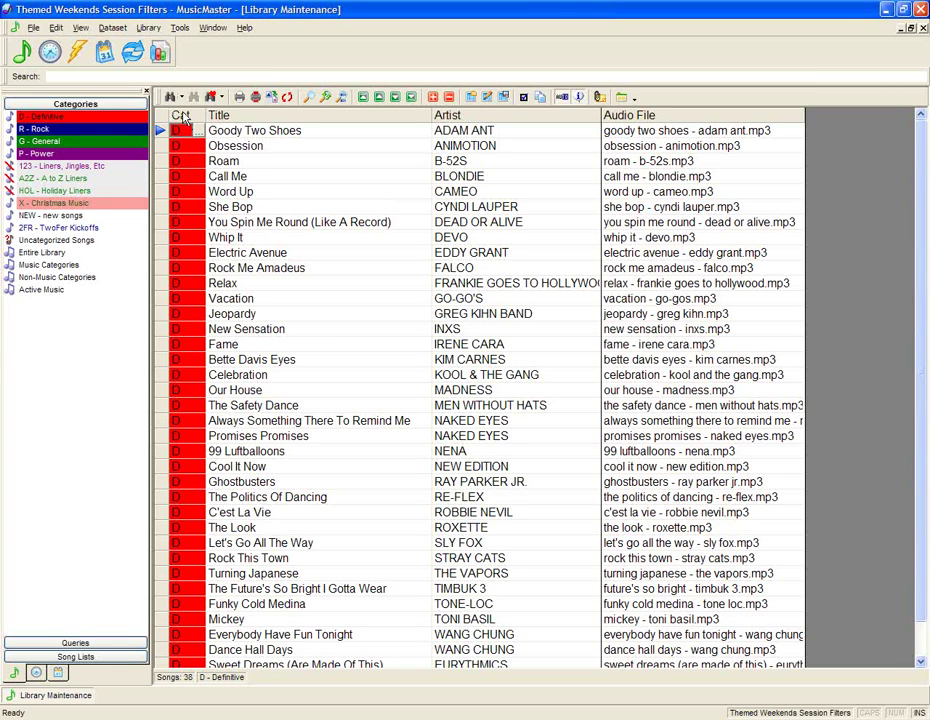
Open a library query and select the Definitive, Rock, General and Power categories
left_click(179, 99)
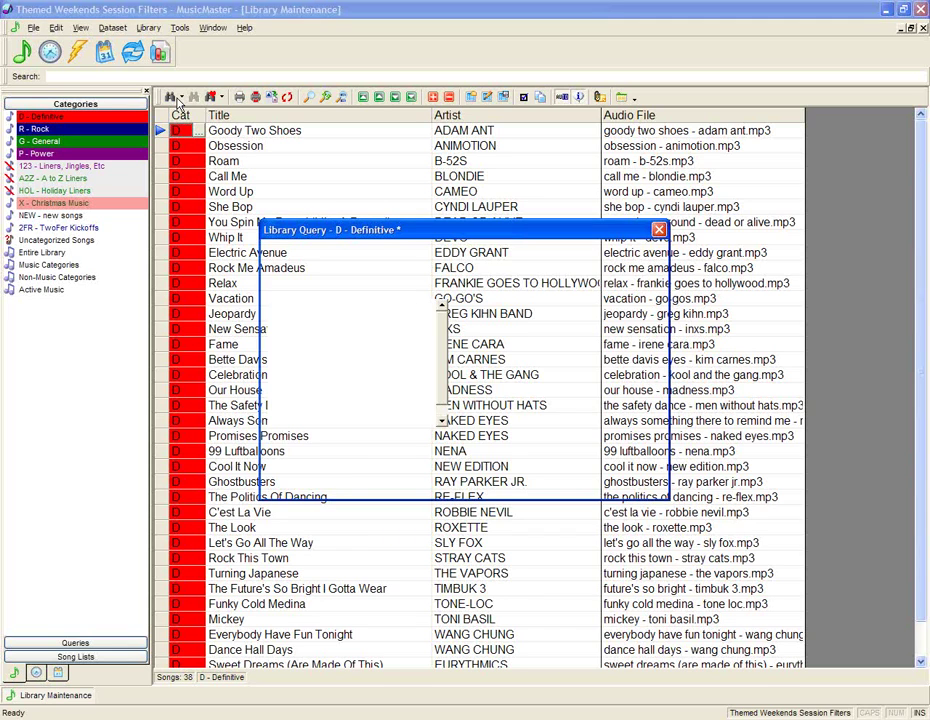
left_click_drag(343, 231, 336, 202)
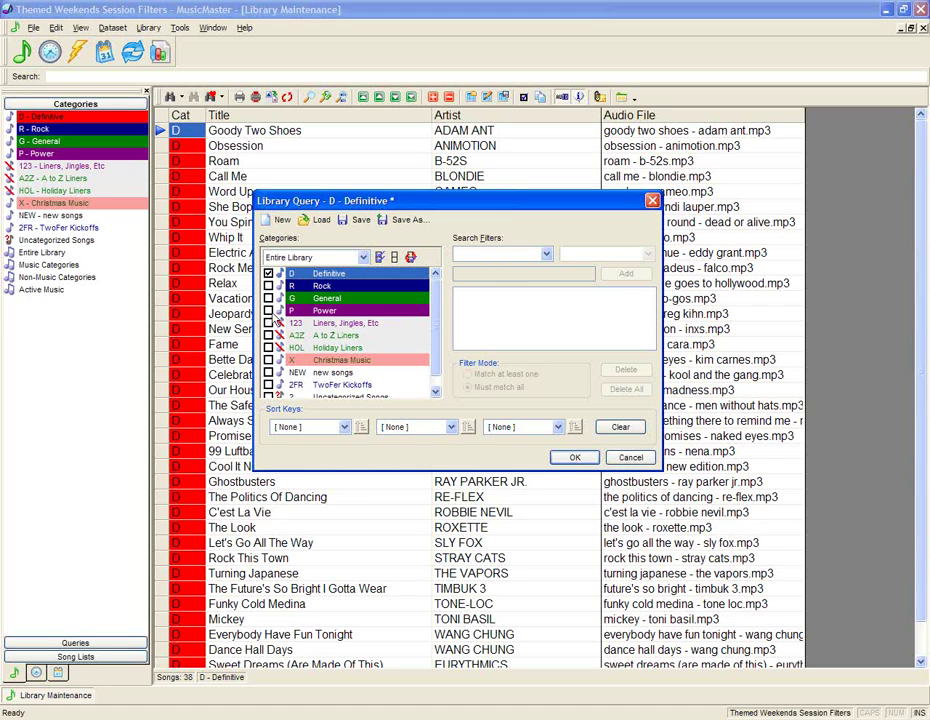
left_click(268, 298)
left_click(268, 298)
left_click(268, 286)
left_click(268, 311)
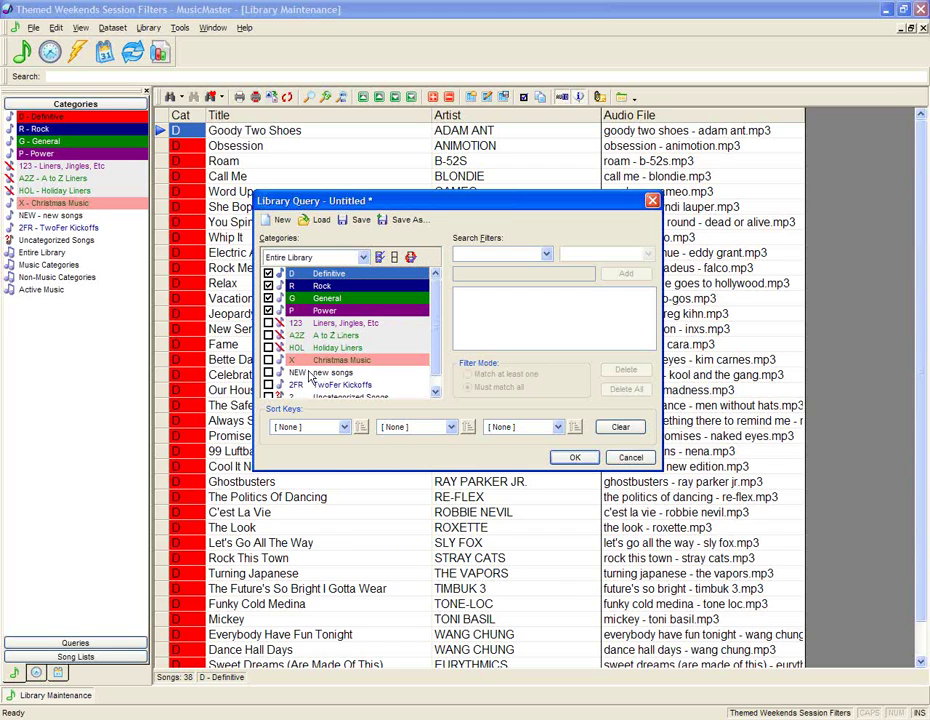
Try the Music Categories set for the query's categories and return the list to Entire Library
left_click(364, 258)
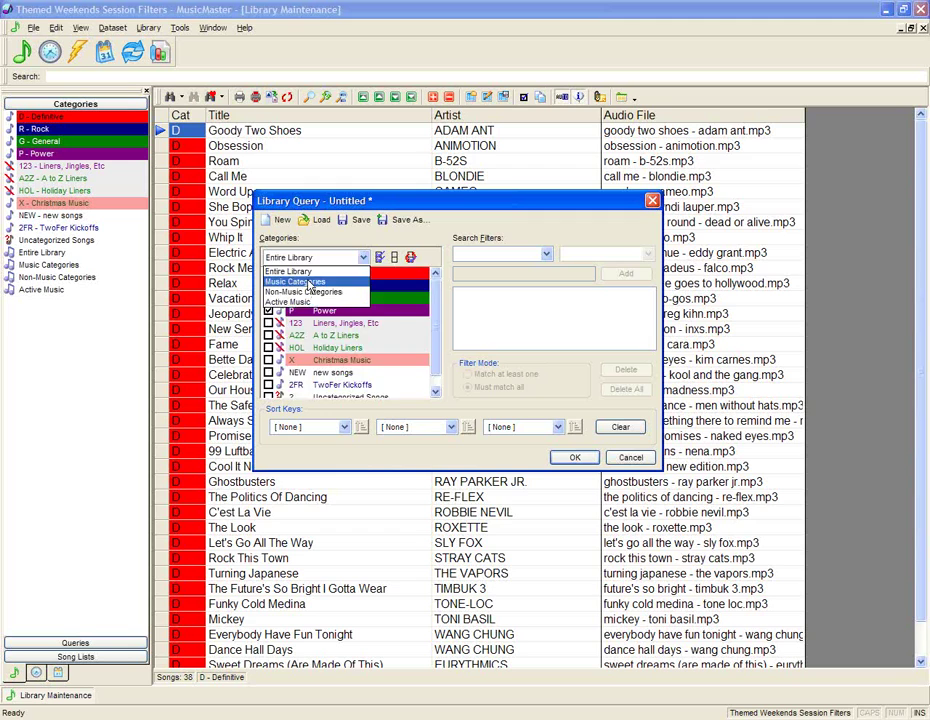
left_click(300, 272)
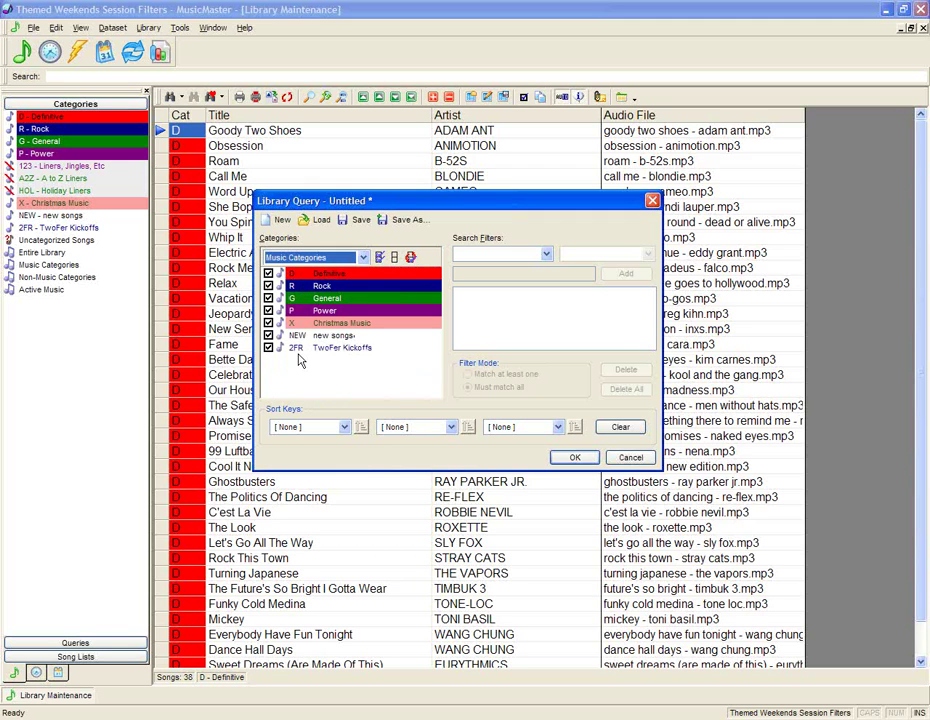
left_click(318, 258)
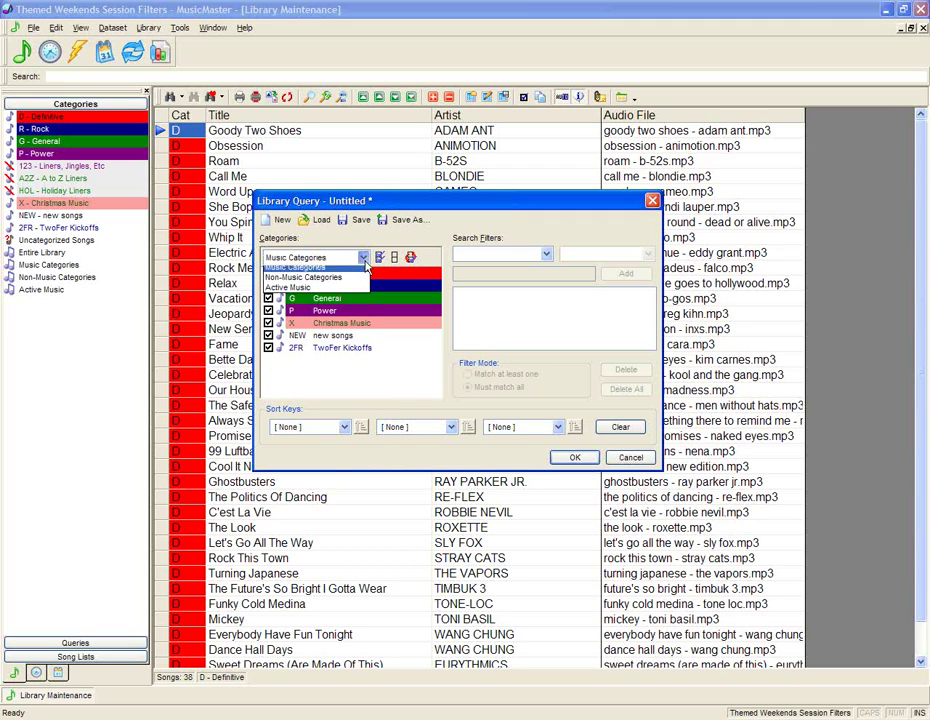
left_click(322, 272)
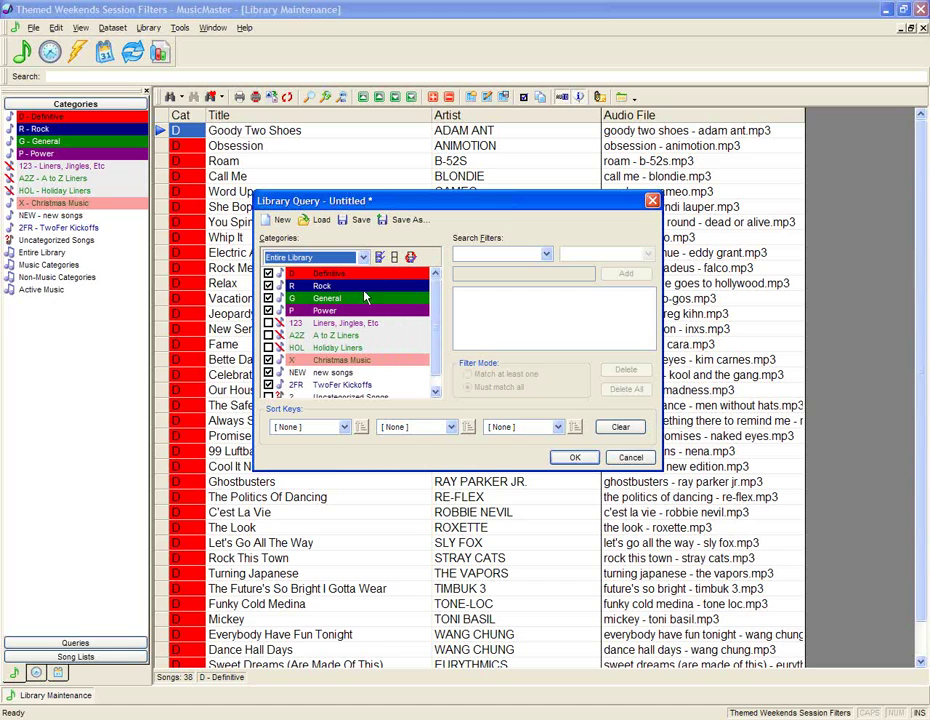
Clear all checked categories in the query and select only Definitive, Rock, General and Power
left_click(394, 257)
left_click(268, 273)
left_click(268, 286)
left_click(268, 310)
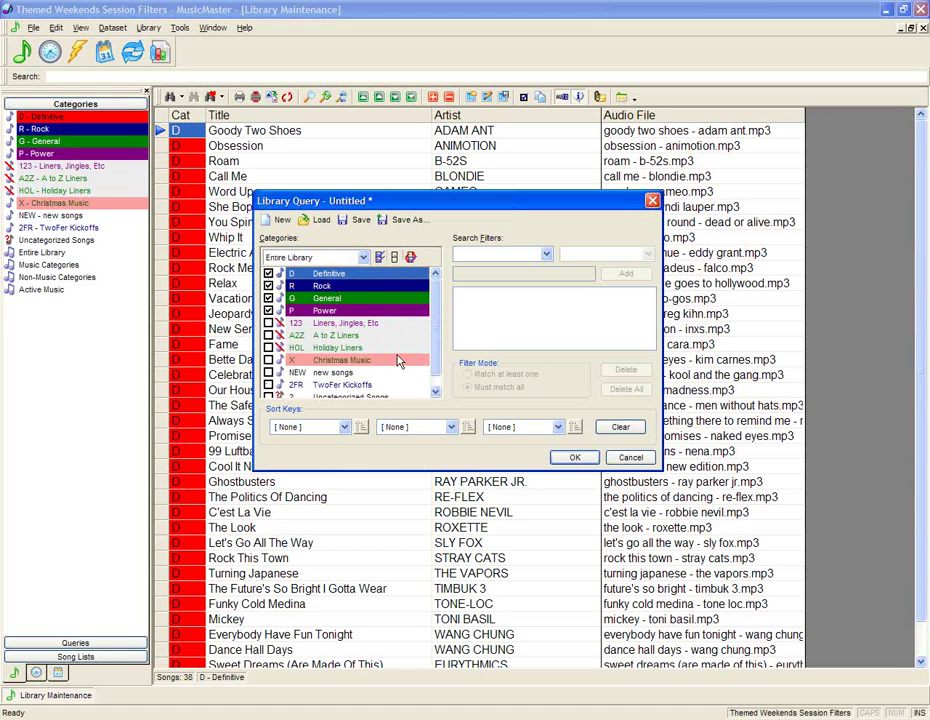
Add a search filter to the query for titles that contain "Love"
left_click(547, 256)
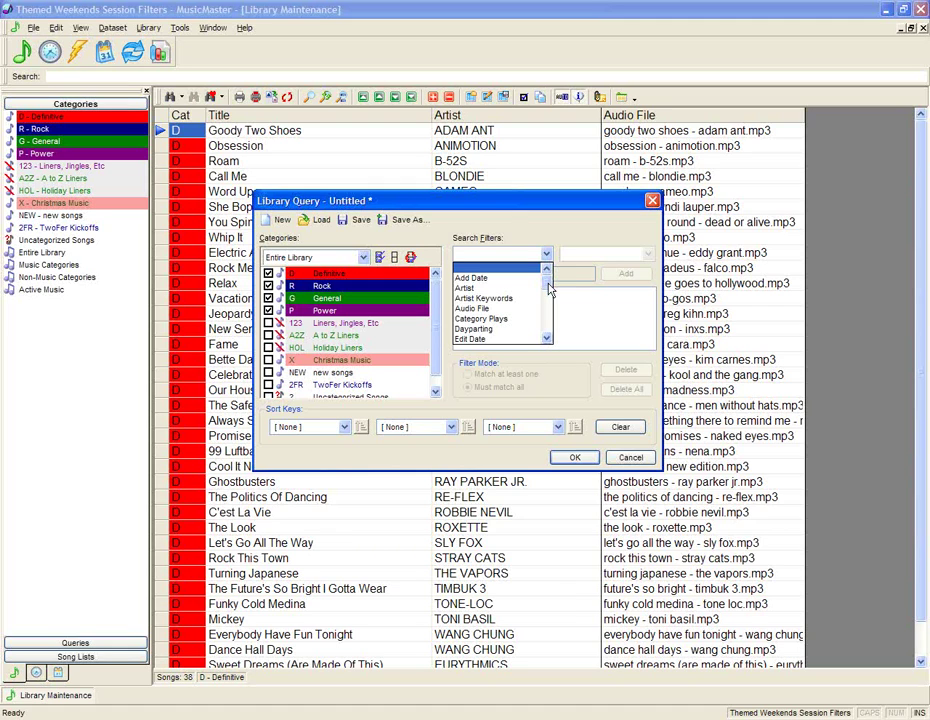
left_click_drag(548, 289, 548, 332)
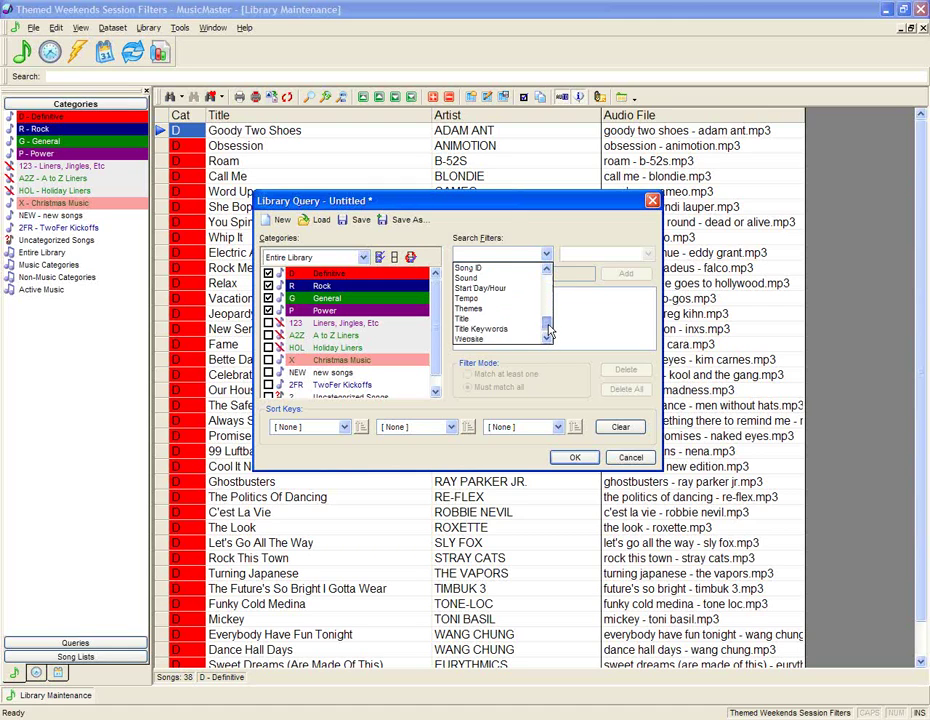
left_click(481, 320)
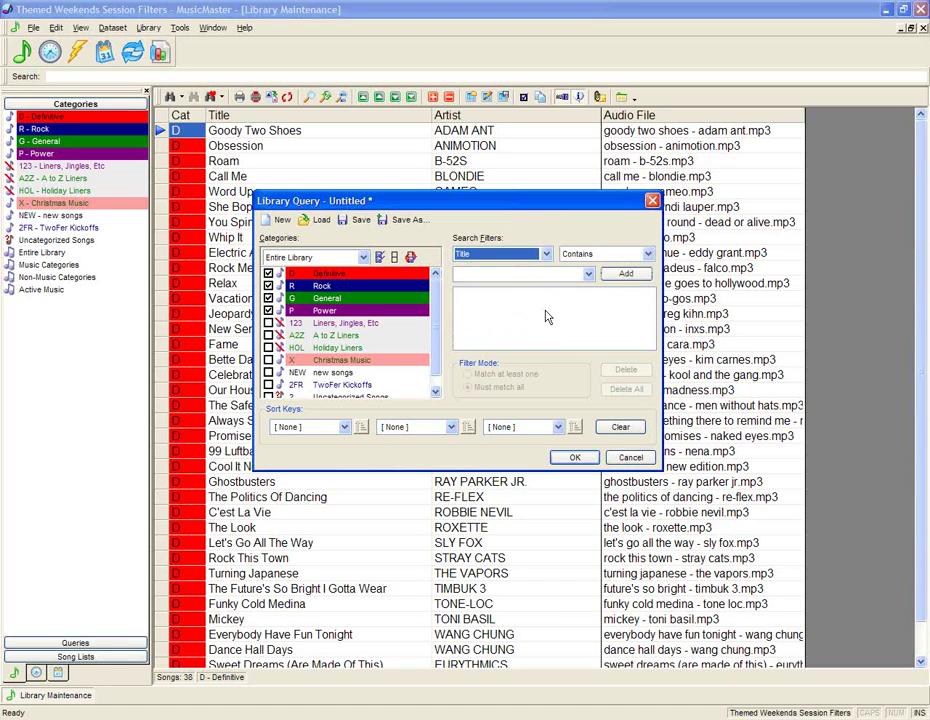
left_click(648, 256)
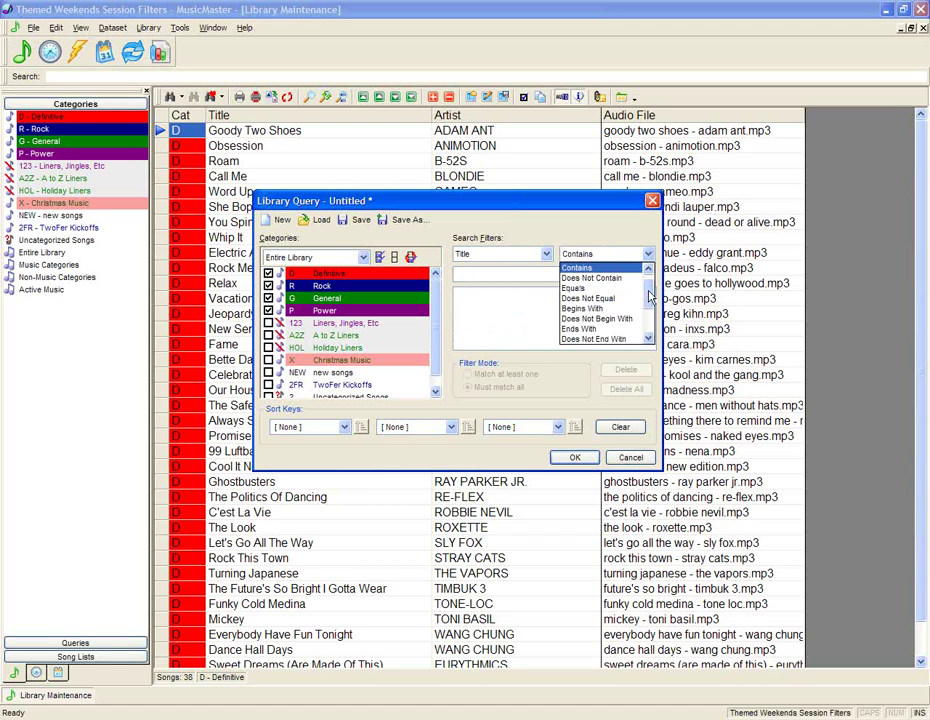
scroll(650, 297, "down", 1)
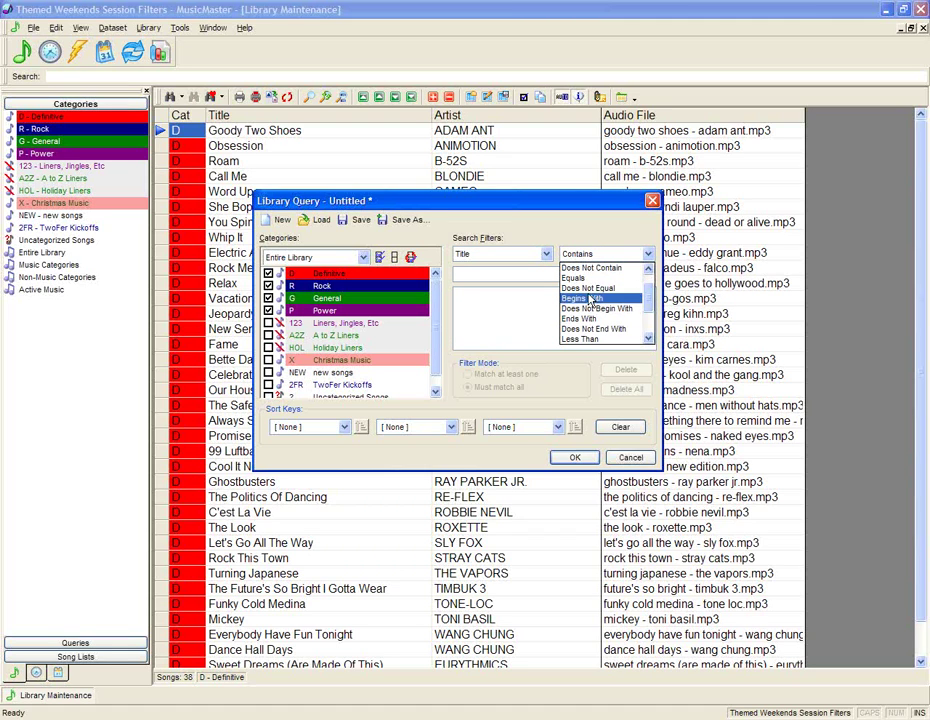
mouse_move(650, 302)
left_mouse_down()
mouse_move(650, 318)
mouse_move(652, 290)
left_mouse_up()
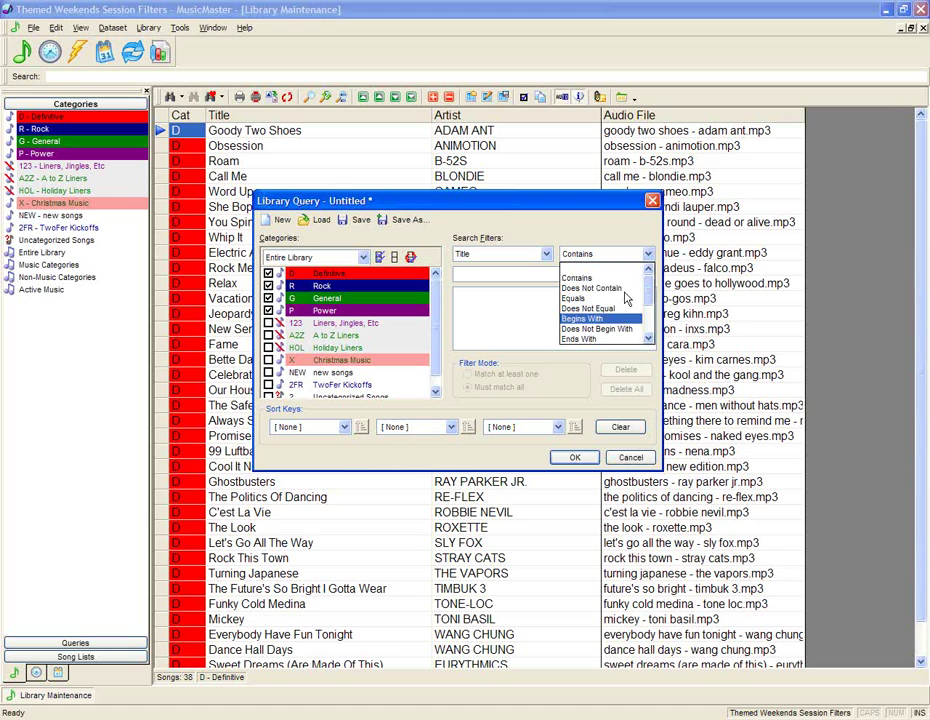
left_click(585, 278)
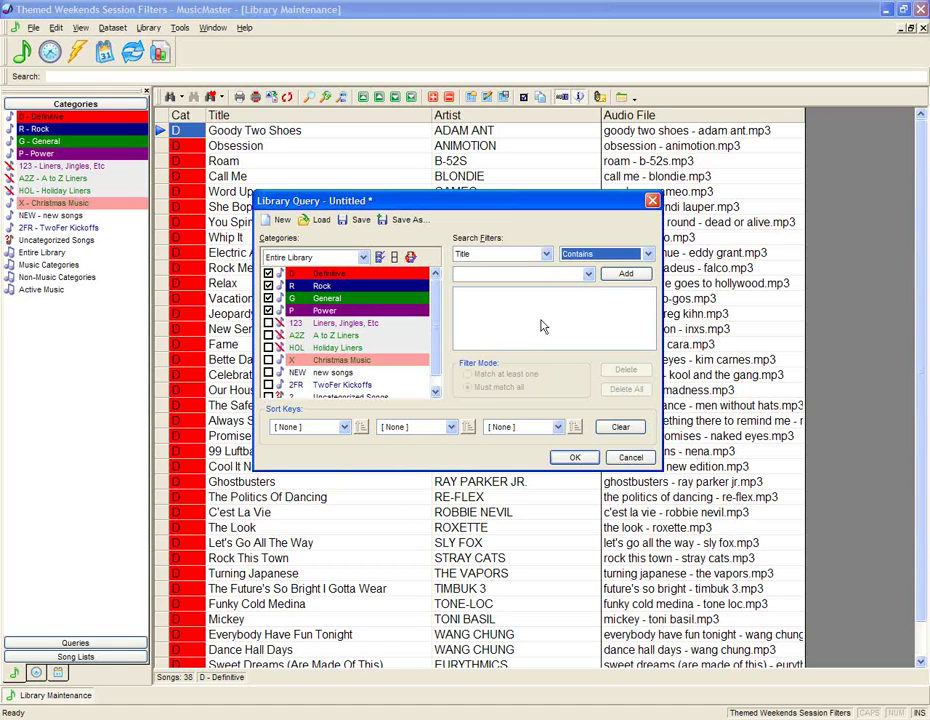
left_click(480, 273)
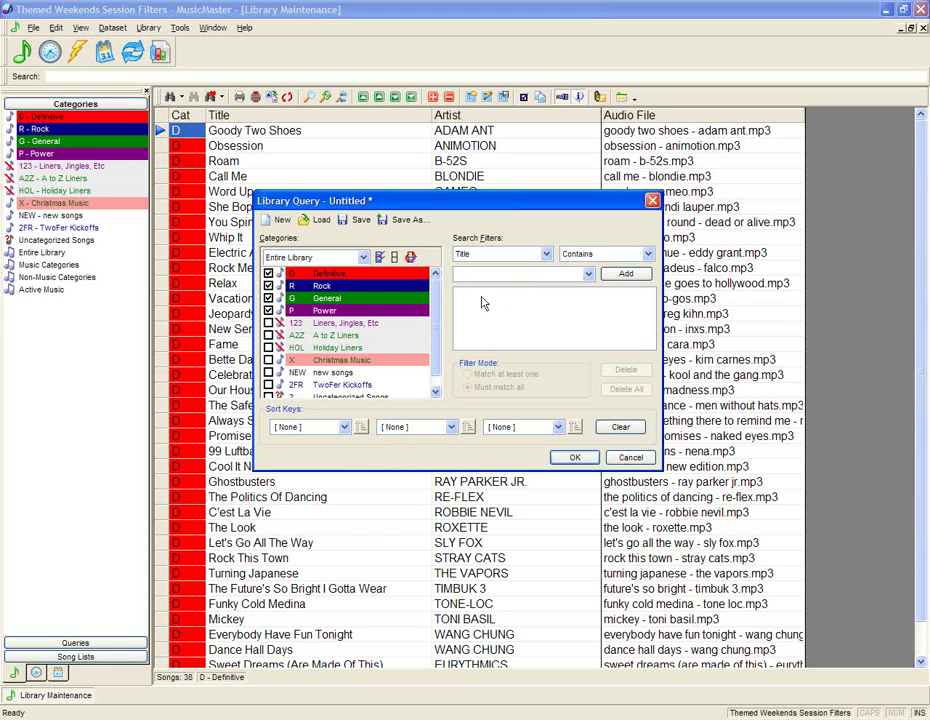
type("Love")
left_click(623, 275)
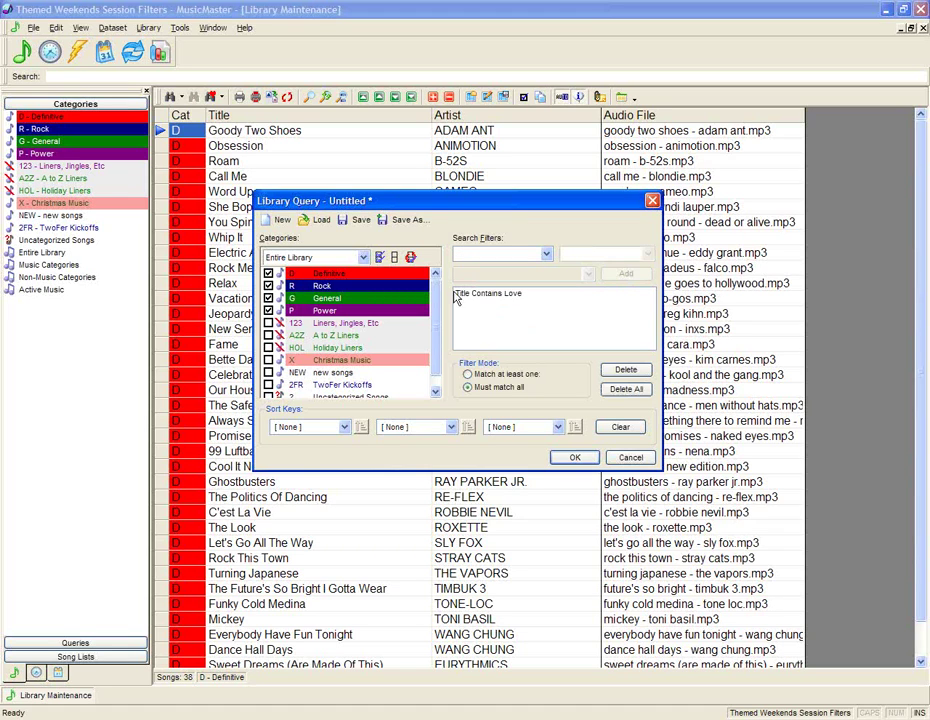
Add a second search filter to the query for titles that contain "Heart"
left_click(465, 300)
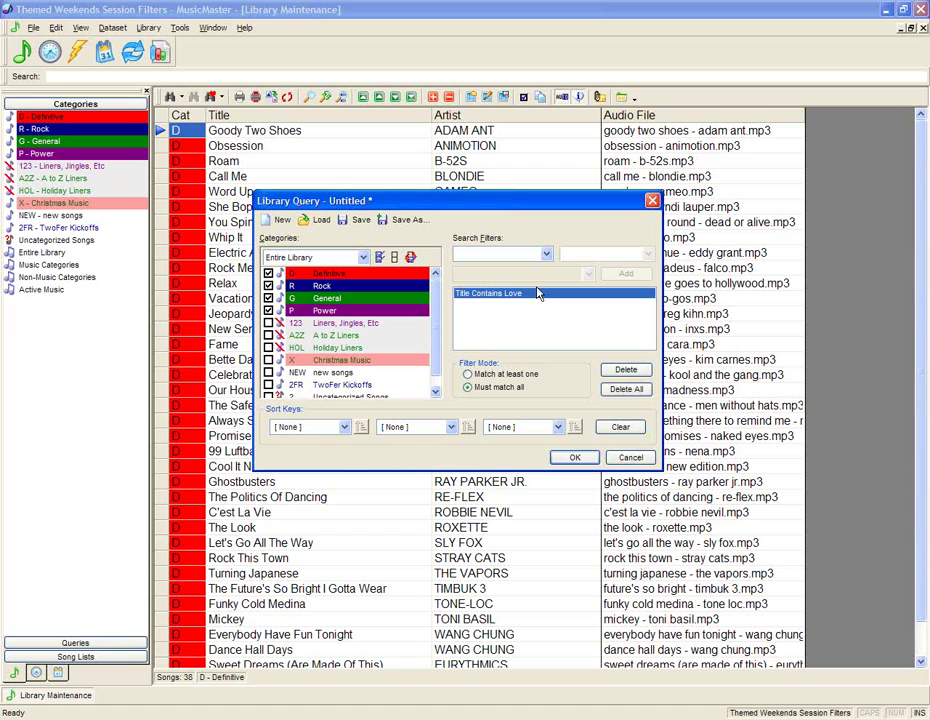
left_click(545, 256)
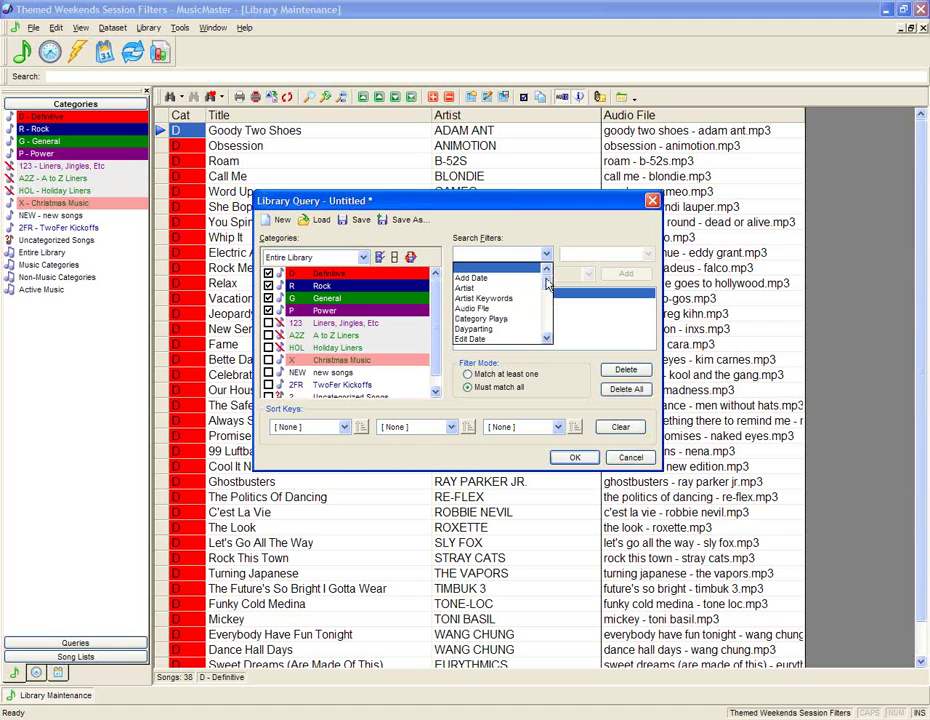
scroll(546, 288, "down", 10)
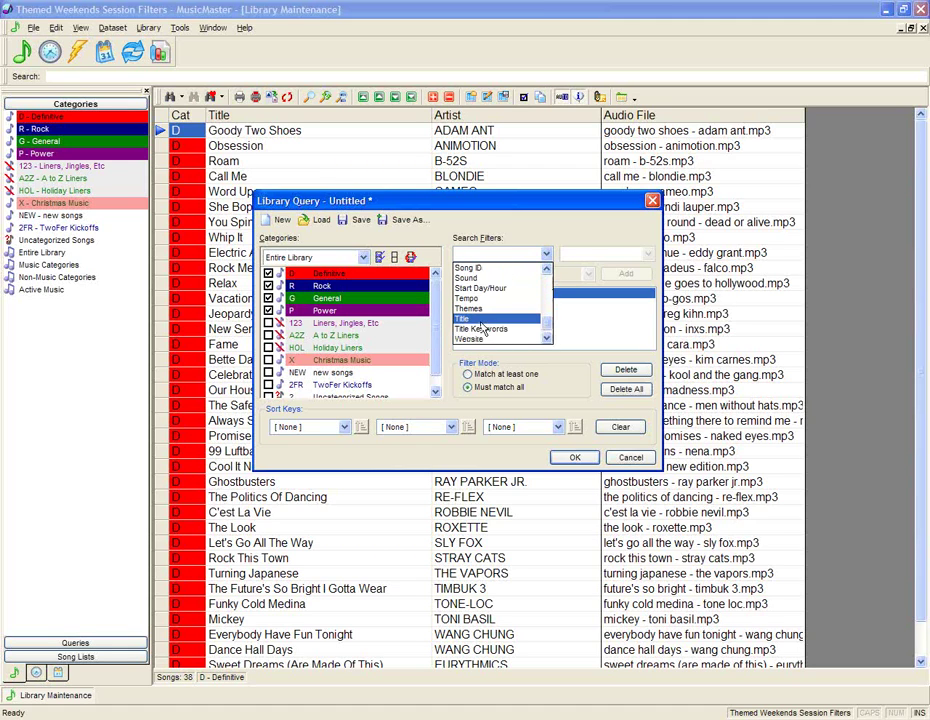
left_click(478, 320)
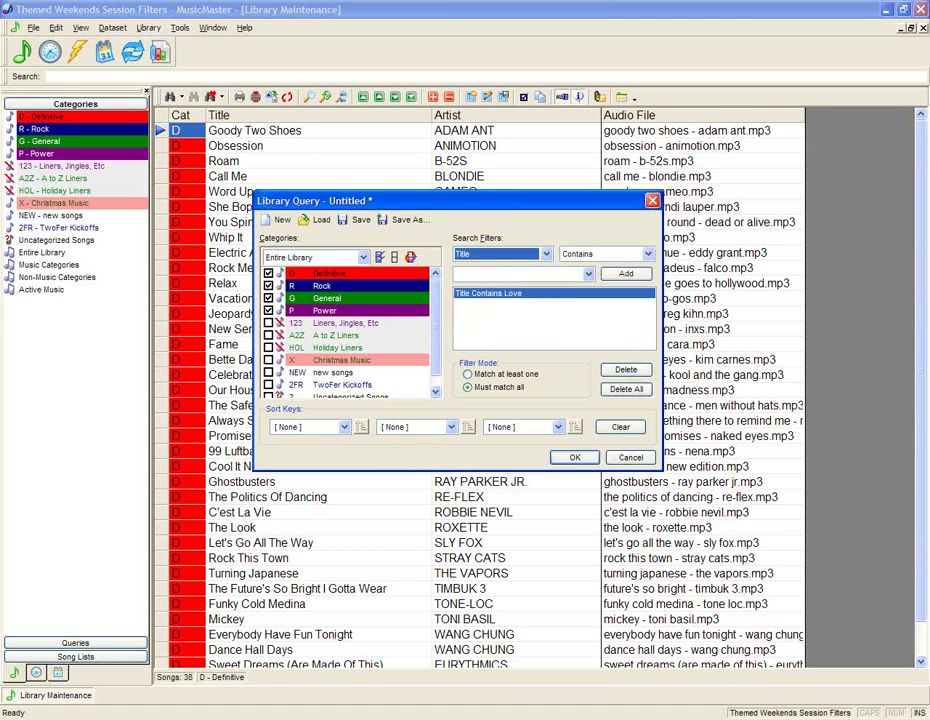
left_click(488, 275)
type("Hw")
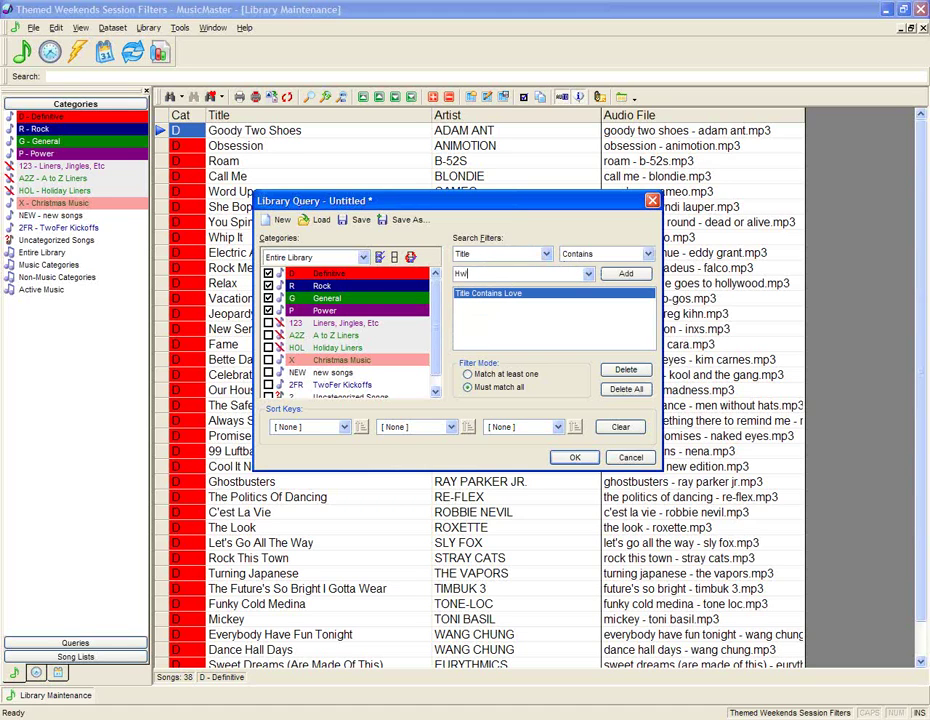
key("BackSpace")
type("eart")
left_click(626, 273)
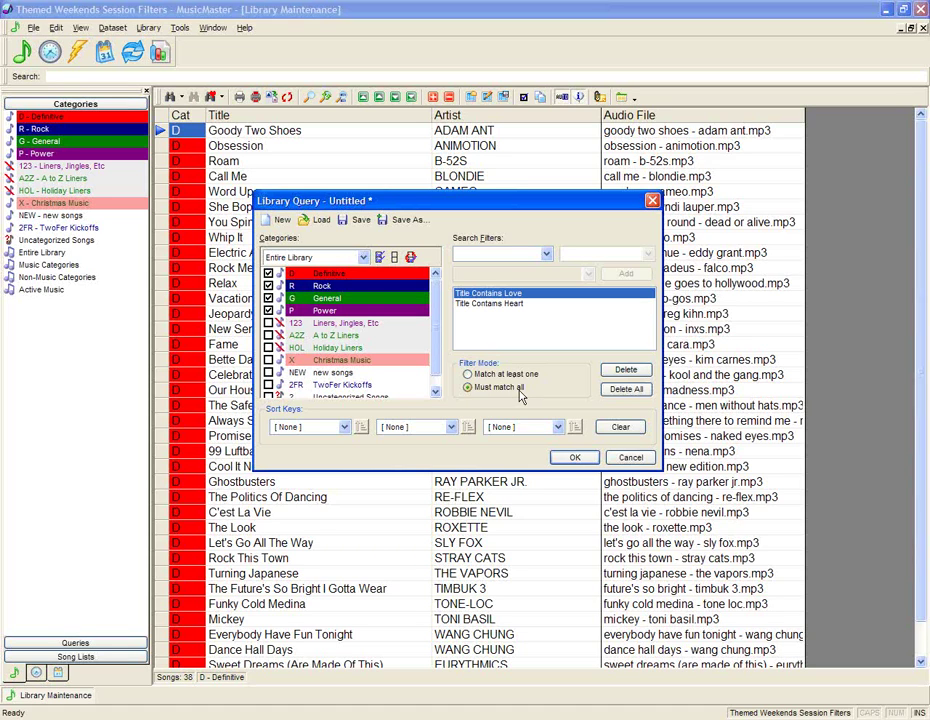
Set the filter mode to match at least one filter and run the query
left_click(467, 374)
left_click(574, 459)
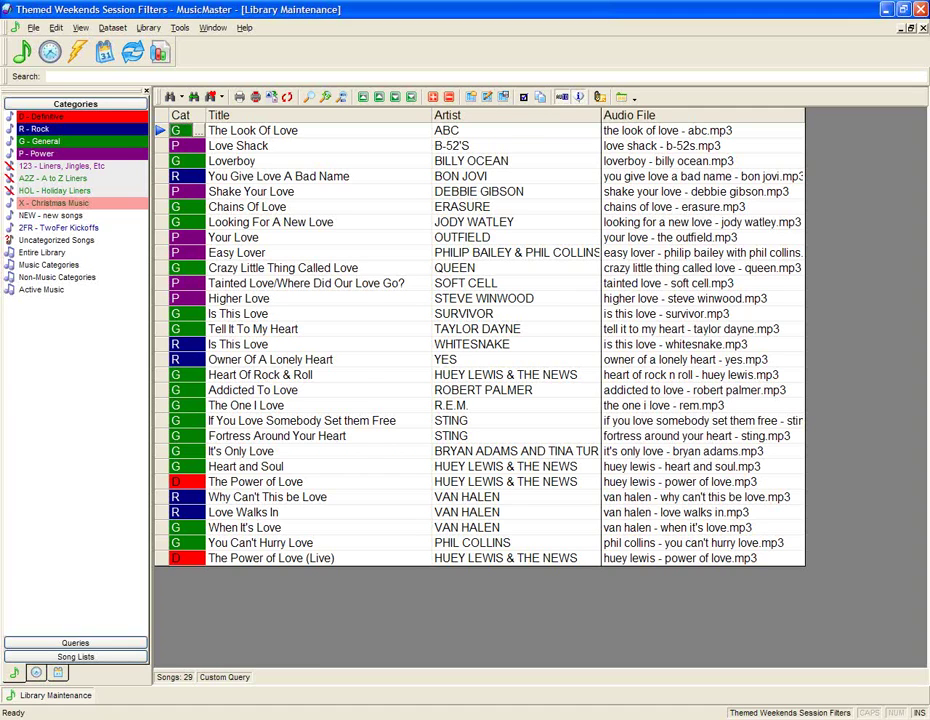
Add the Themes field to the grid layout in place of Audio File, and widen the Artist column
left_click(487, 100)
left_click_drag(364, 318, 364, 442)
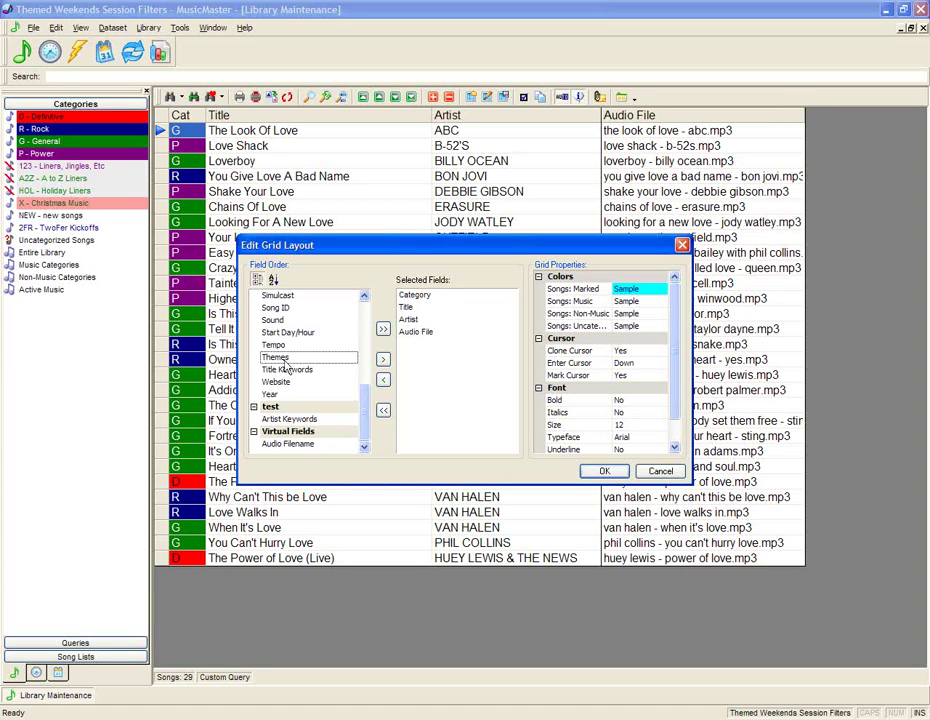
left_click_drag(286, 368, 415, 352)
left_click(413, 332)
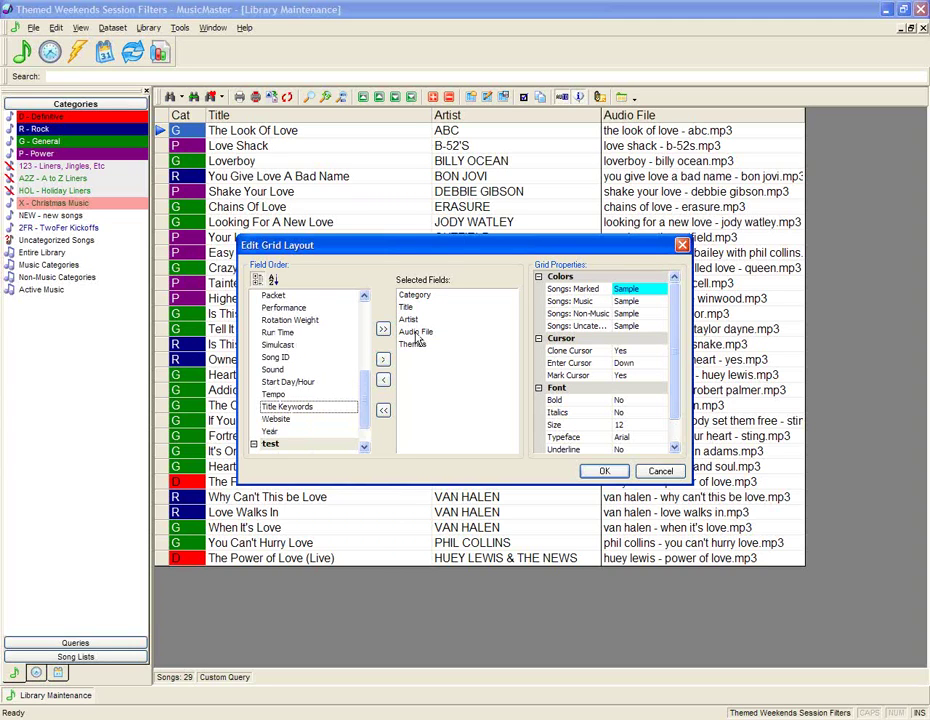
left_click(382, 381)
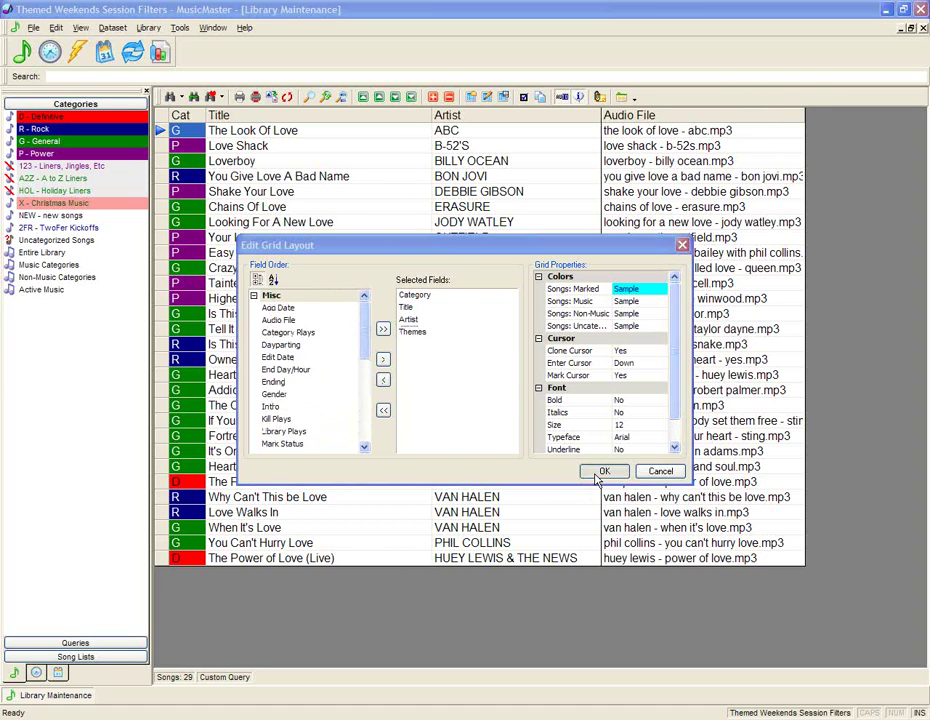
left_click(602, 471)
left_click_drag(601, 115, 630, 115)
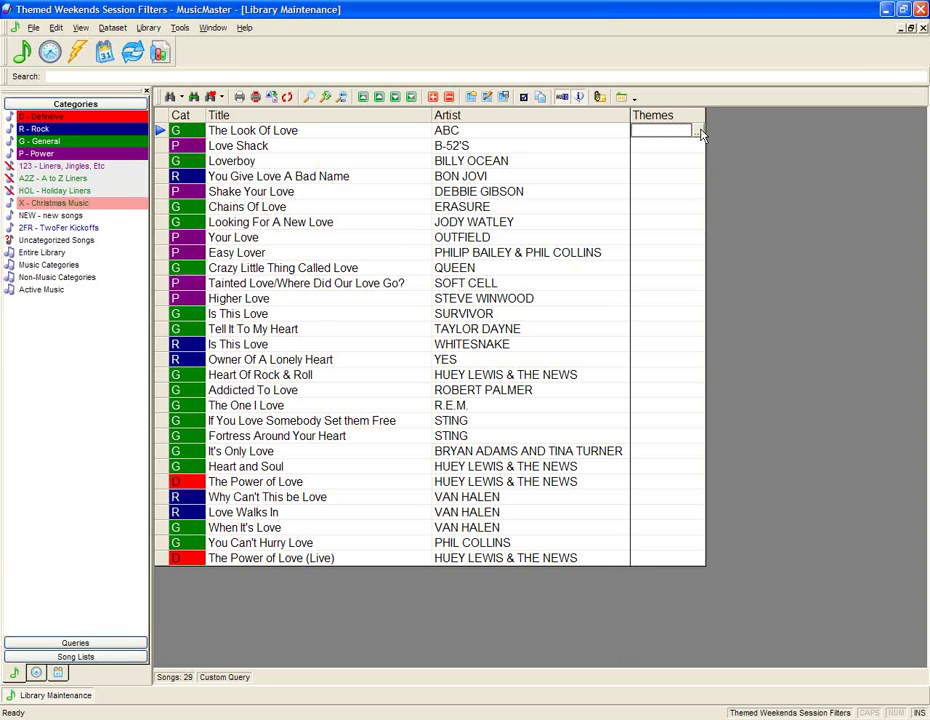
Enter the keyword "Love" in the Themes field of the song The Look Of Love
left_click(700, 132)
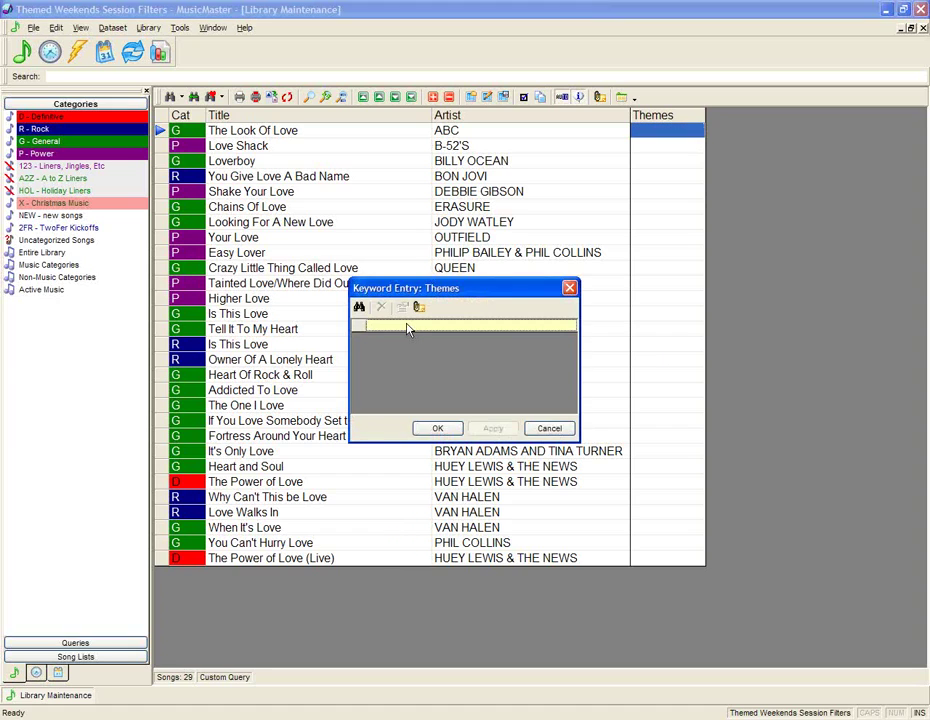
type("Love")
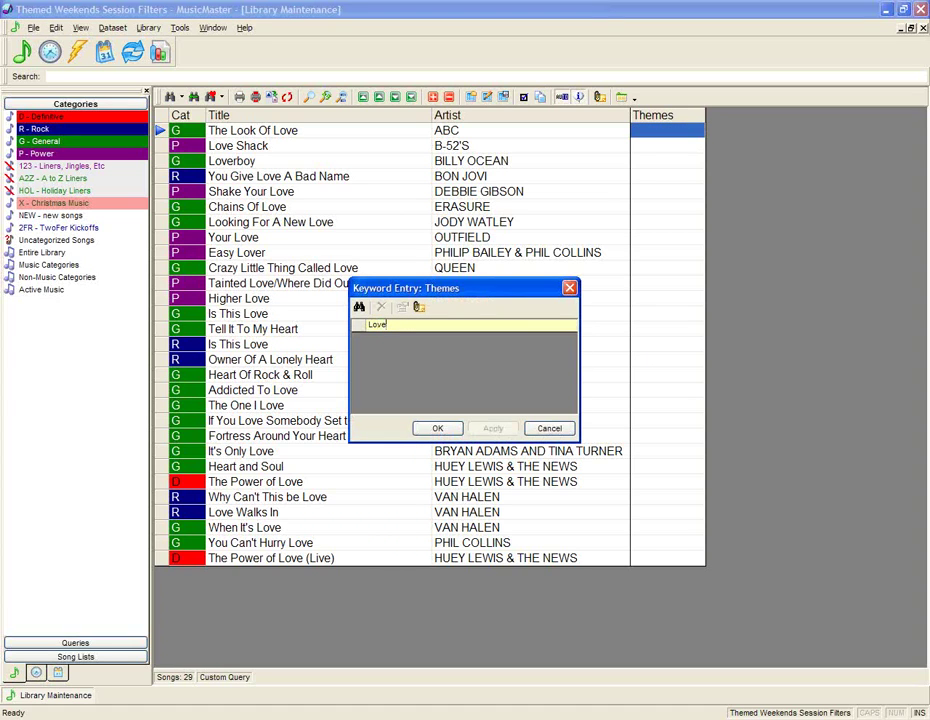
left_click(432, 430)
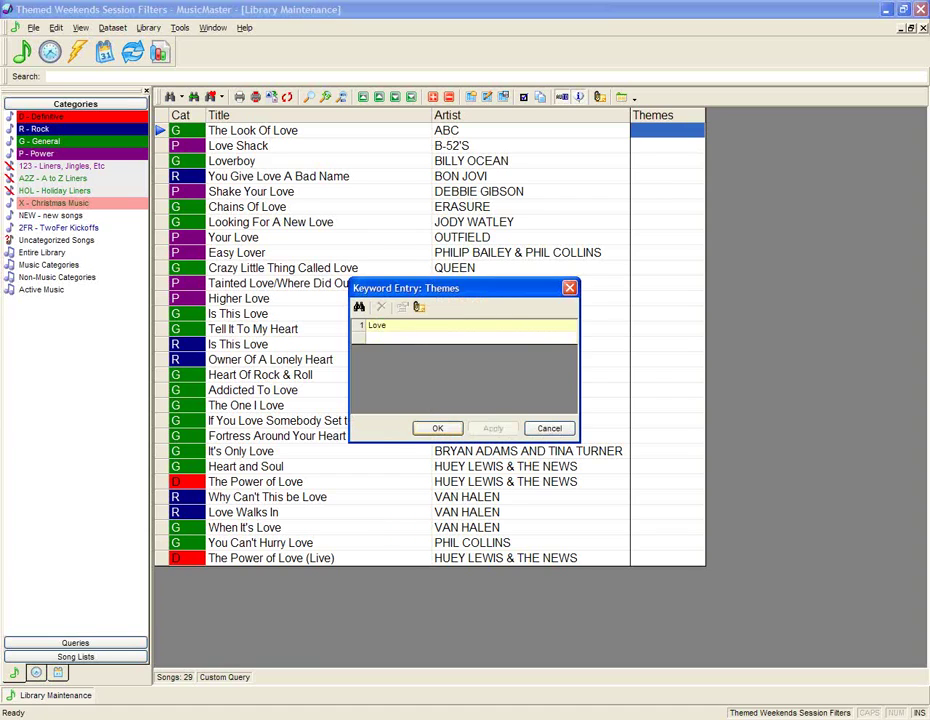
Enter the keyword "Love" in the Themes field of the song Love Shack
left_click(655, 149)
left_click(700, 147)
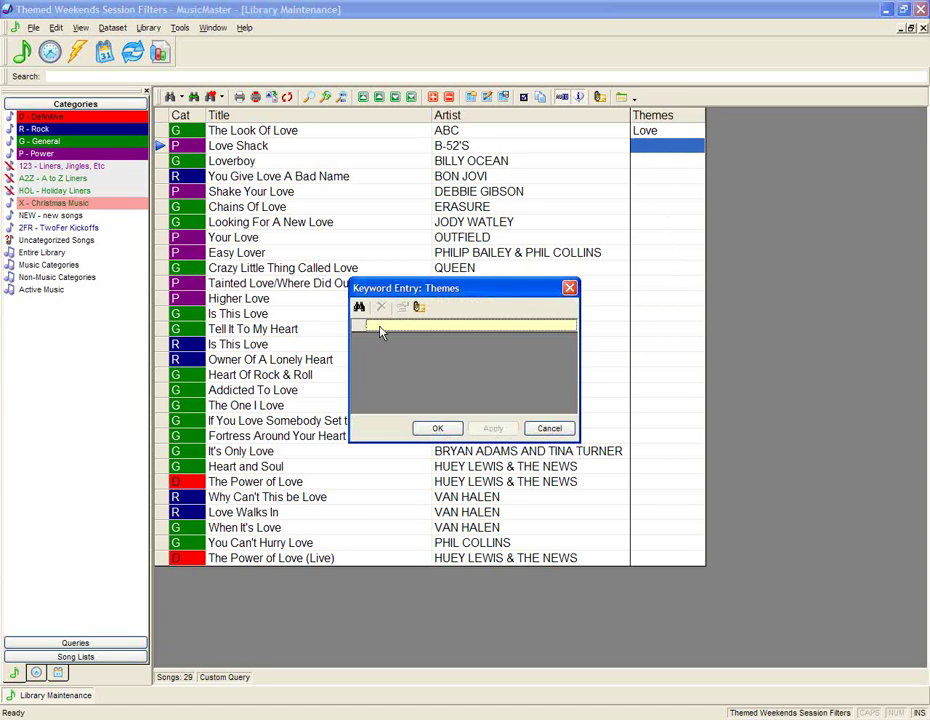
type("Love")
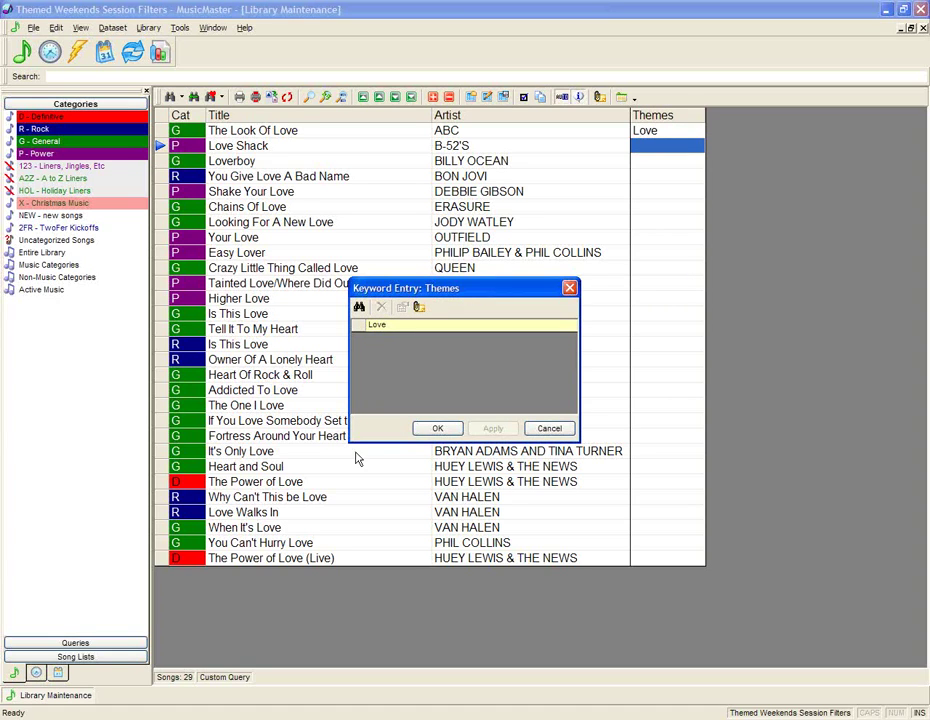
left_click(437, 428)
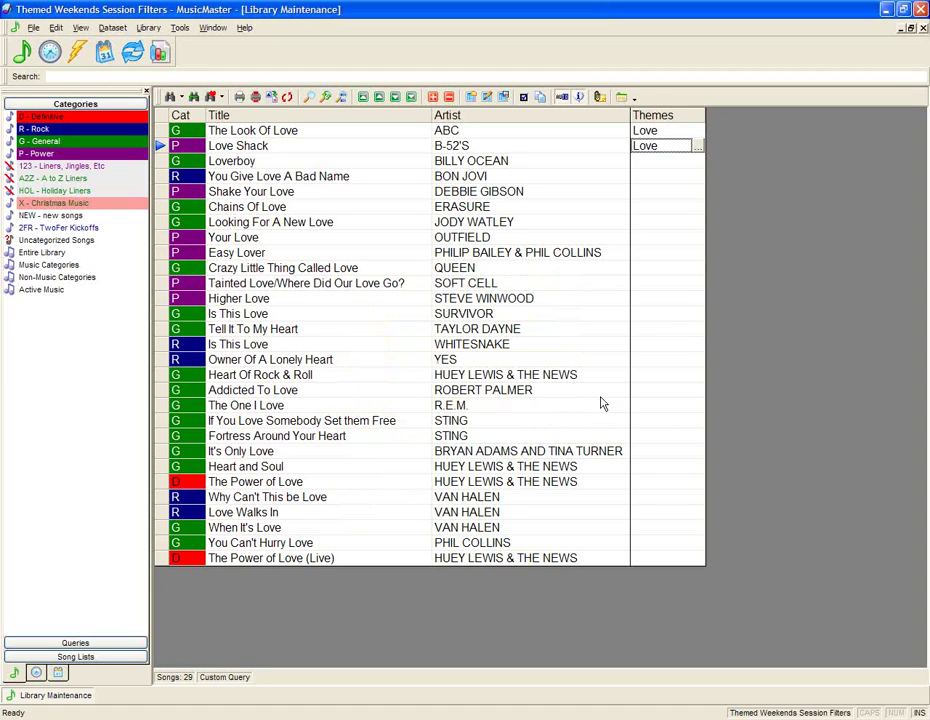
Set up a mass change on the Themes field that adds the specific keyword "Love" to all songs
right_click(658, 120)
left_click(692, 148)
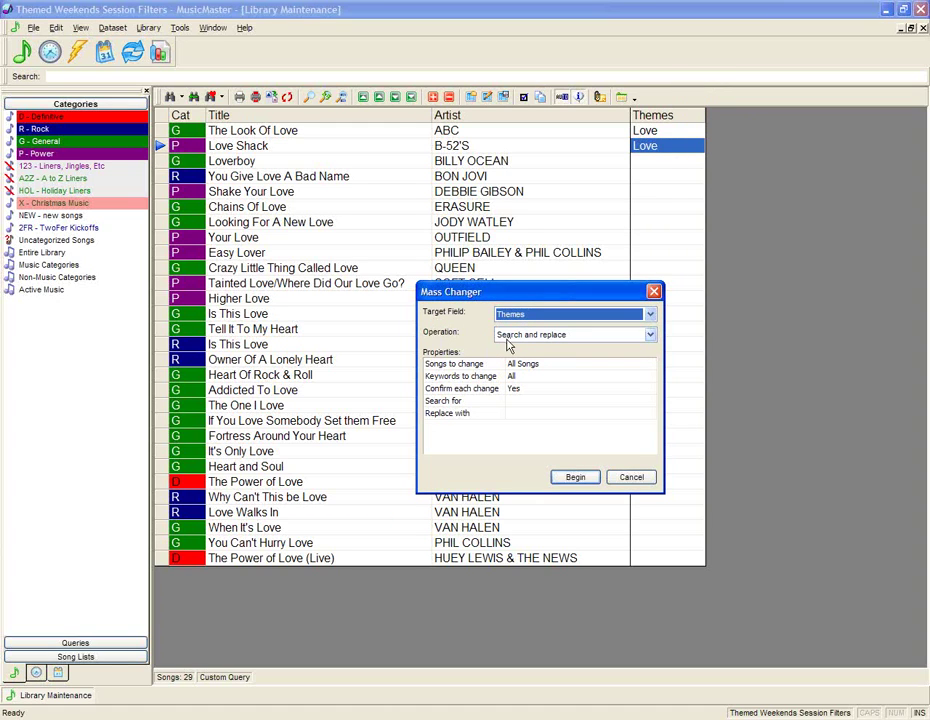
left_click(650, 337)
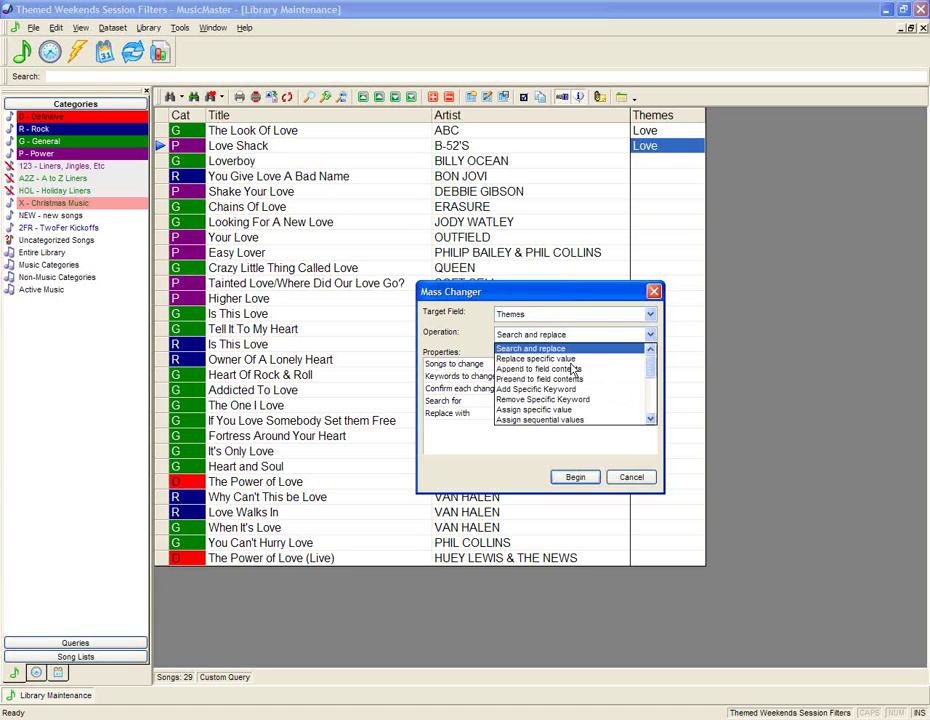
left_click(513, 392)
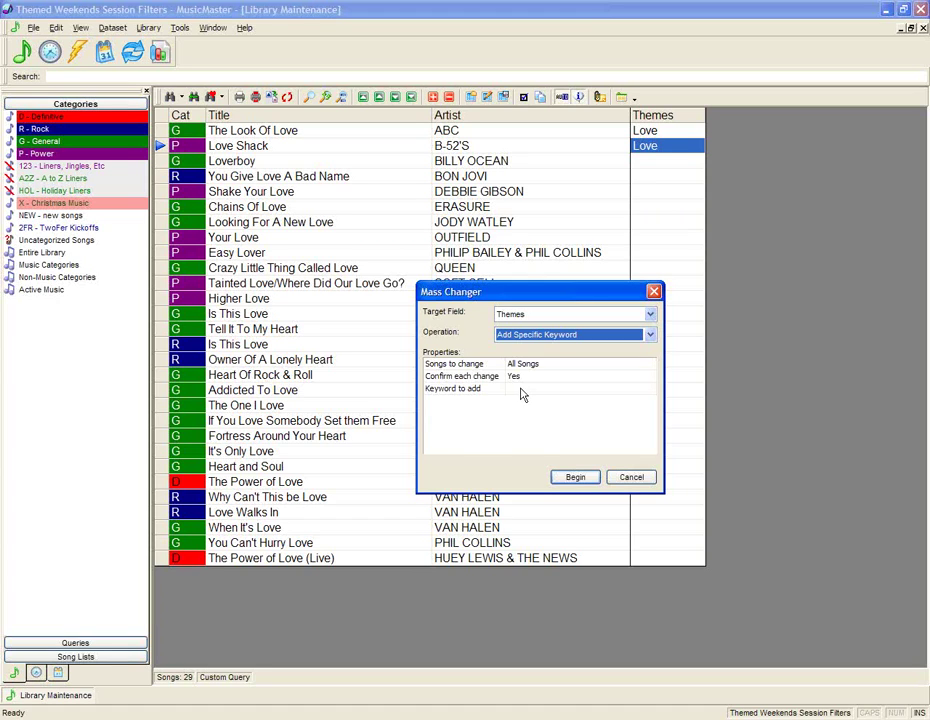
left_click(522, 389)
type("Love")
key("Return")
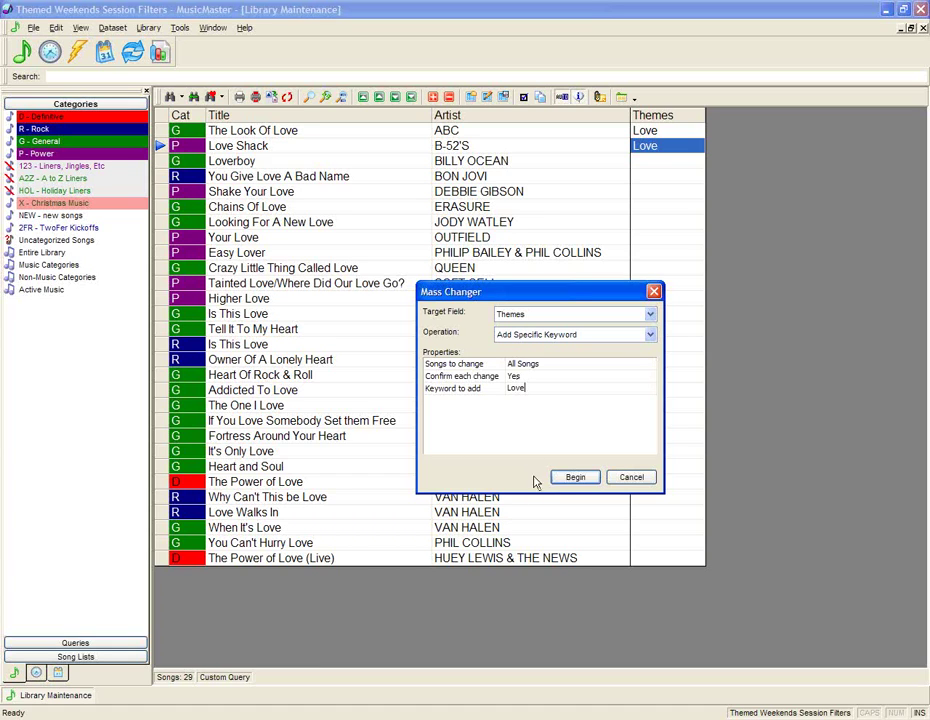
Run the mass change, skipping The Look Of Love and Love Shack and updating all remaining songs from Loverboy onward
left_click(570, 478)
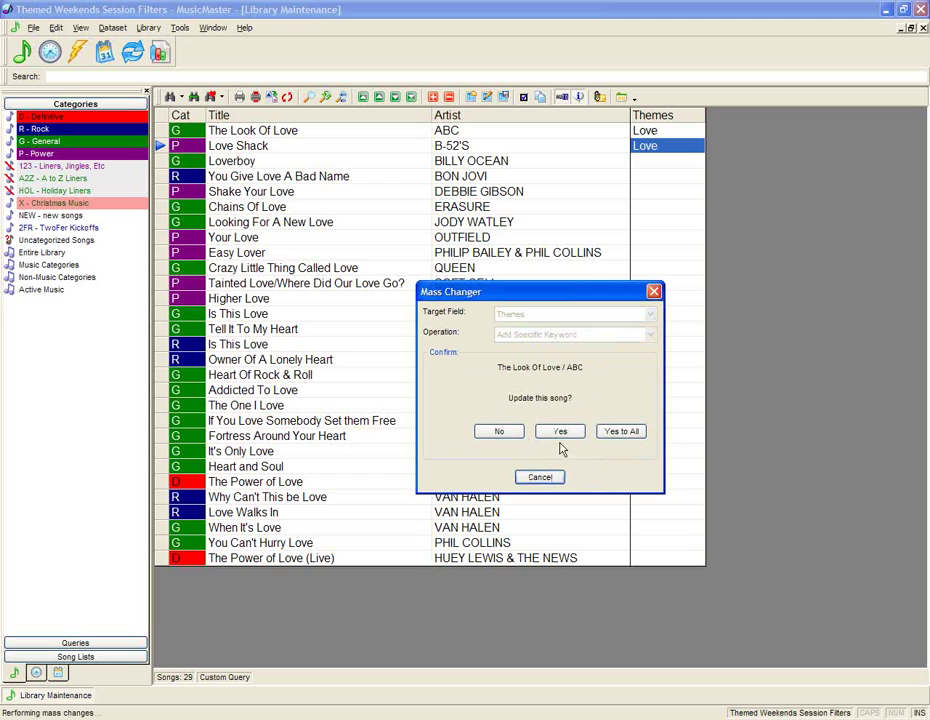
left_click(498, 436)
left_click(498, 435)
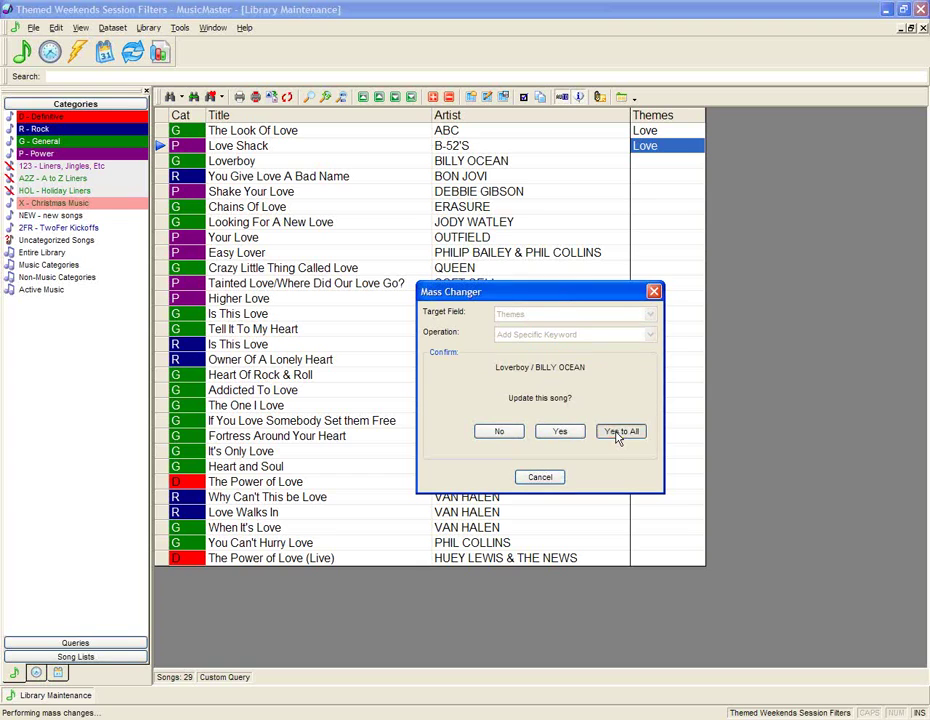
left_click(620, 432)
left_click(476, 472)
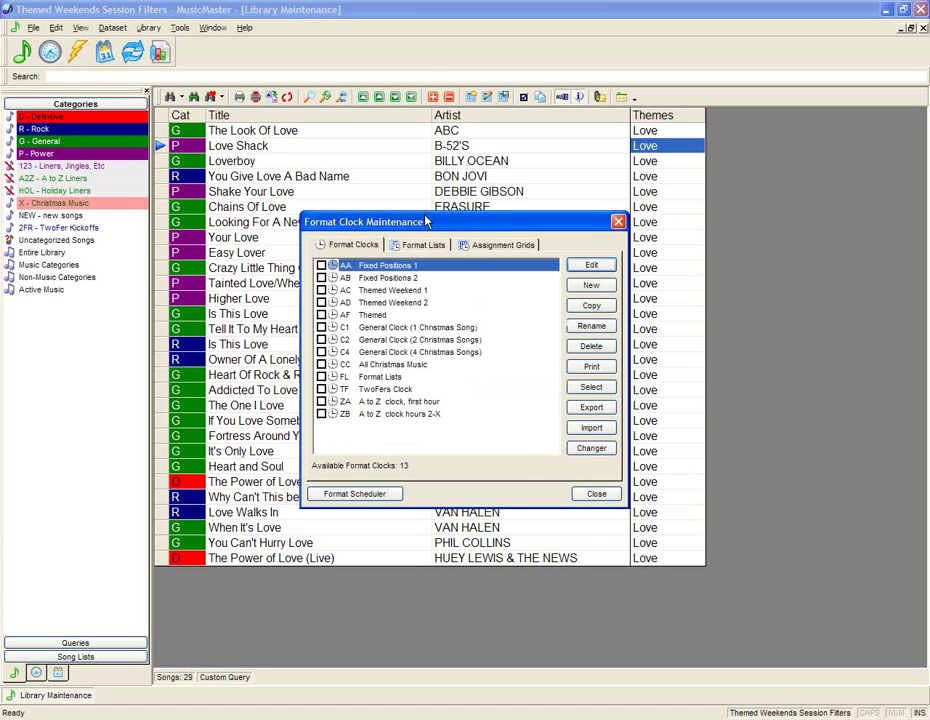
Copy format clock AA Fixed Positions 1 to a new clock with ID SS and description "Themes"
left_click_drag(427, 221, 391, 246)
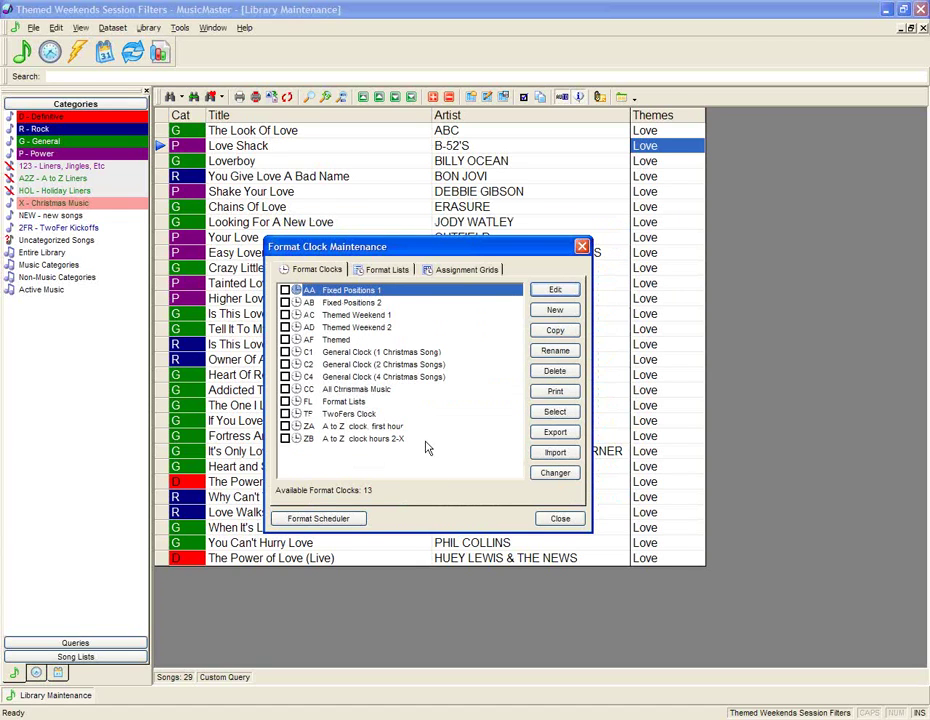
left_click(330, 304)
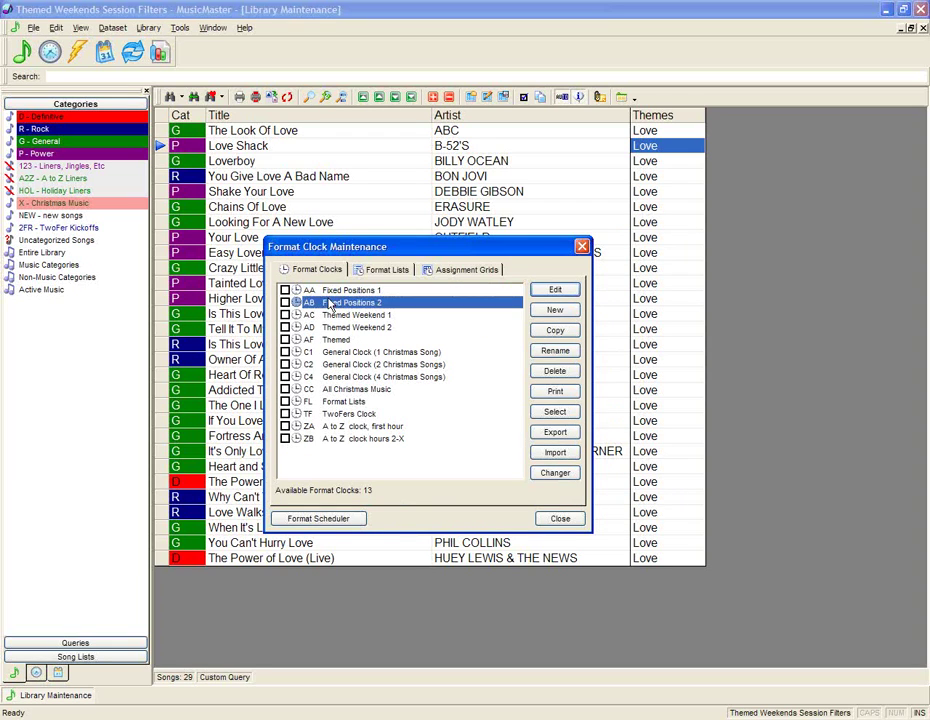
key("Up")
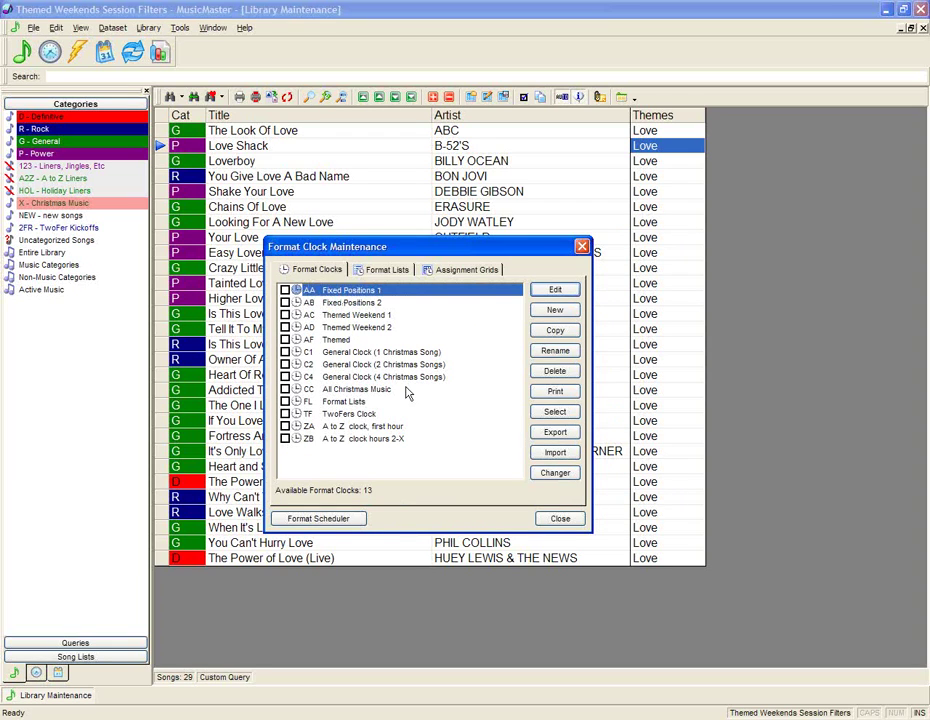
left_click(545, 336)
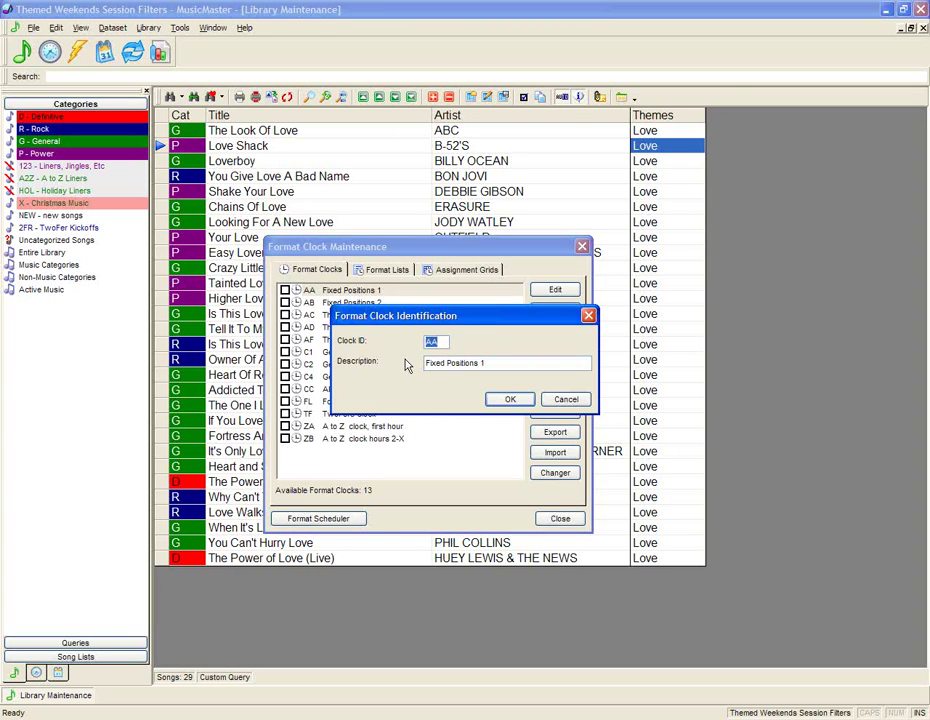
type("SS")
key("Tab")
type("Themes")
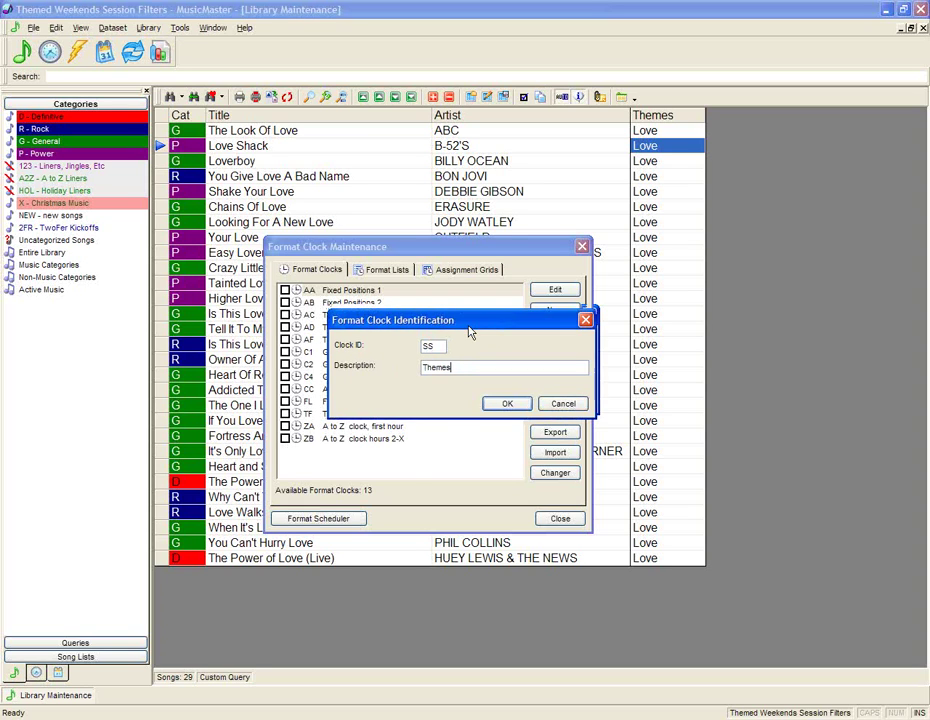
left_click_drag(474, 323, 438, 395)
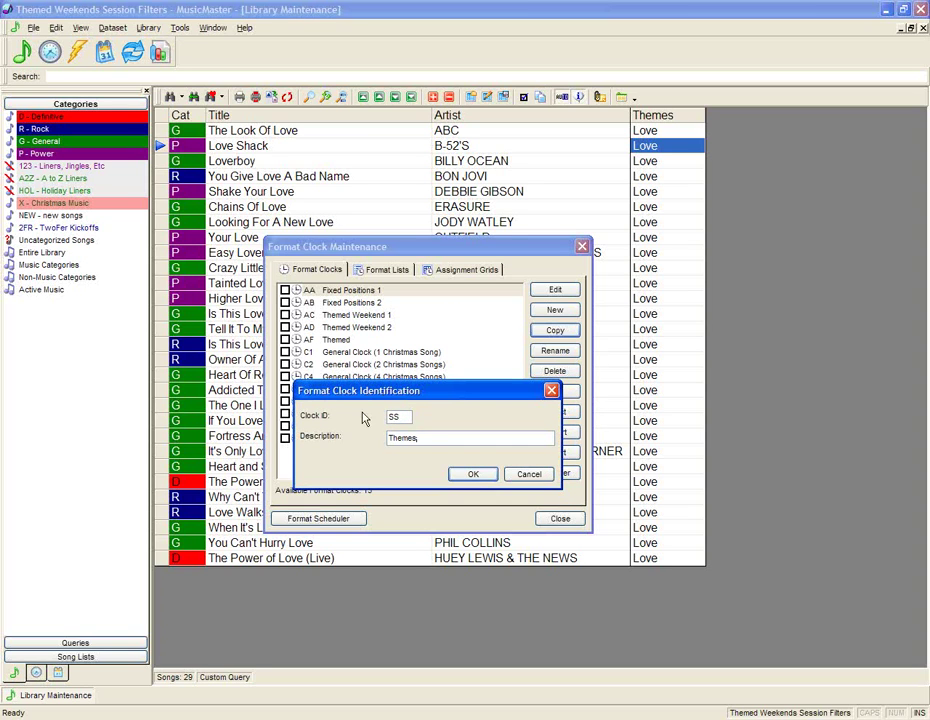
left_click(467, 477)
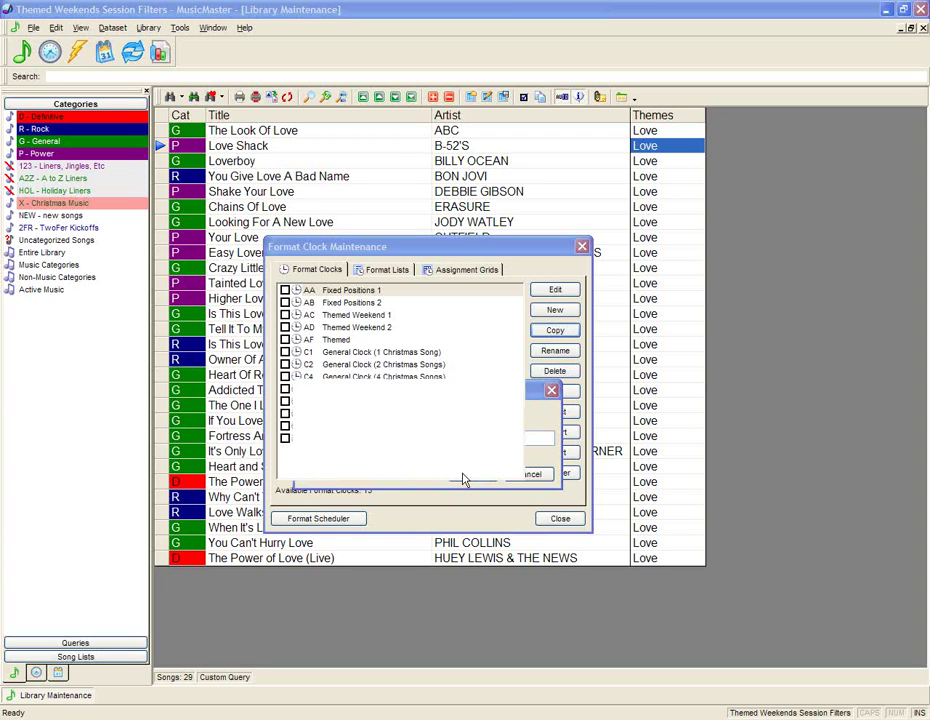
Open the SS Themes clock for editing and change the element type of position 2 to Combo
left_click(327, 416)
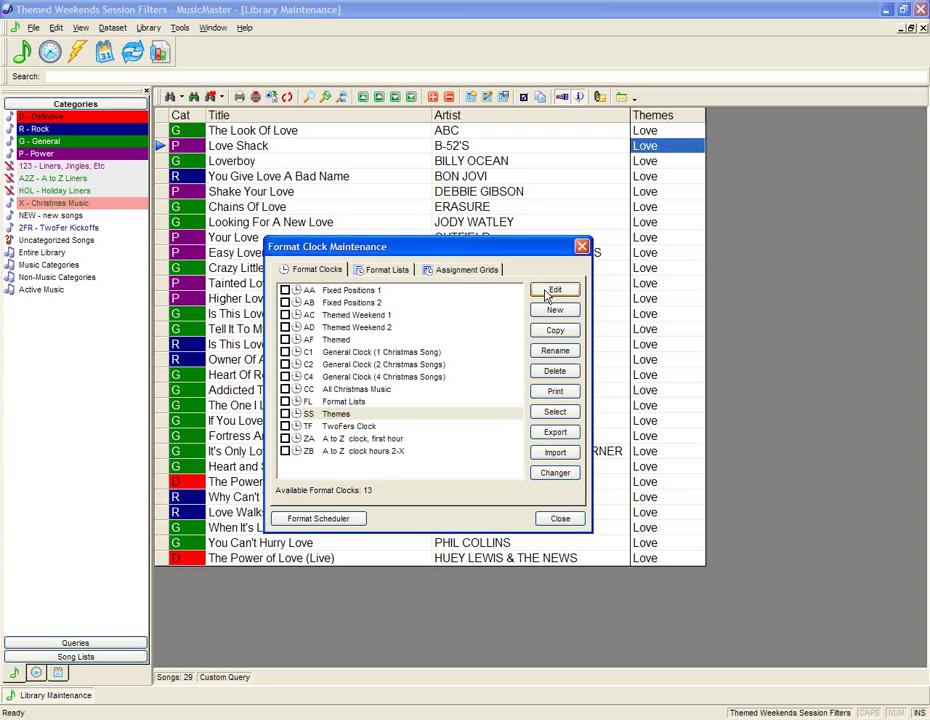
left_click(553, 290)
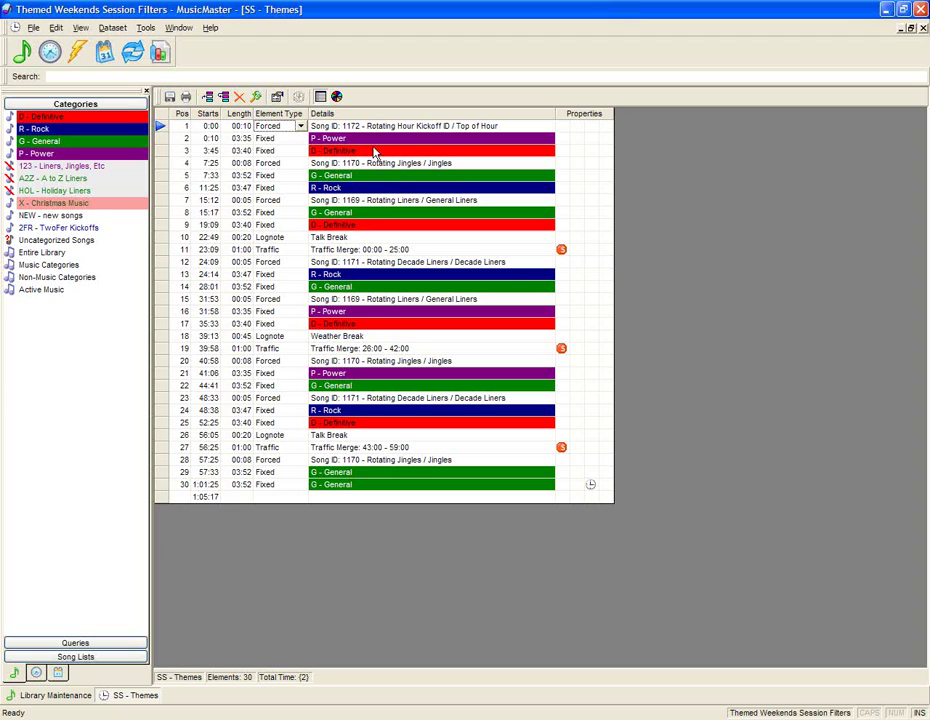
left_click(430, 138)
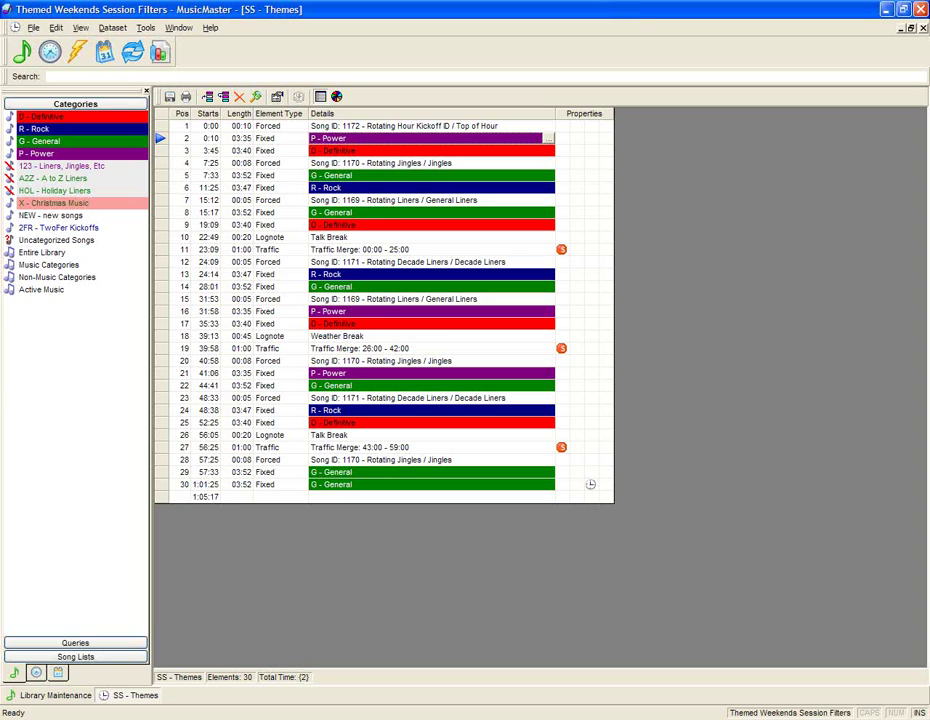
left_click(280, 140)
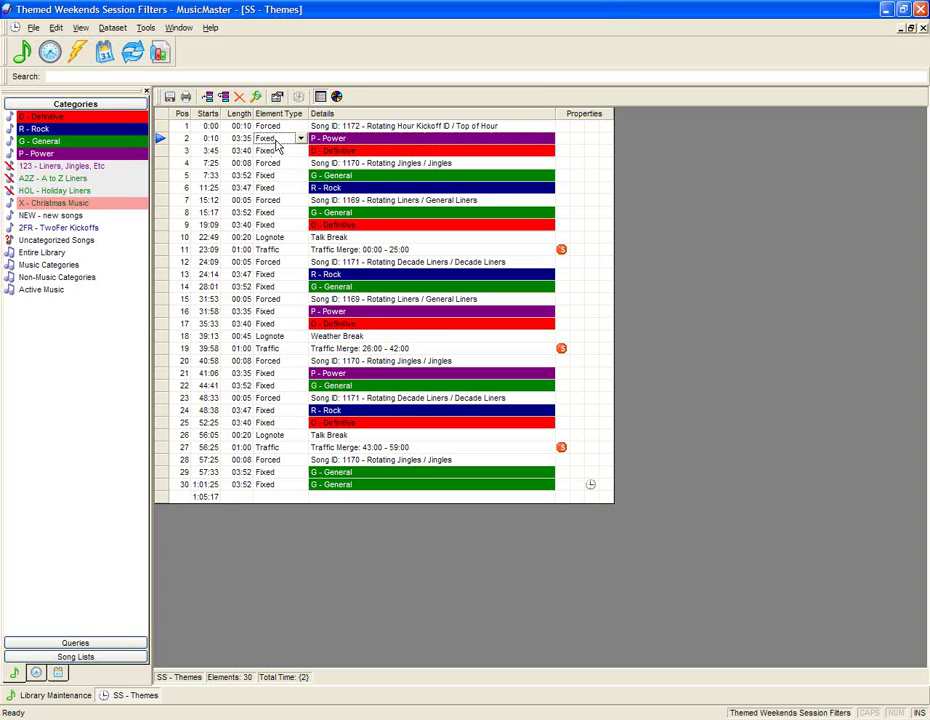
left_click(300, 138)
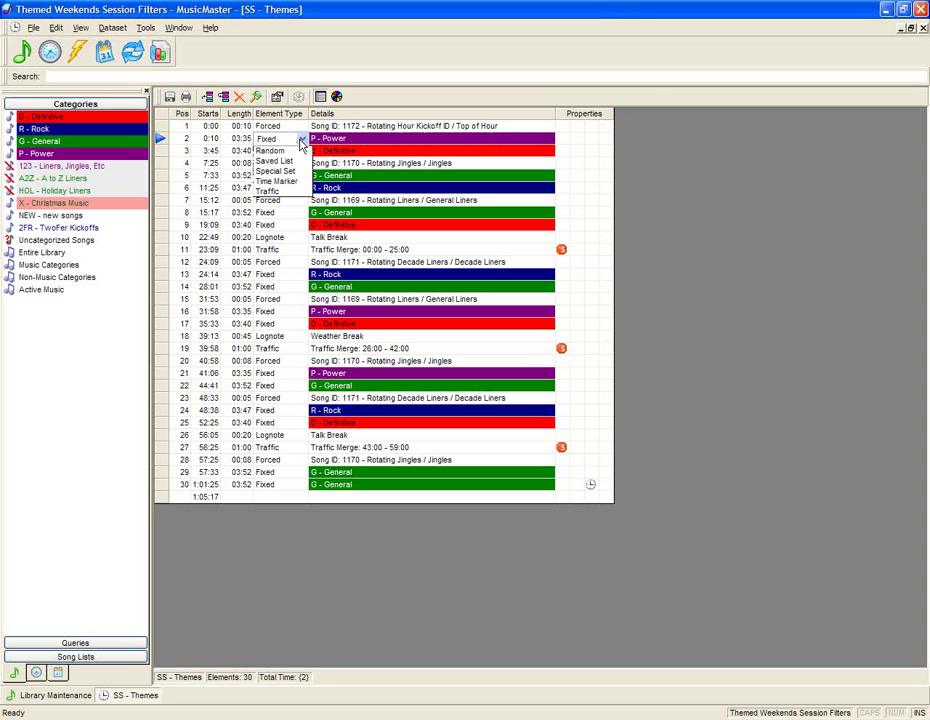
left_click(268, 152)
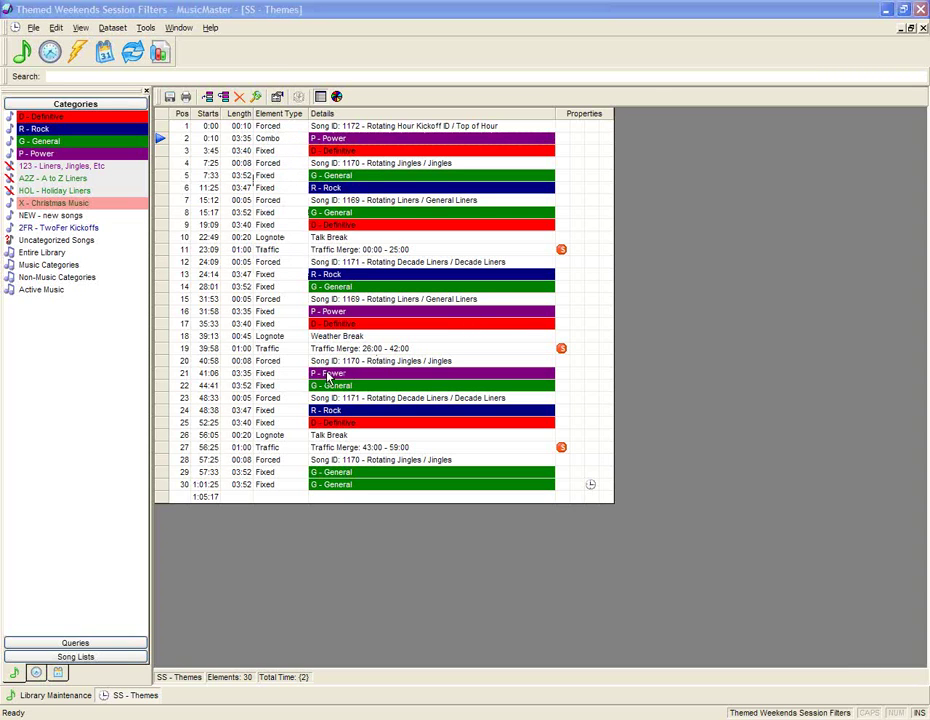
Include categories D, R, G and P in the position 2 Combo element and apply session filter 1 to it
left_click(354, 307)
left_click(354, 319)
left_click(354, 332)
left_click(354, 344)
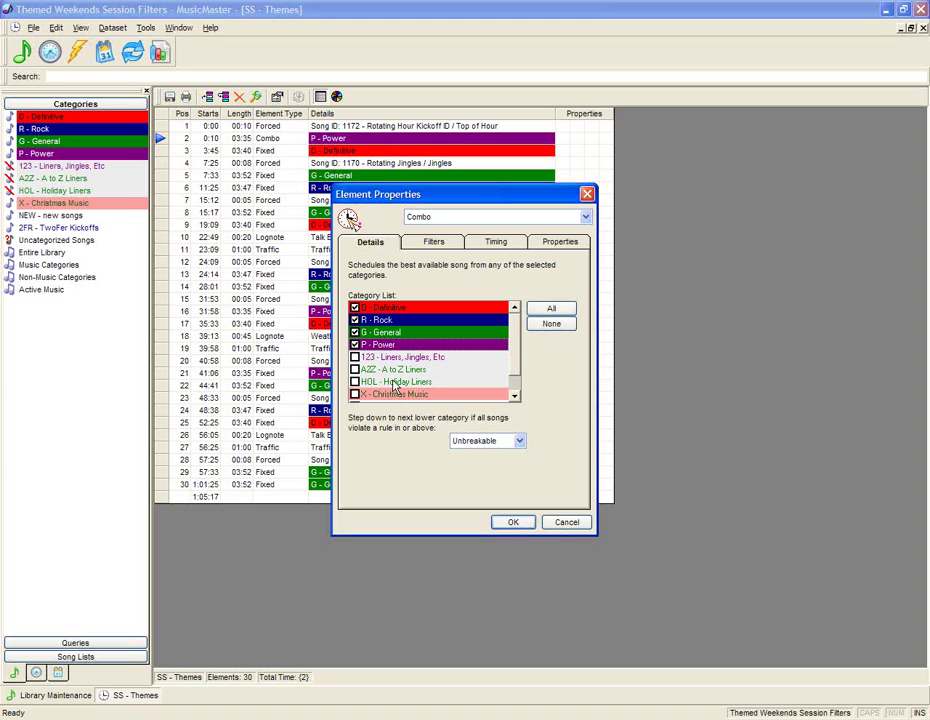
left_click(430, 245)
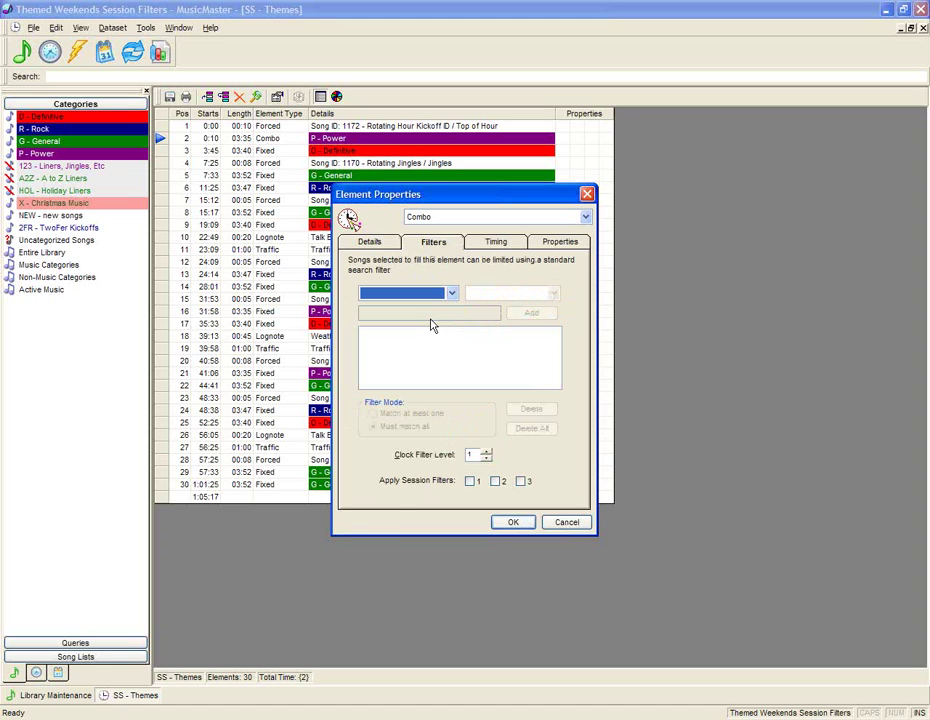
left_click(470, 481)
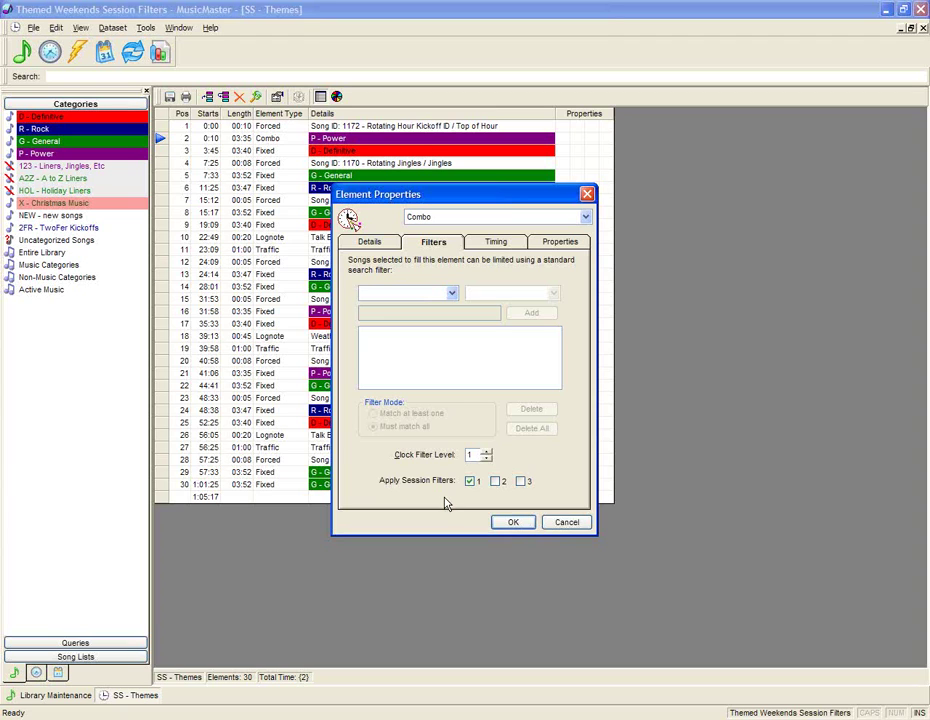
left_click(512, 522)
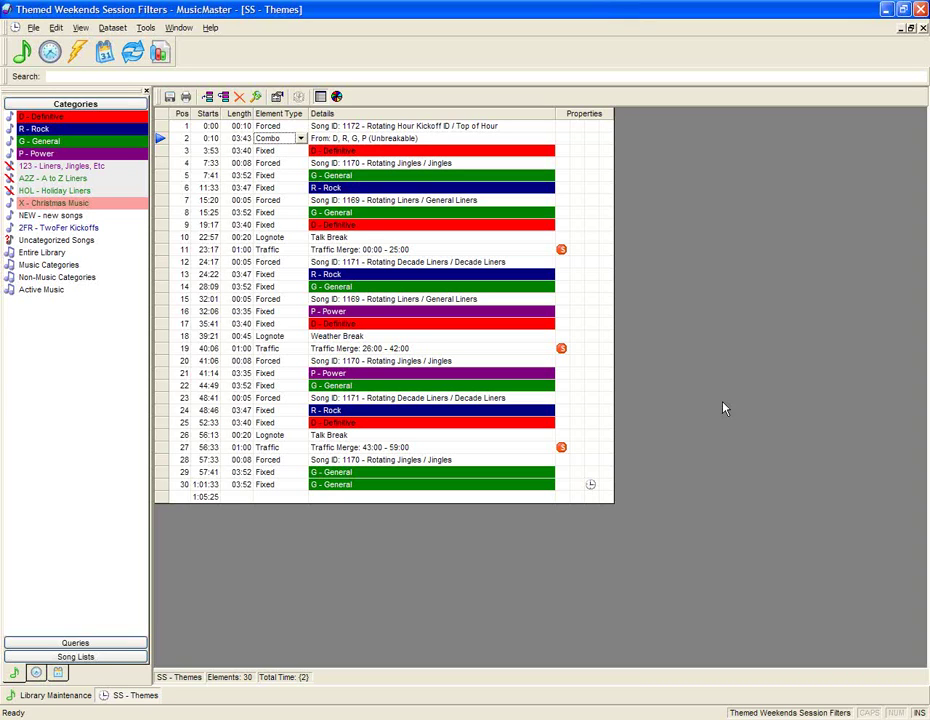
Review the filter settings of the position 2 Combo element and save the SS Themes clock
left_click(308, 142)
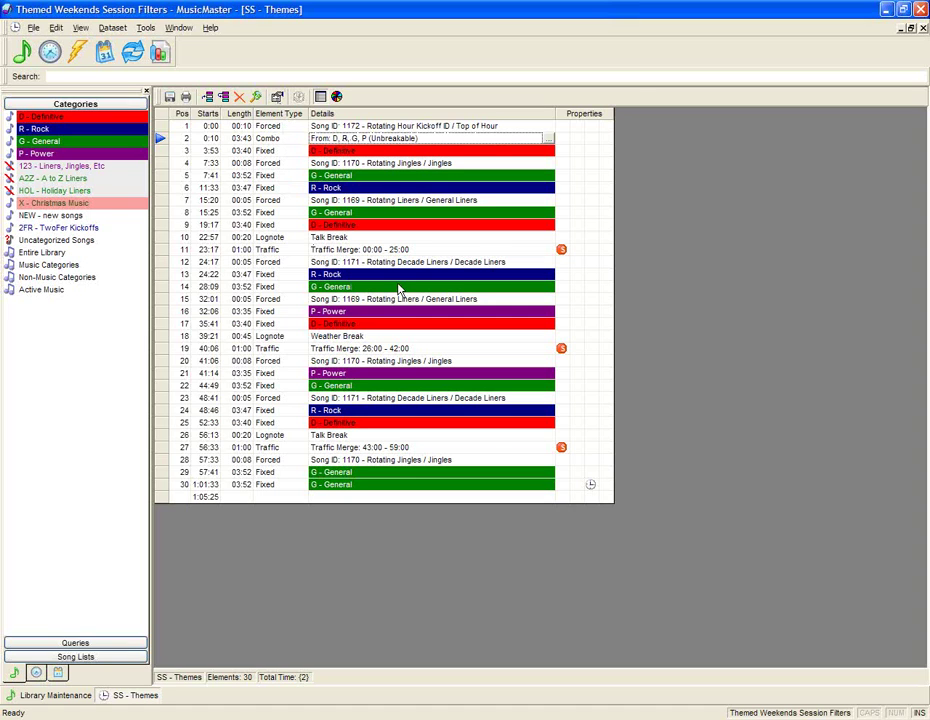
key("Return")
left_click(433, 241)
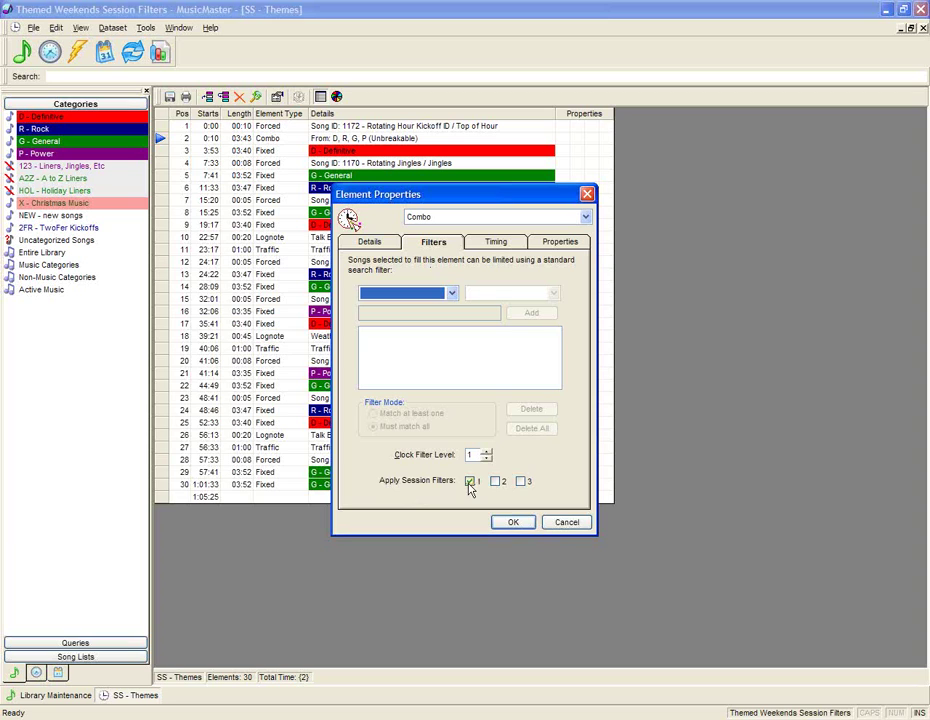
left_click(512, 523)
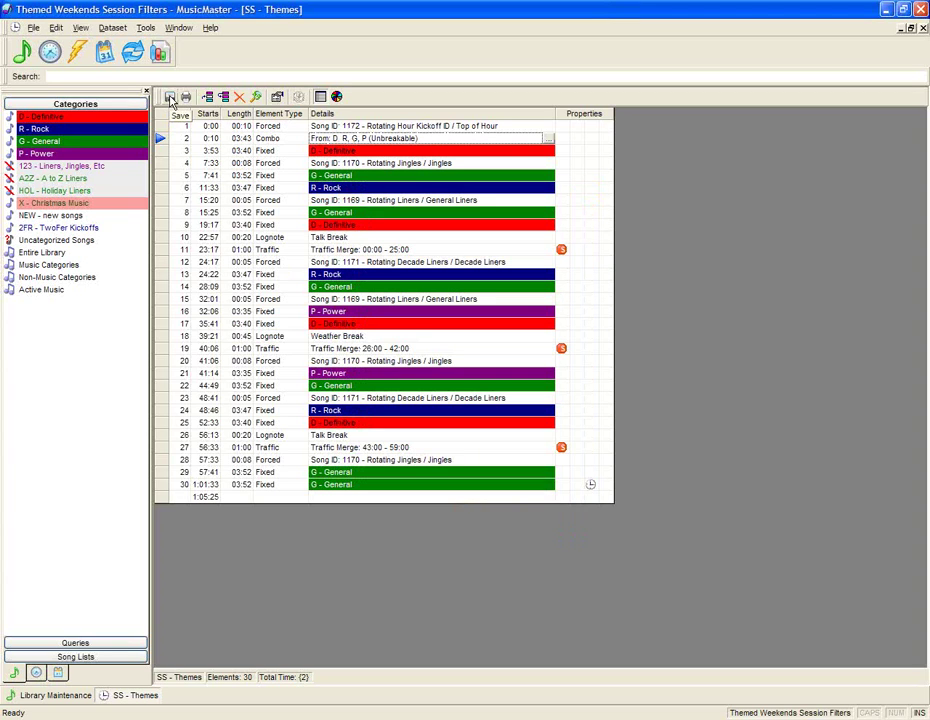
left_click(170, 98)
Open the Themed assignment grid for editing from Format Clock Maintenance
left_click(50, 53)
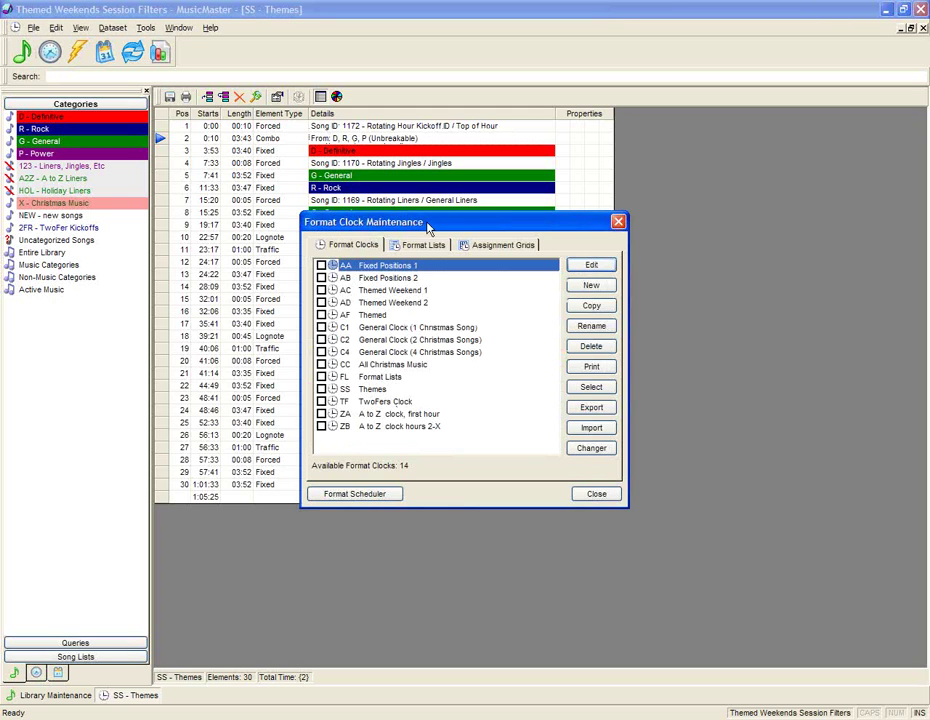
left_click_drag(429, 227, 403, 287)
left_click(481, 295)
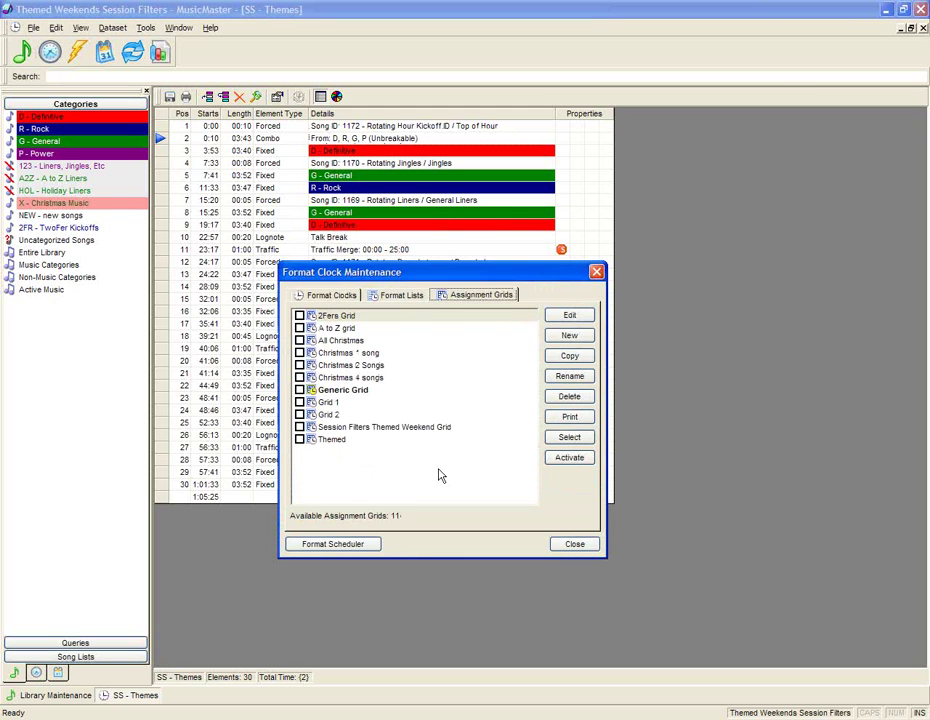
left_click(340, 440)
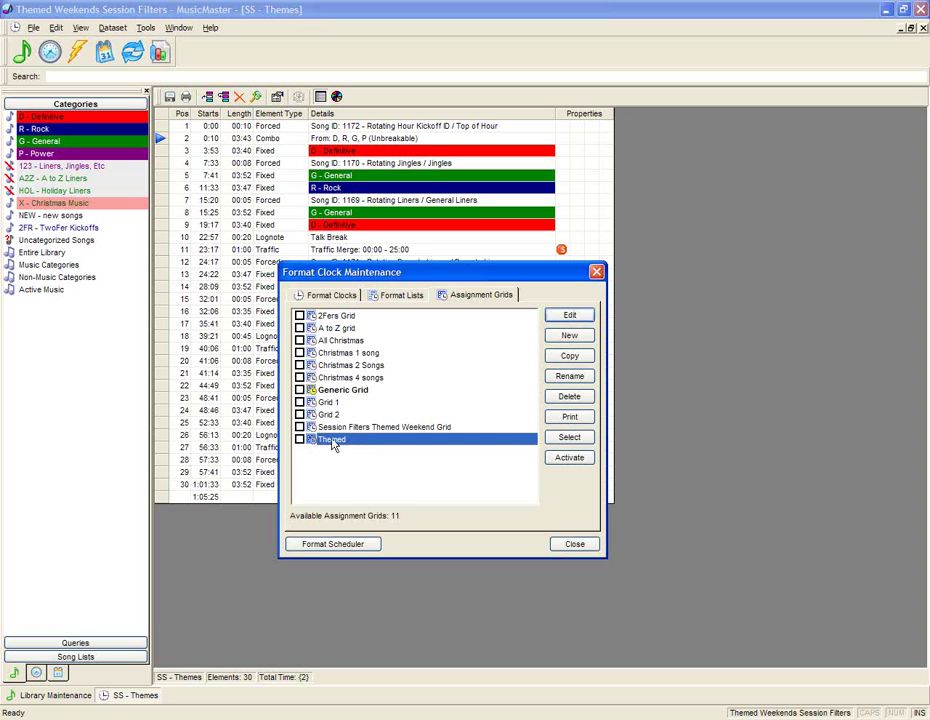
left_click(568, 319)
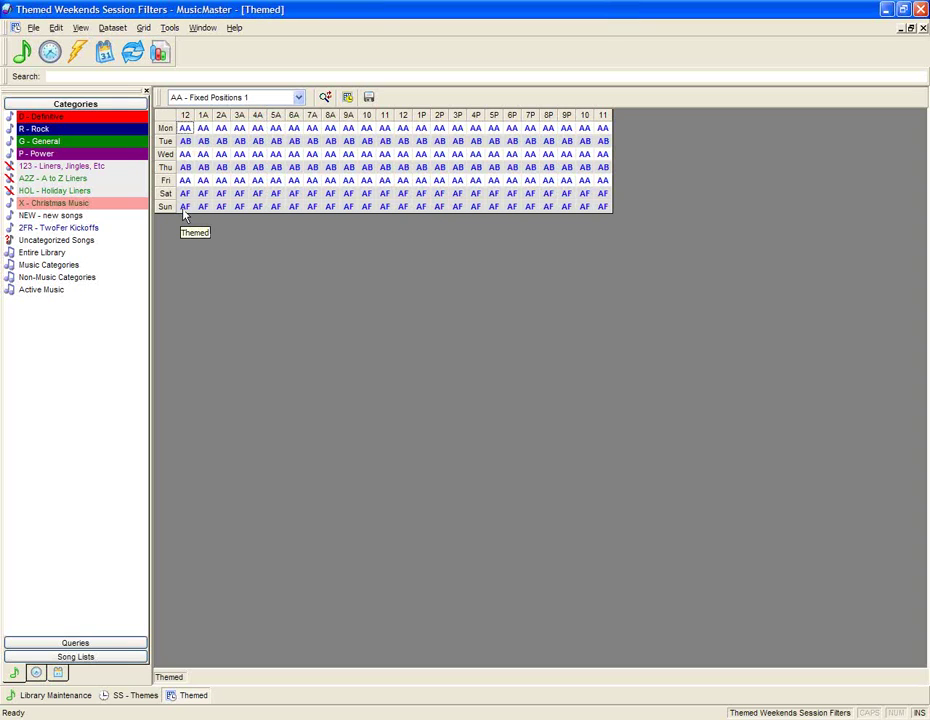
Assign the AF - Themed clock to all Saturday and Sunday hours and save the Themed grid without making it active
left_click_drag(185, 196, 604, 207)
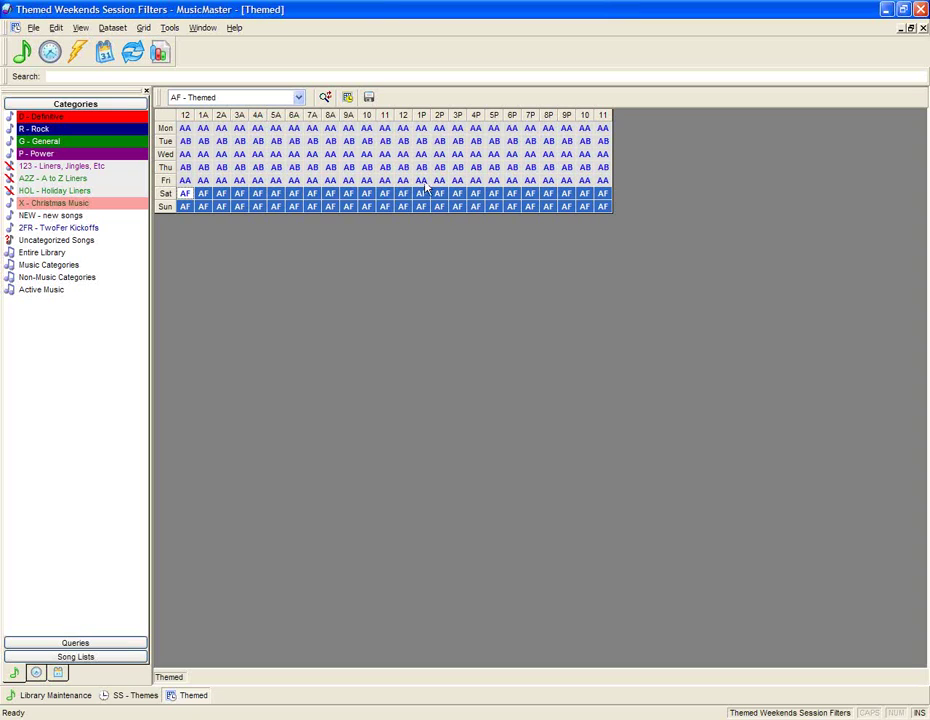
left_click(298, 97)
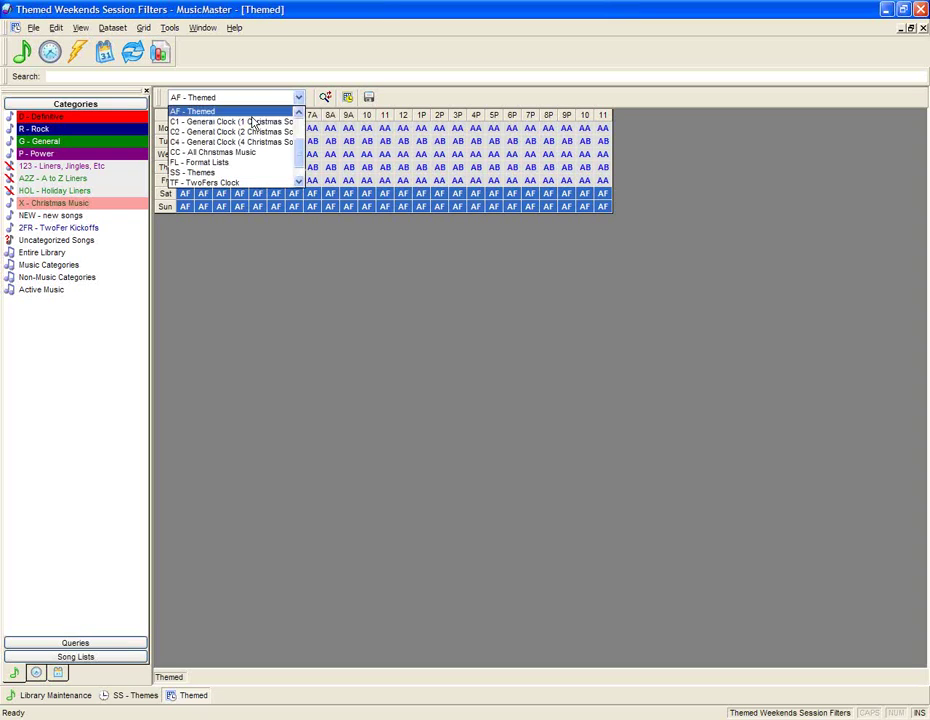
left_click(190, 112)
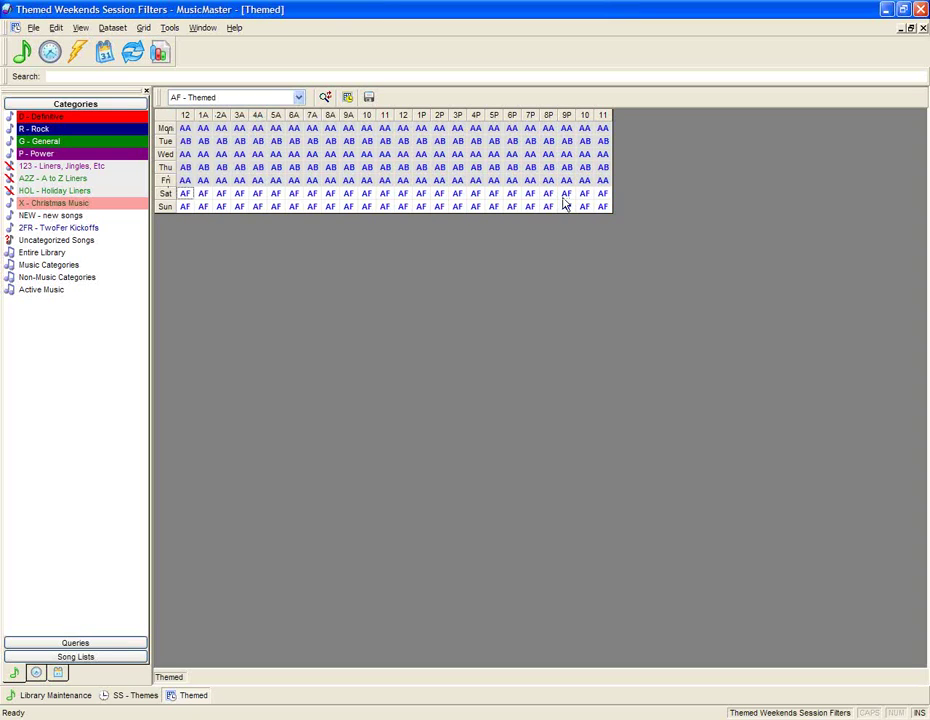
left_click(369, 98)
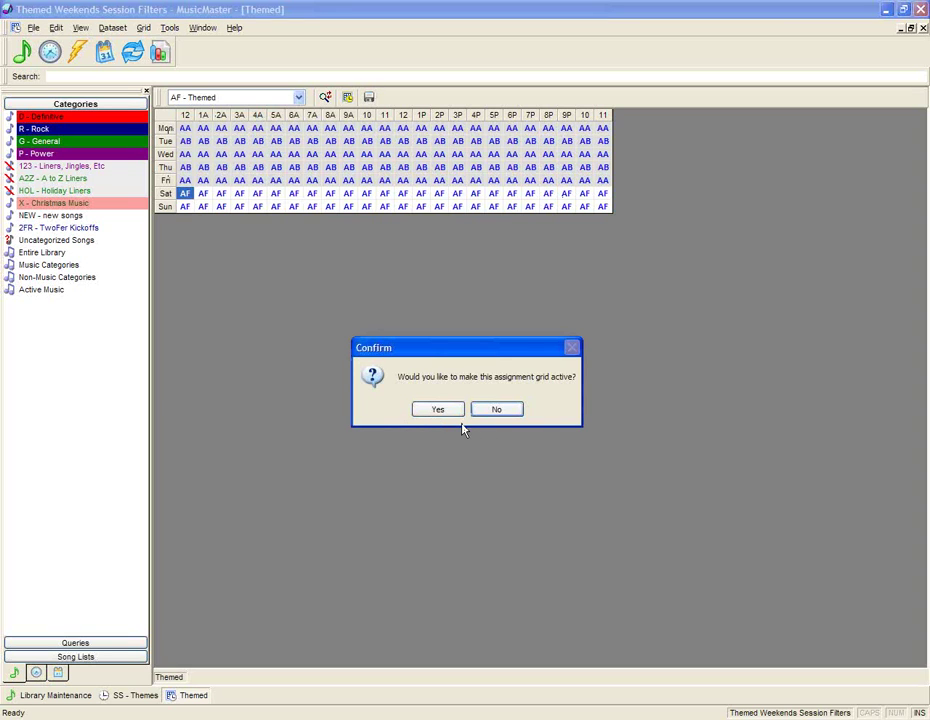
left_click(503, 414)
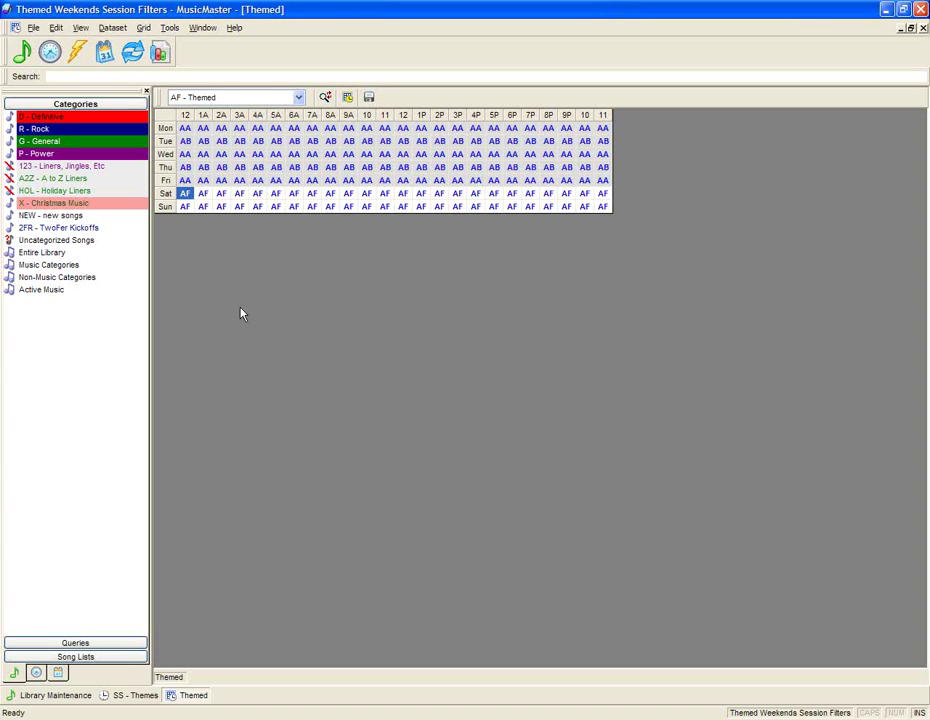
Open the Format Scheduler from Format Clock Maintenance and view the hourly clocks for May 2 and May 16, 2009
left_click(50, 57)
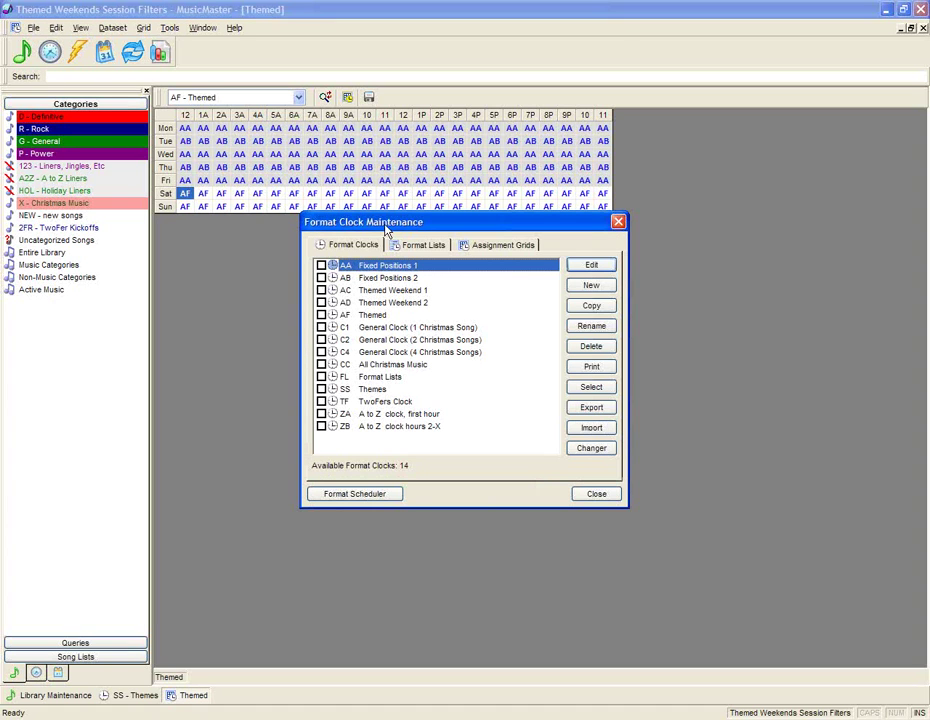
left_click_drag(386, 229, 371, 239)
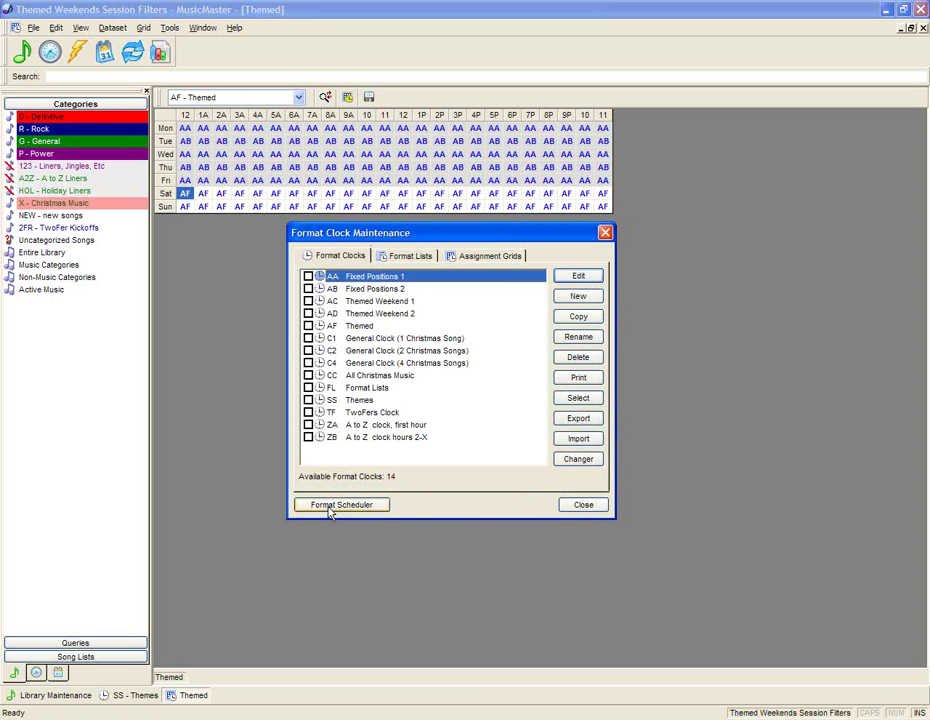
left_click(330, 509)
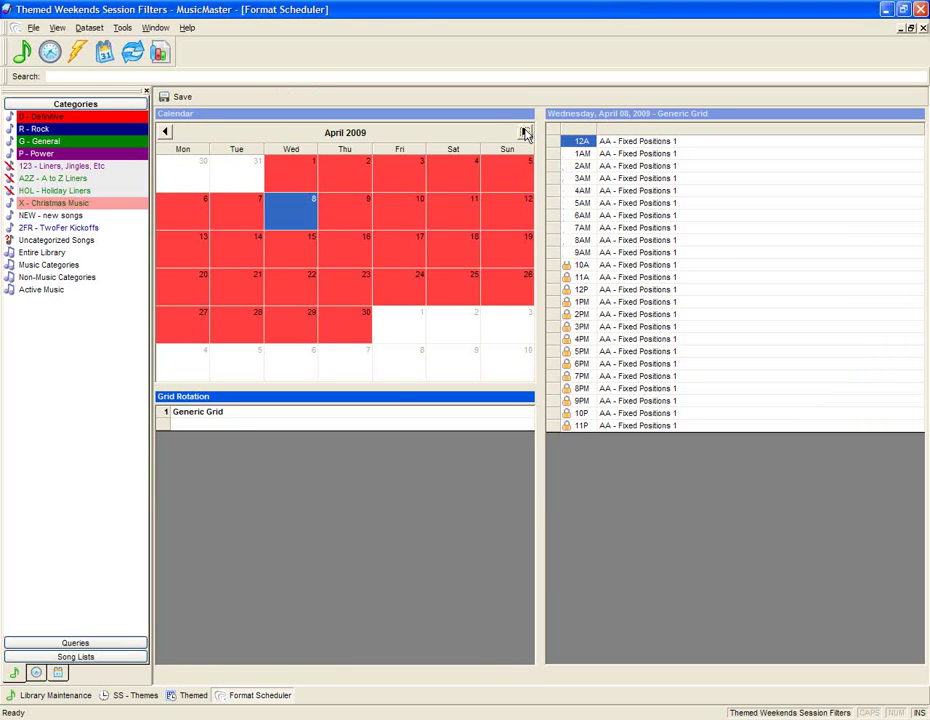
left_click(524, 133)
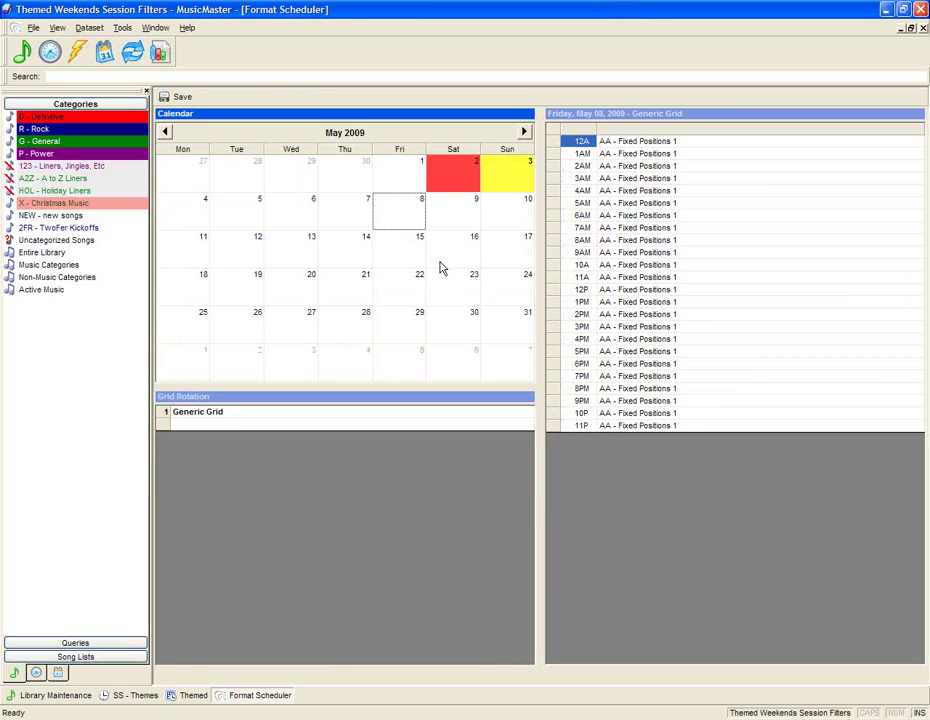
left_click(449, 176)
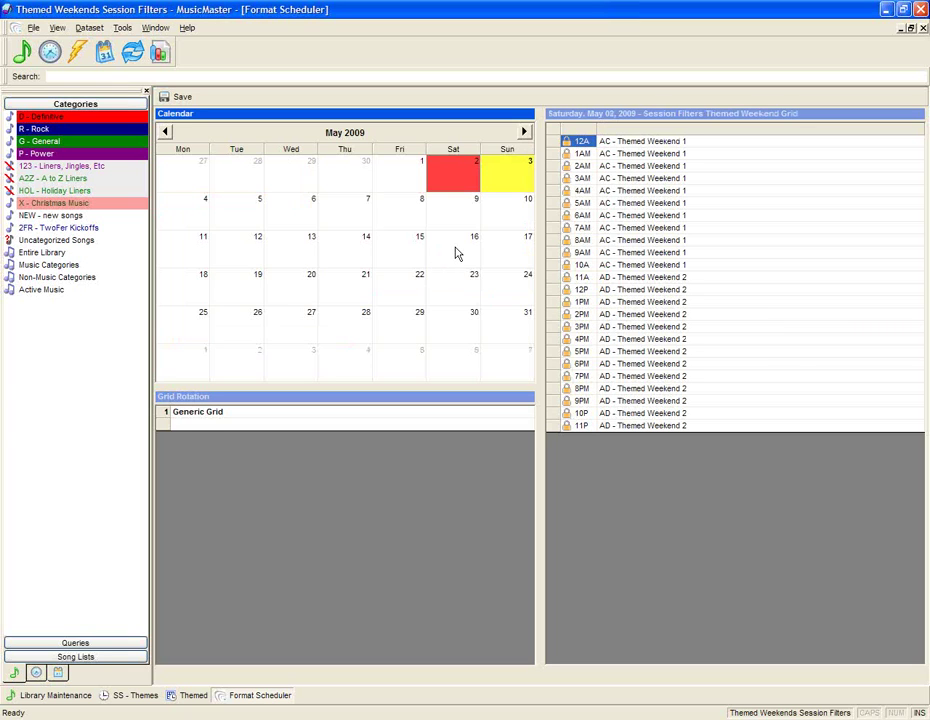
left_click(456, 253)
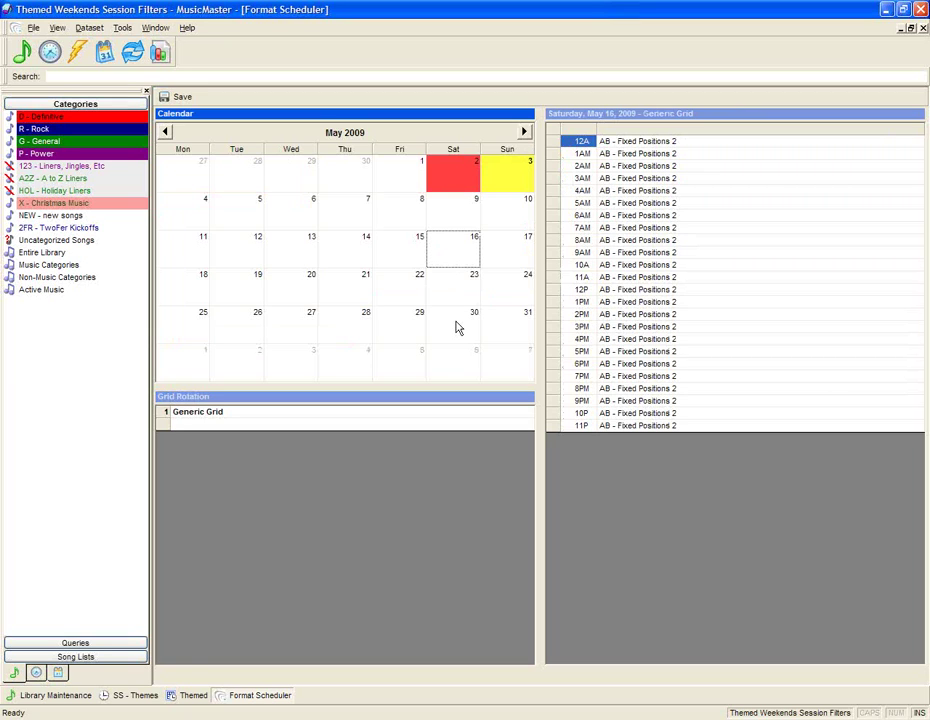
Try forcing AB - Fixed Positions 2 into the 12AM and 1AM hours of May 16, and remove all forced clocks from that date
left_click(631, 144)
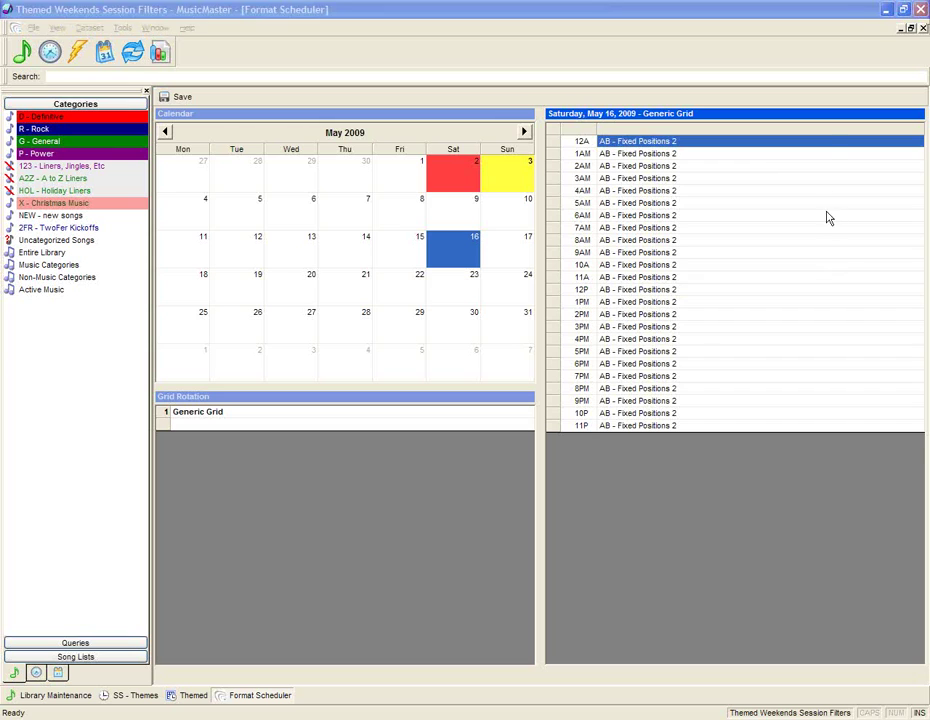
left_click(764, 145)
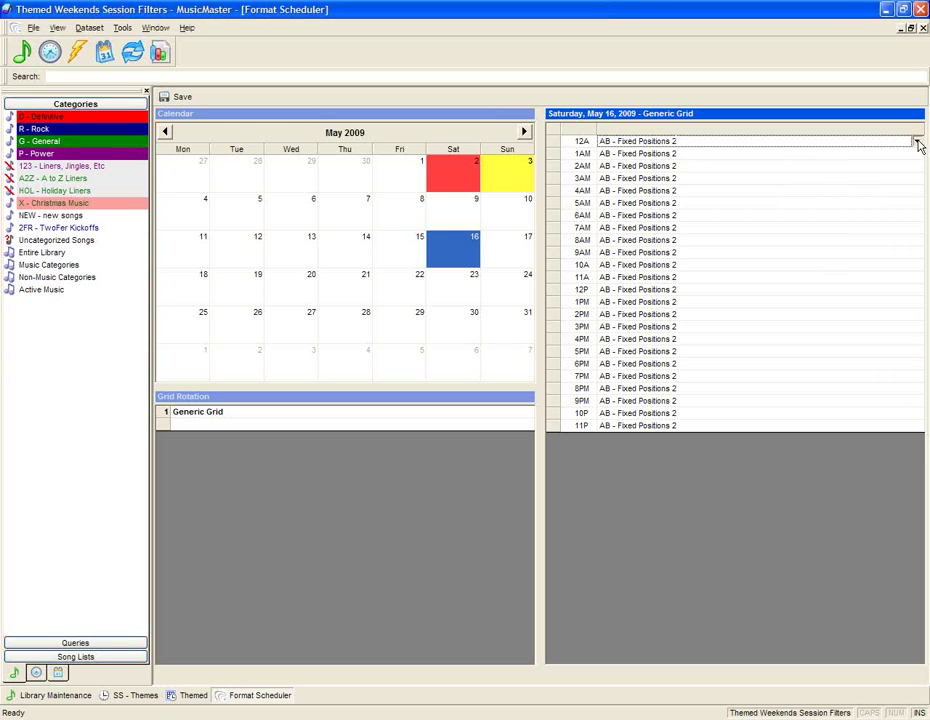
left_click(916, 141)
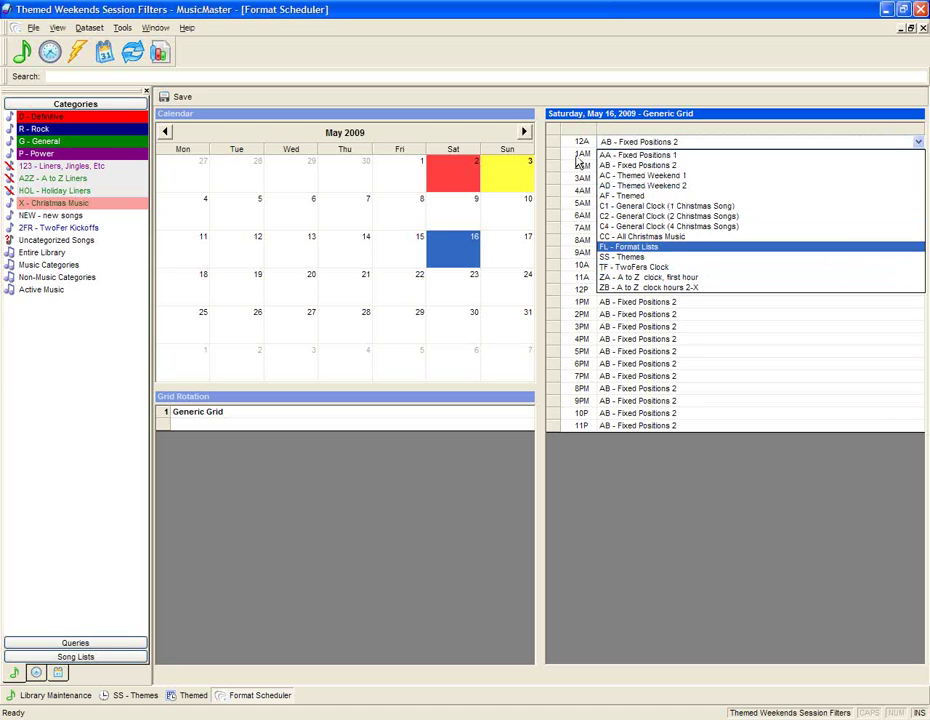
left_click(630, 165)
left_click(629, 154)
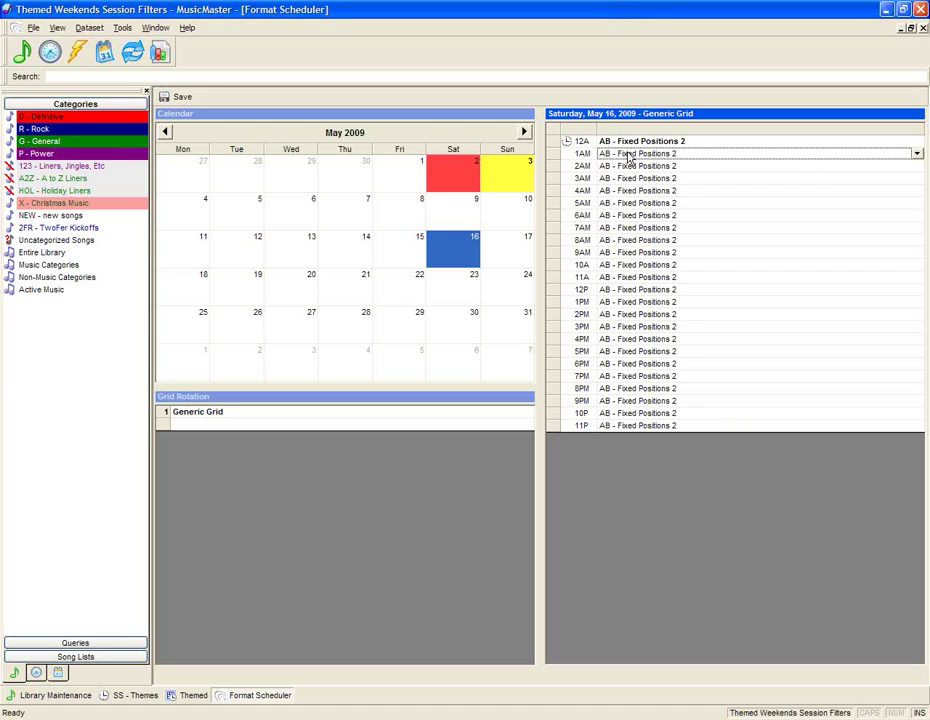
left_click(916, 154)
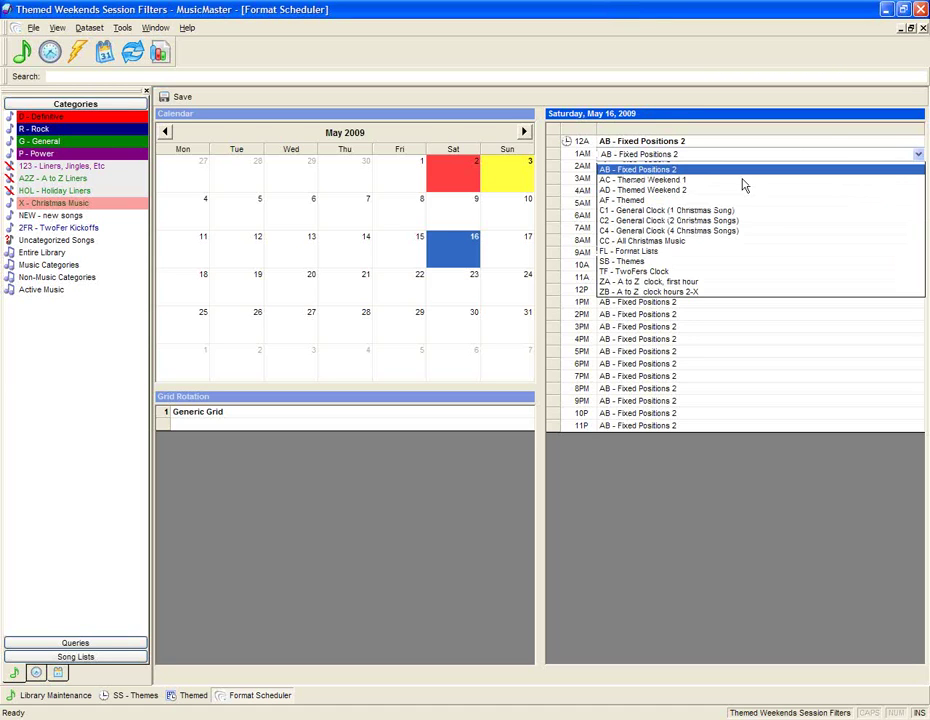
left_click(579, 154)
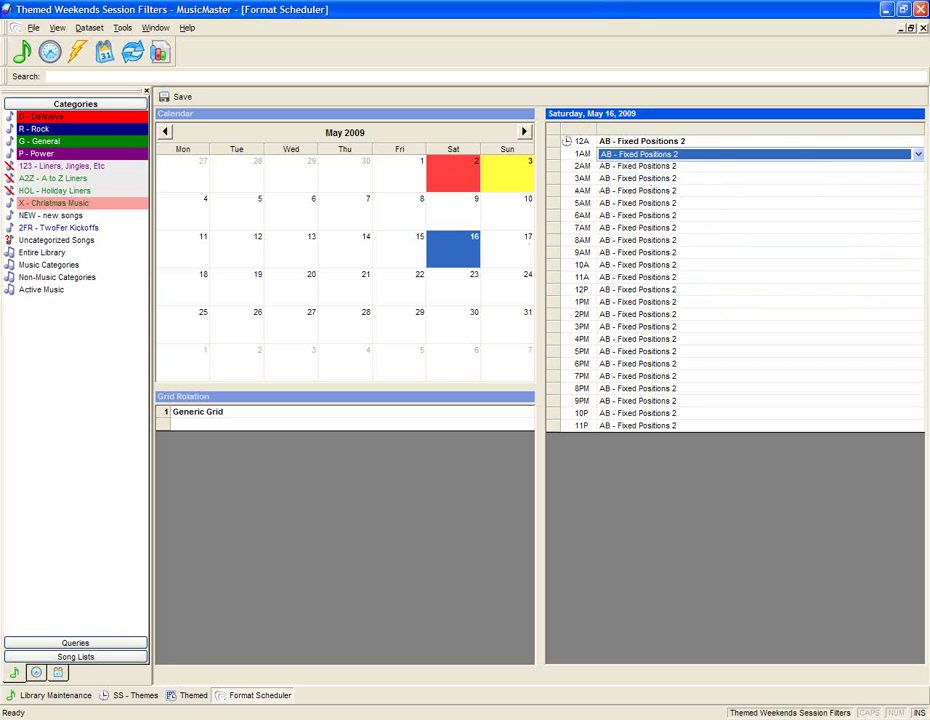
right_click(455, 262)
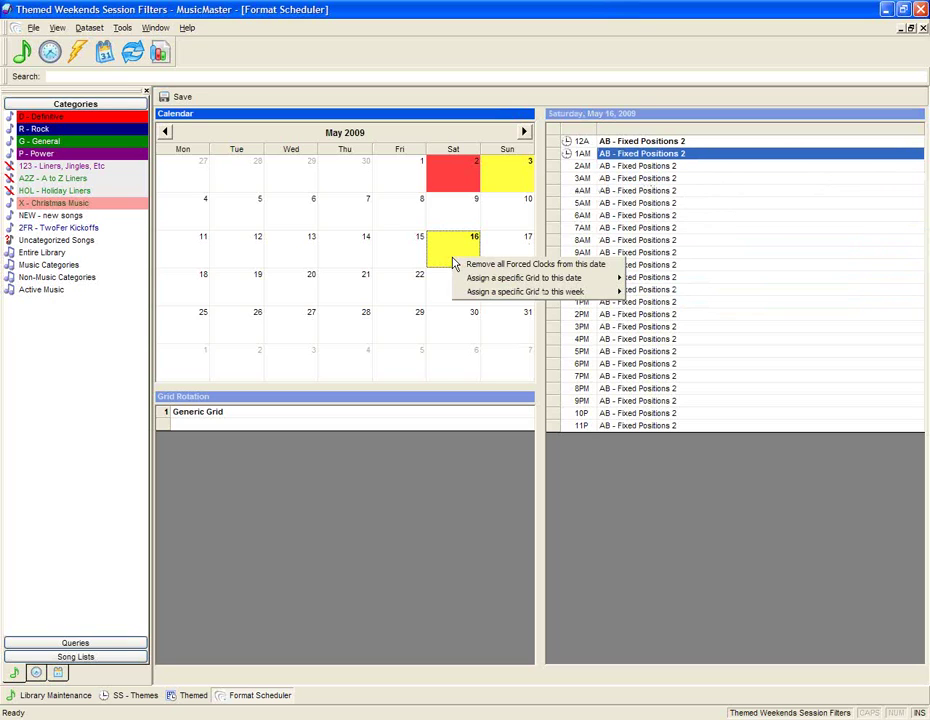
left_click(477, 267)
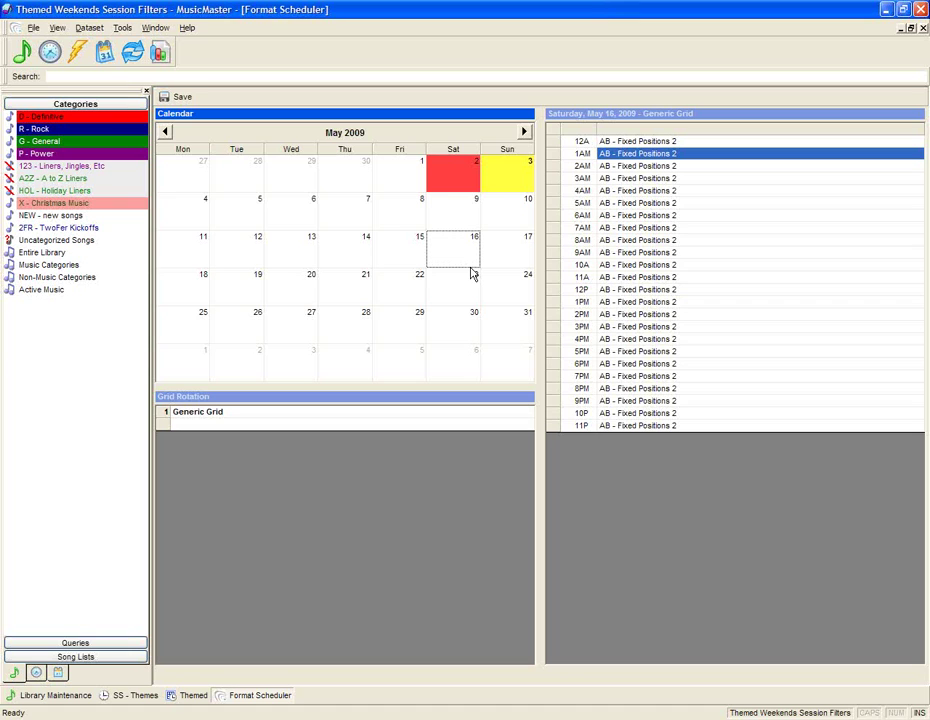
Assign the Themed grid specifically to Saturday, May 16 and Sunday, May 17, 2009
right_click(458, 257)
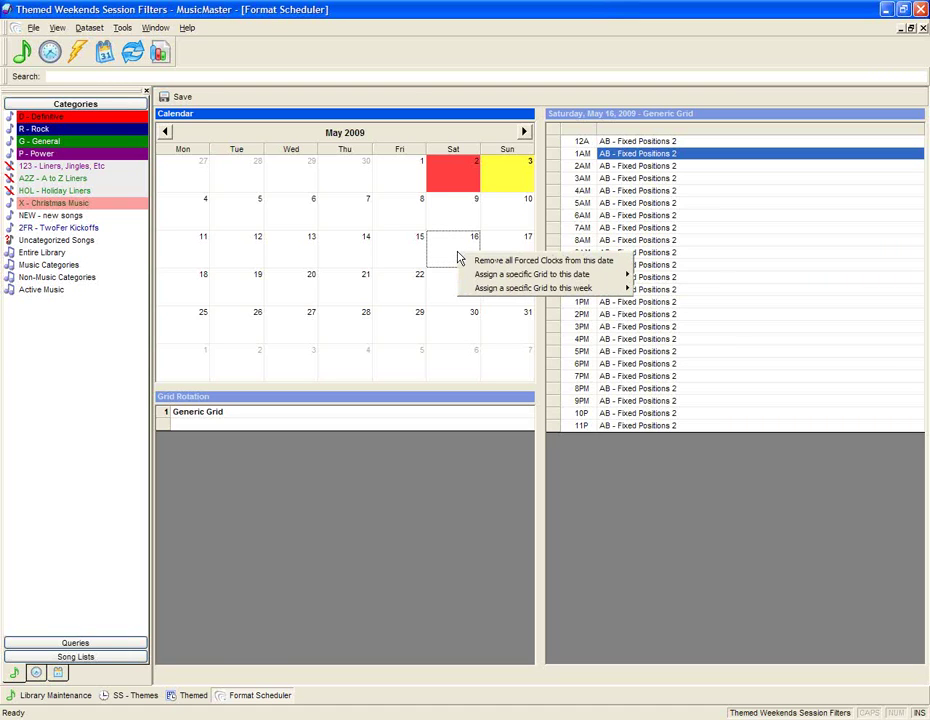
mouse_move(608, 276)
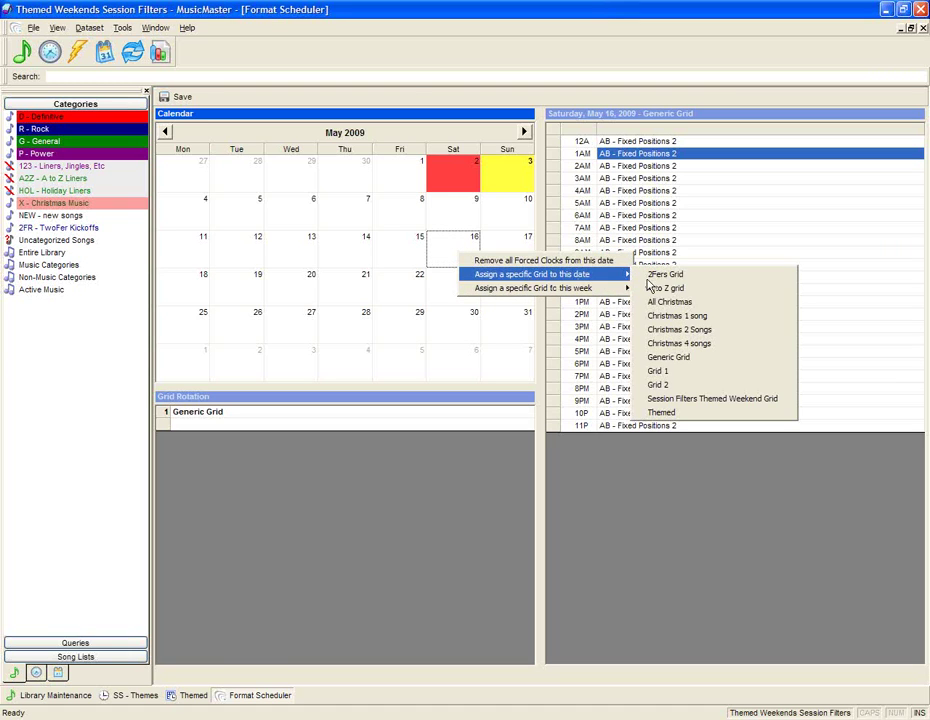
left_click(690, 413)
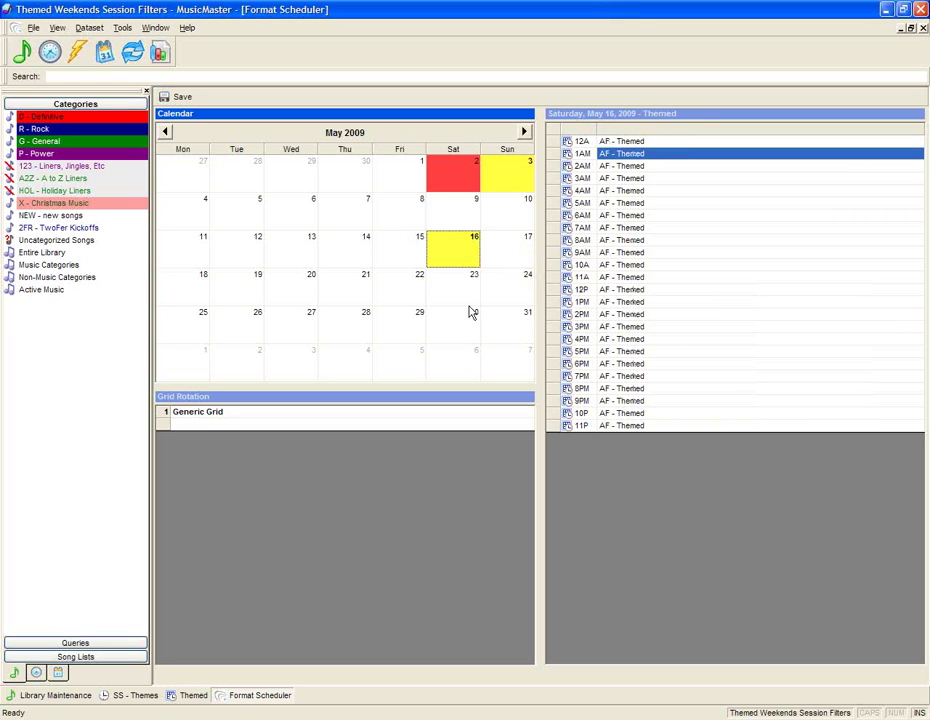
right_click(500, 254)
mouse_move(536, 273)
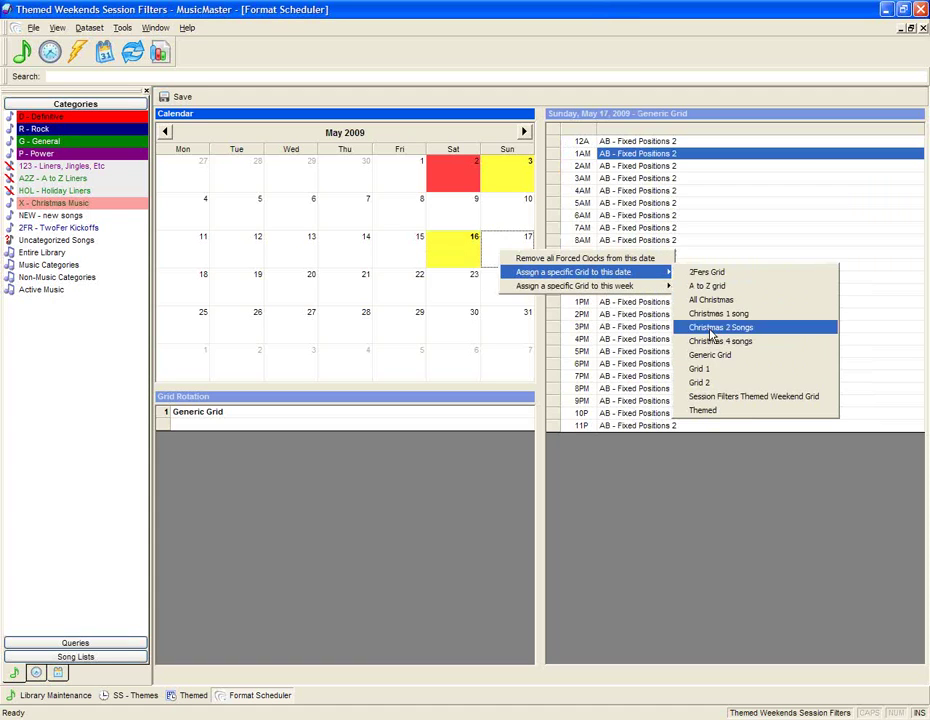
left_click(698, 412)
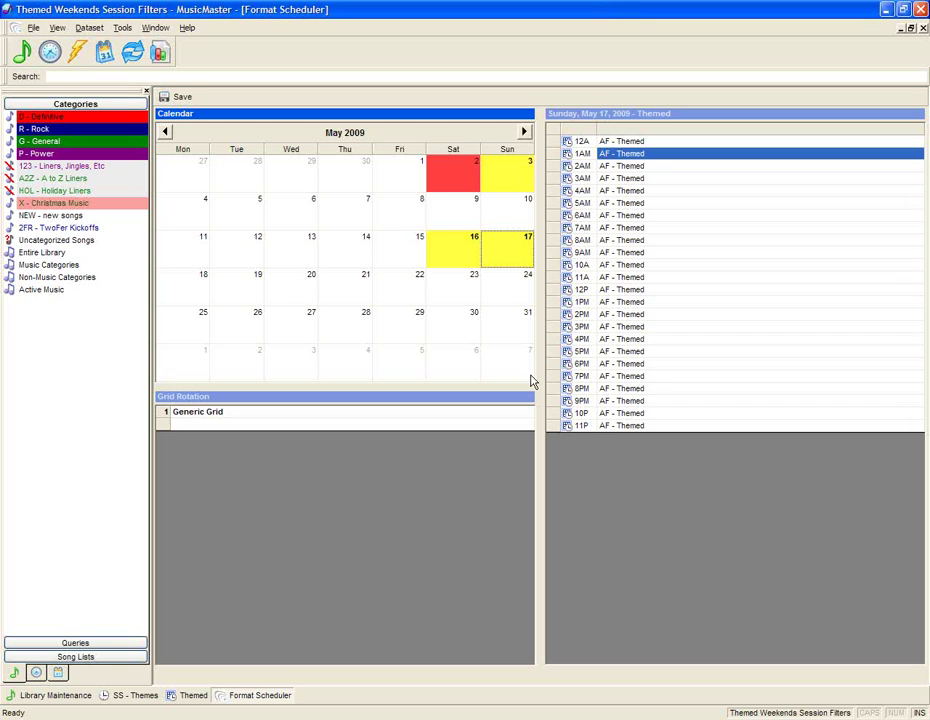
left_click(473, 300)
left_click(464, 335)
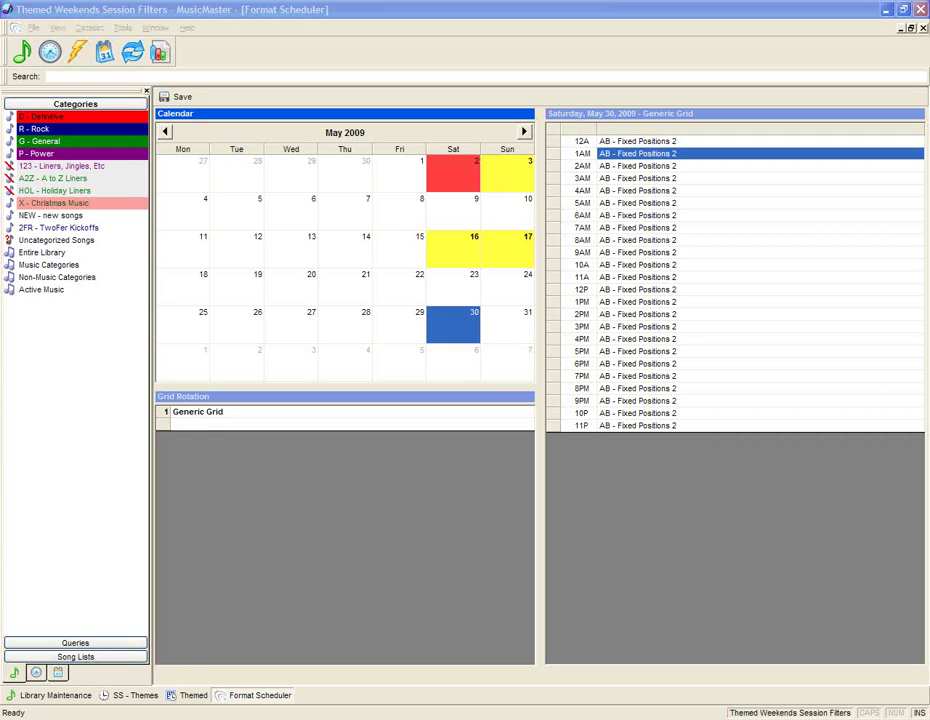
left_click(125, 315)
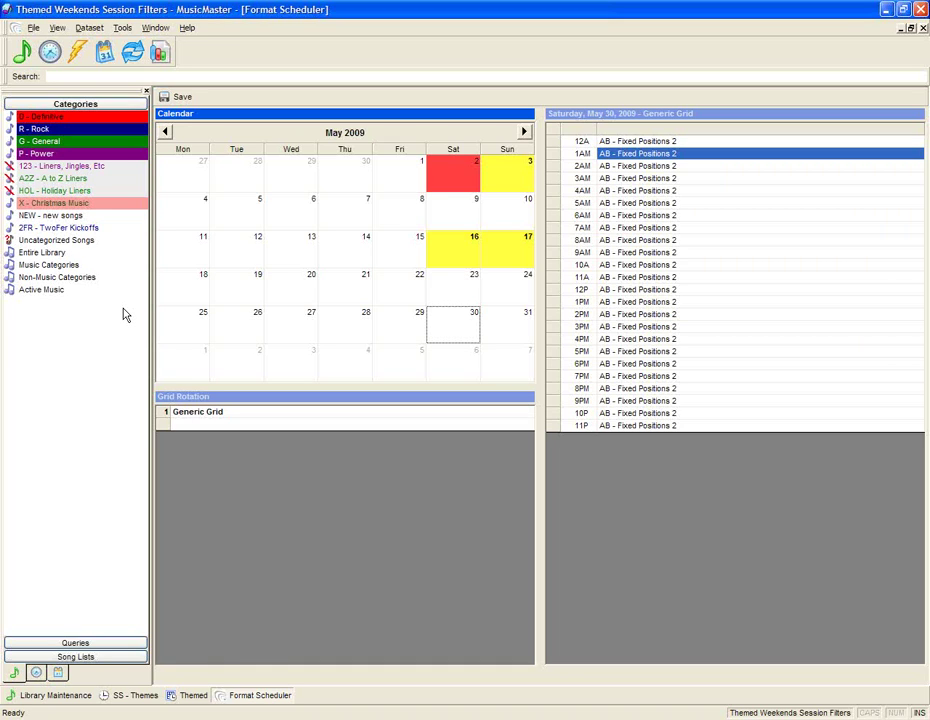
Add the Scheduling Session Filter 1 rule to the Unbreakable rules of All Categories in the Rule Tree Editor
left_click(80, 57)
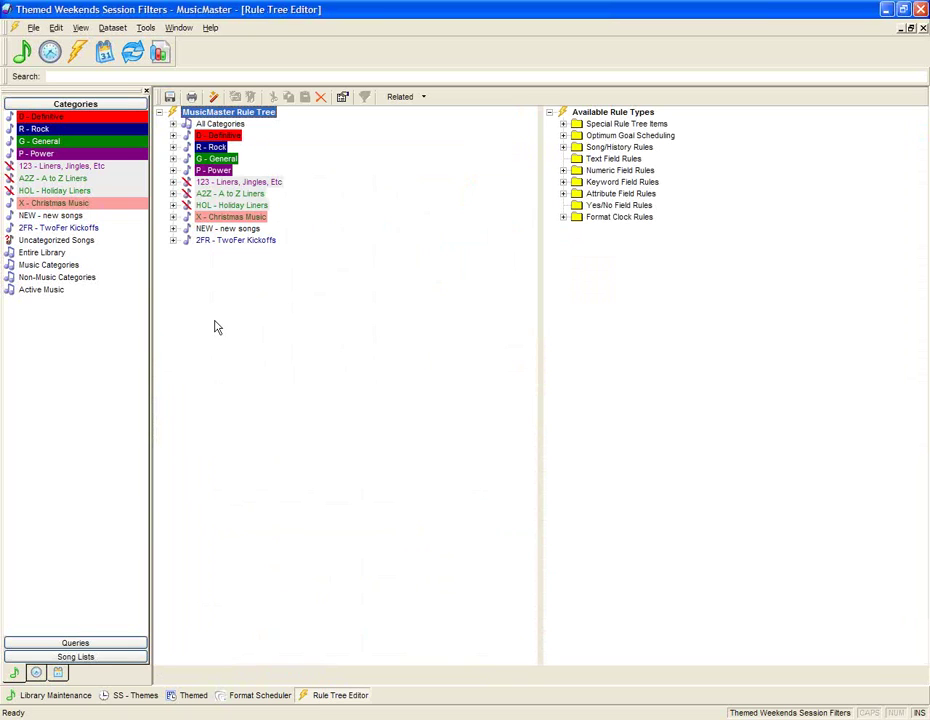
left_click(173, 123)
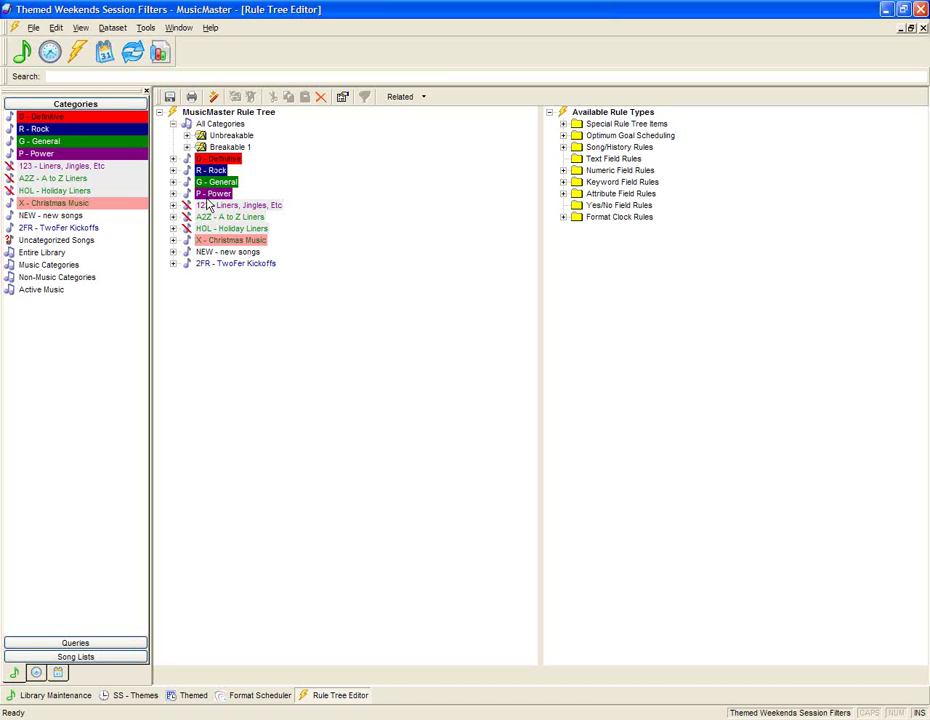
left_click(187, 136)
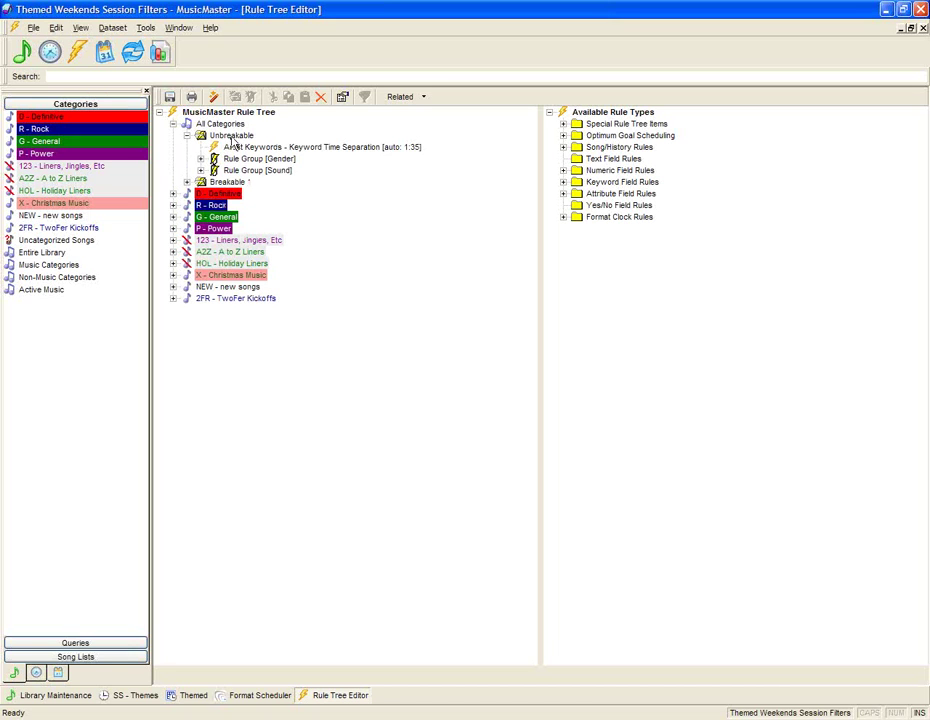
left_click(231, 136)
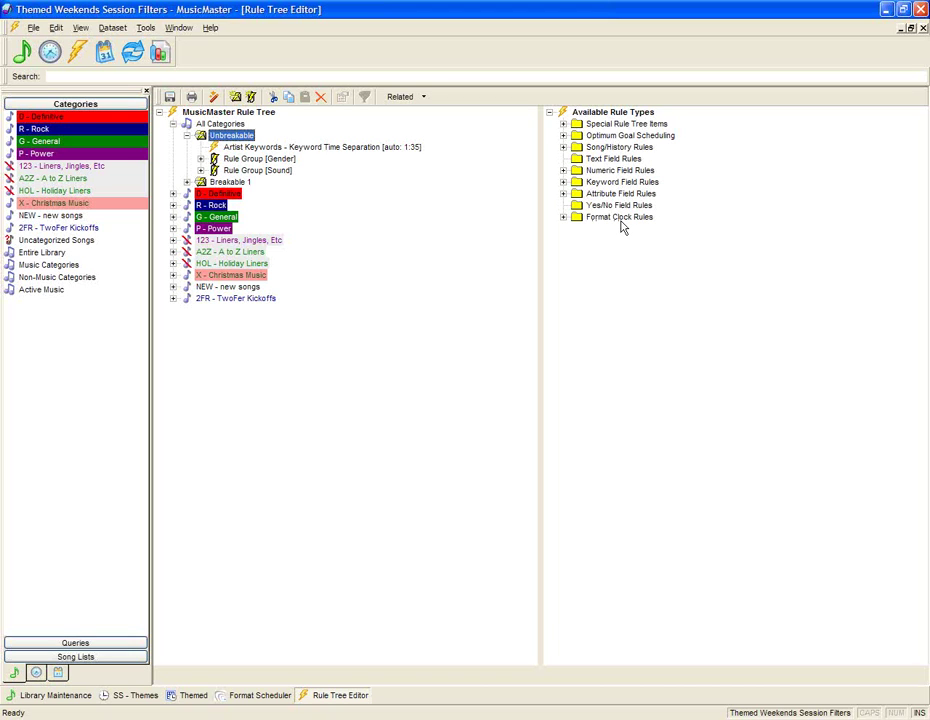
left_click(563, 218)
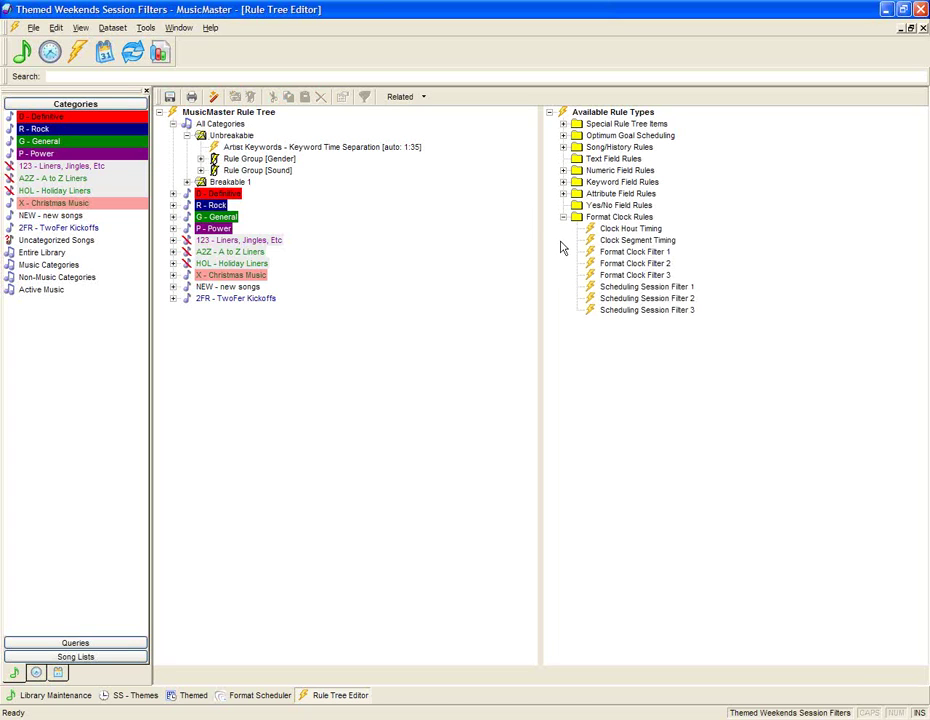
left_click(622, 290)
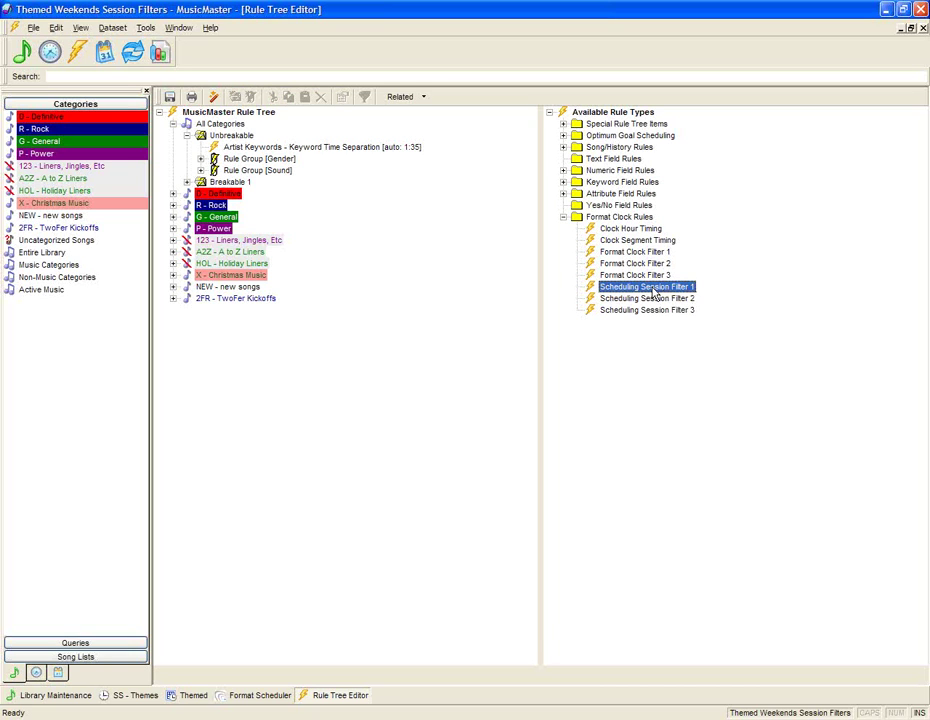
left_click_drag(655, 290, 255, 148)
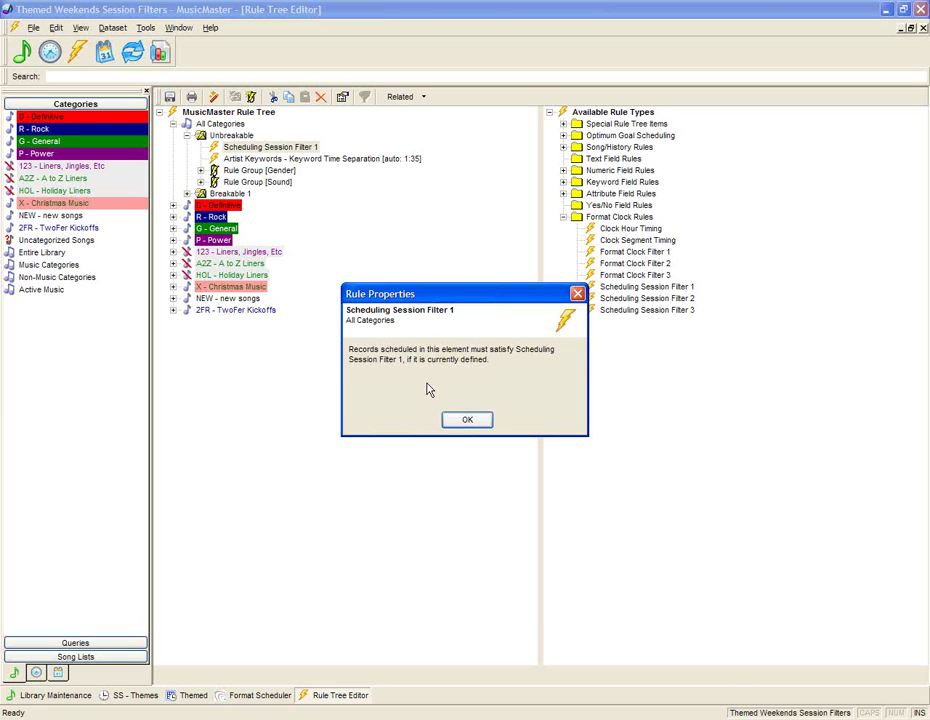
left_click(466, 421)
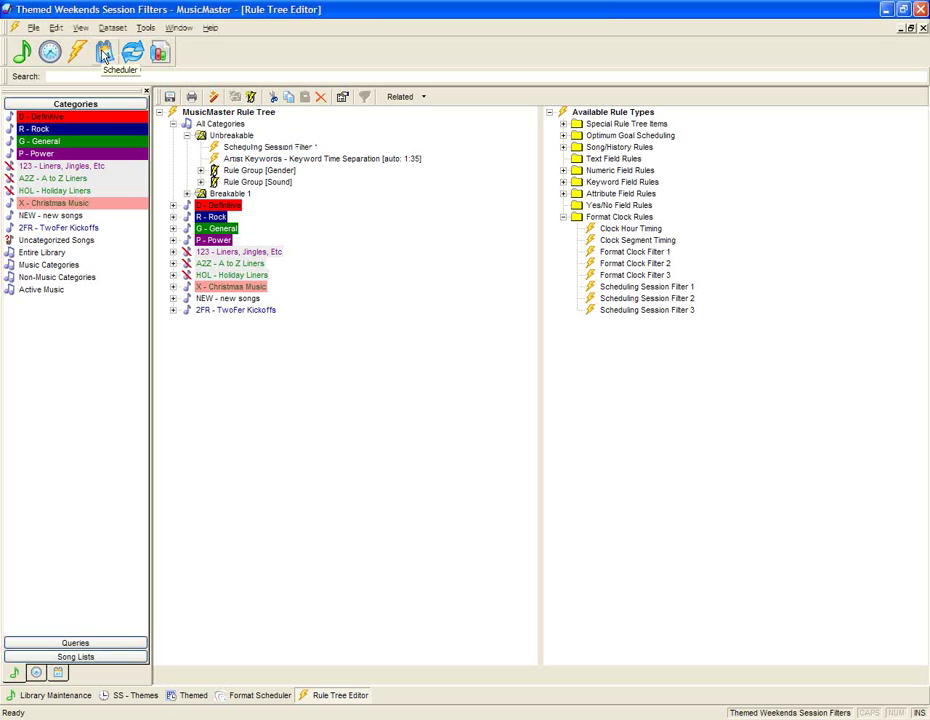
Open the Automatic Scheduler for May 2, 2009 and delete the Themes Contains Love condition from Session Filter 1
left_click(104, 55)
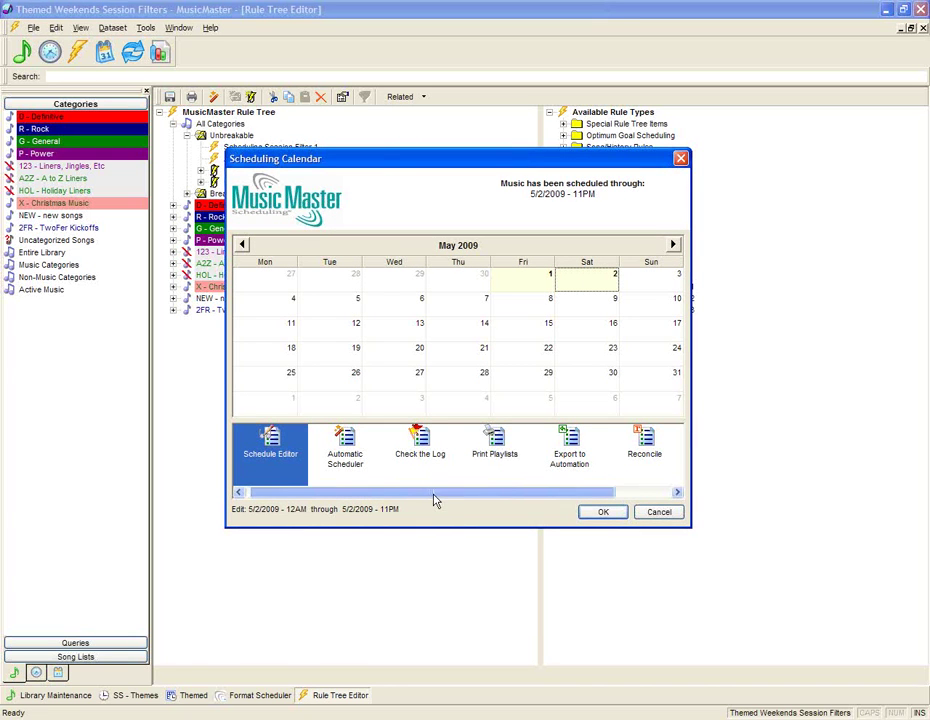
left_click(343, 448)
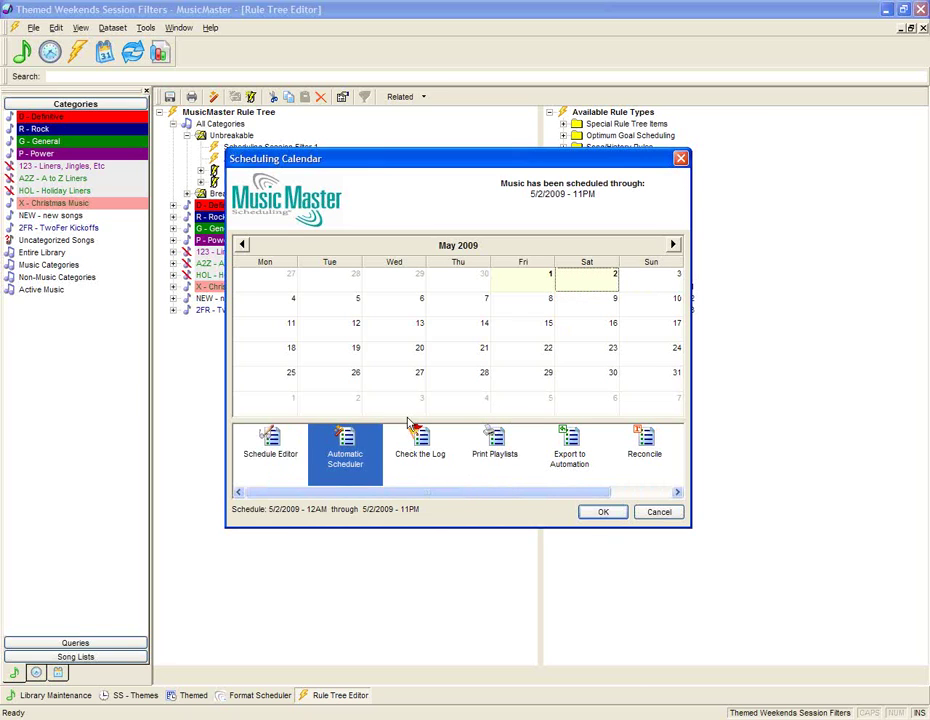
left_click(604, 513)
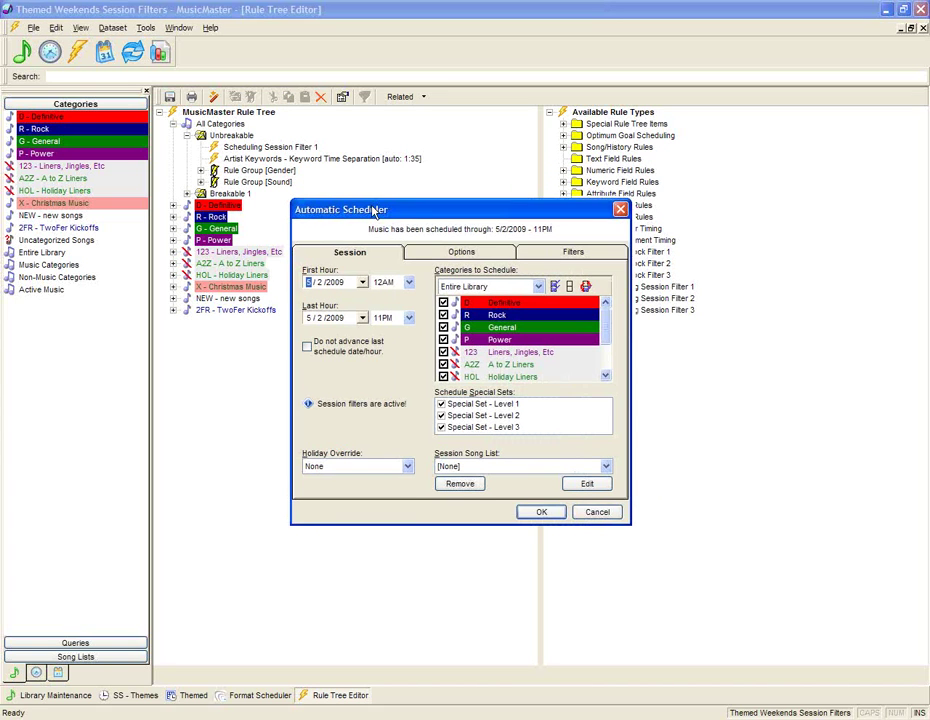
left_click_drag(373, 210, 357, 223)
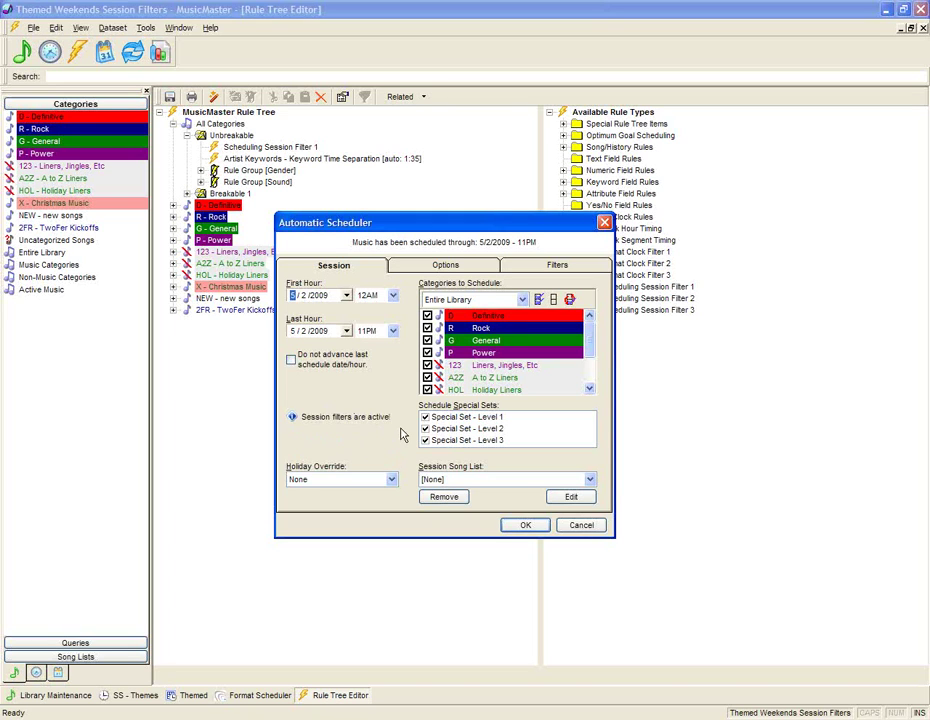
left_click(556, 265)
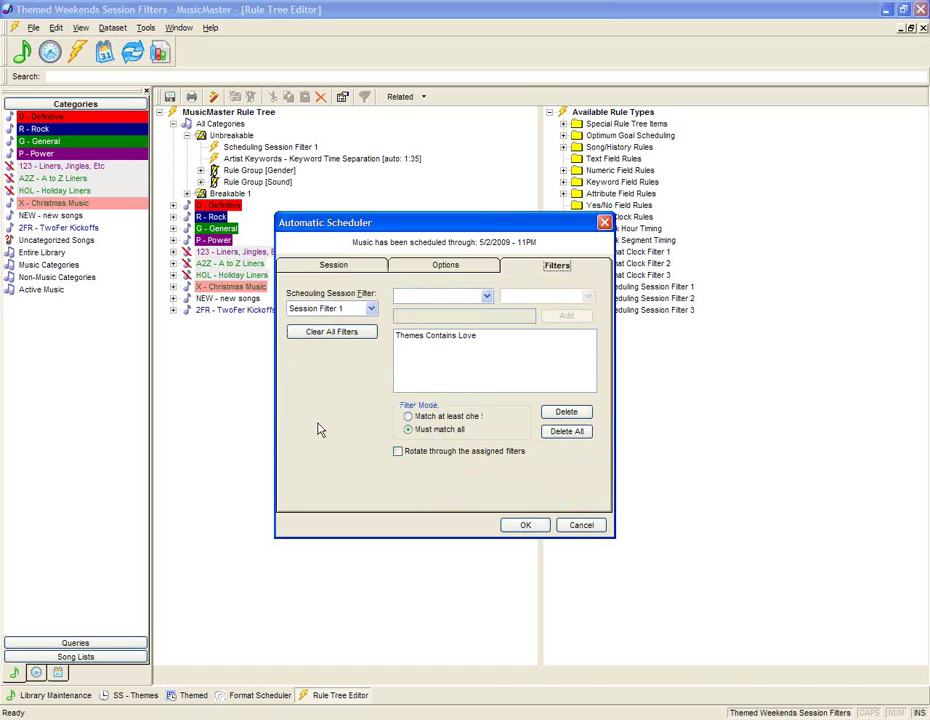
left_click(440, 336)
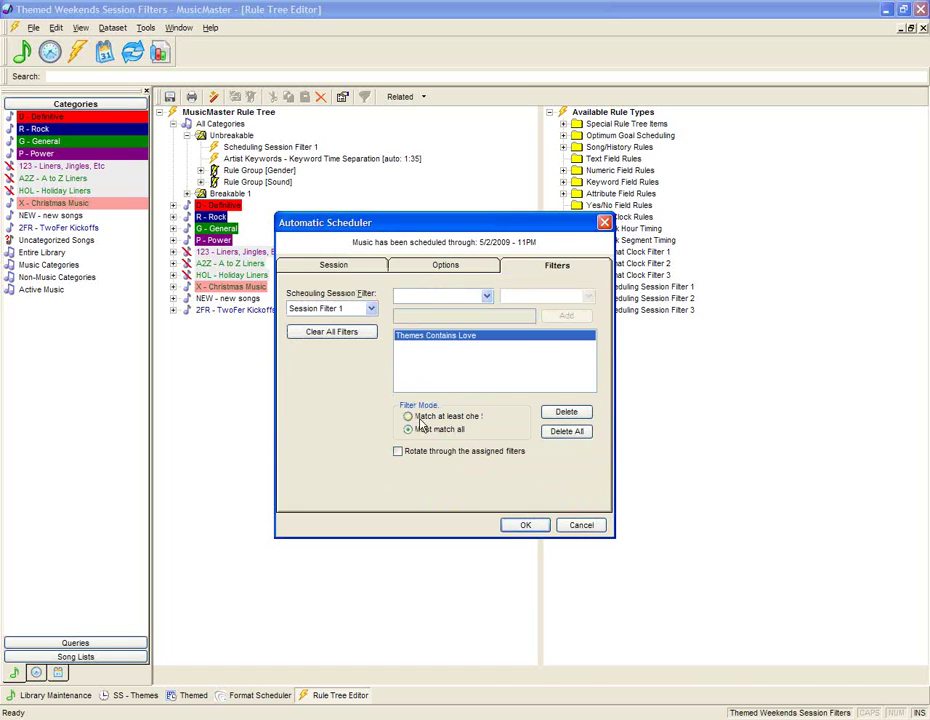
left_click(555, 413)
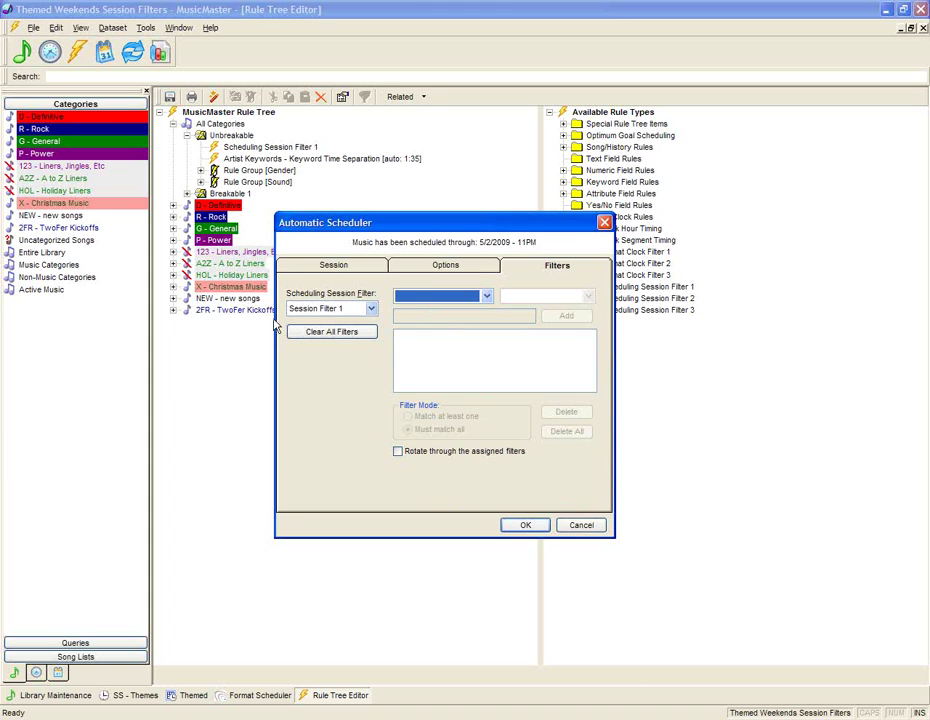
Add a Themes Contains Love condition to Session Filter 1, and cancel the Automatic Scheduler without running it
left_click(371, 309)
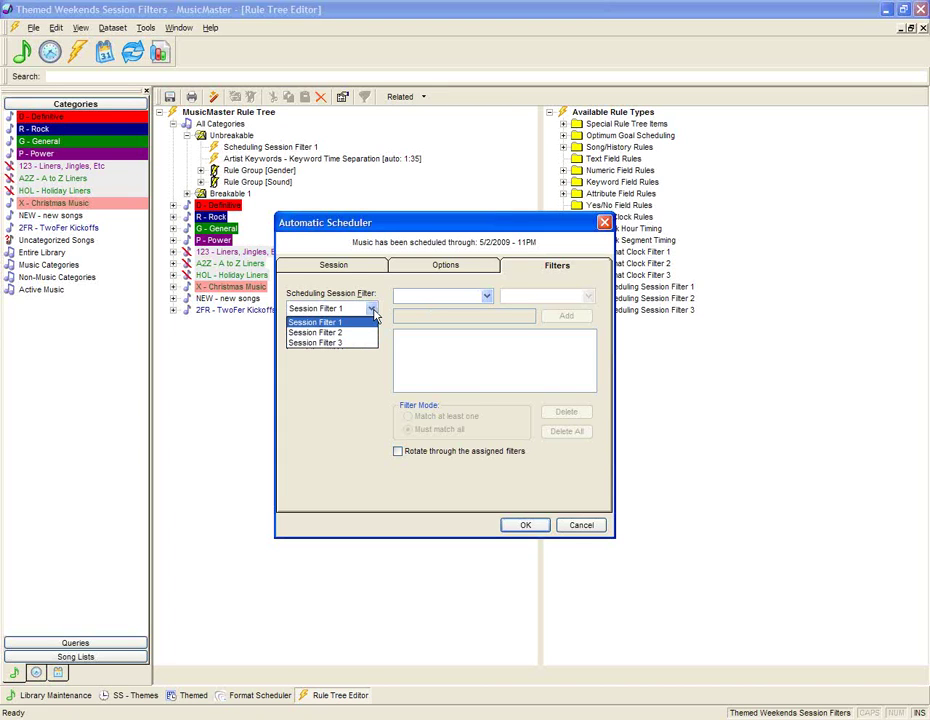
left_click(335, 322)
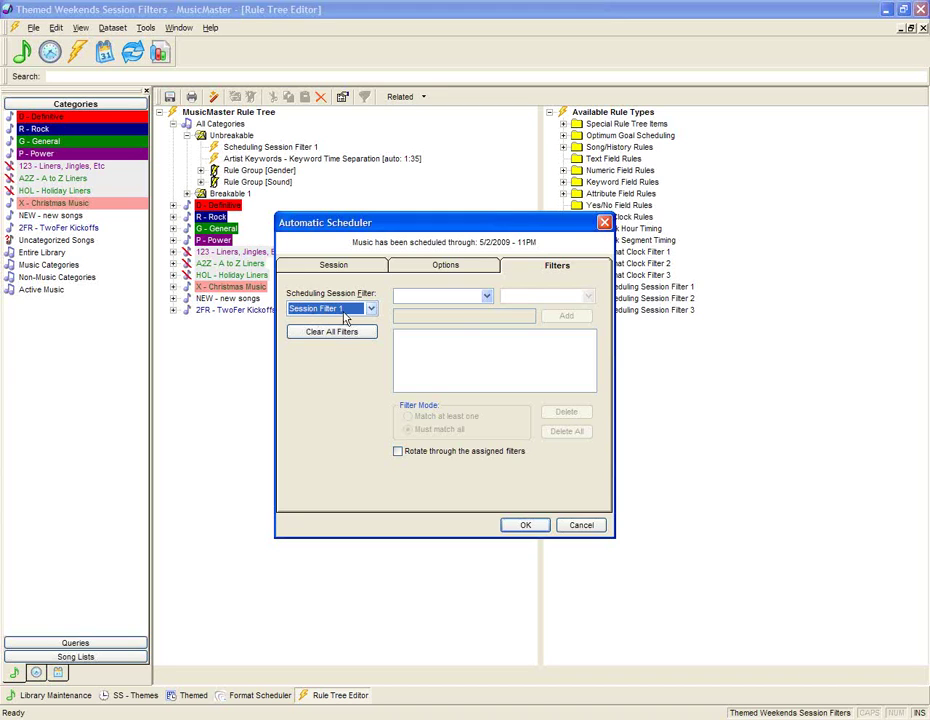
left_click(487, 298)
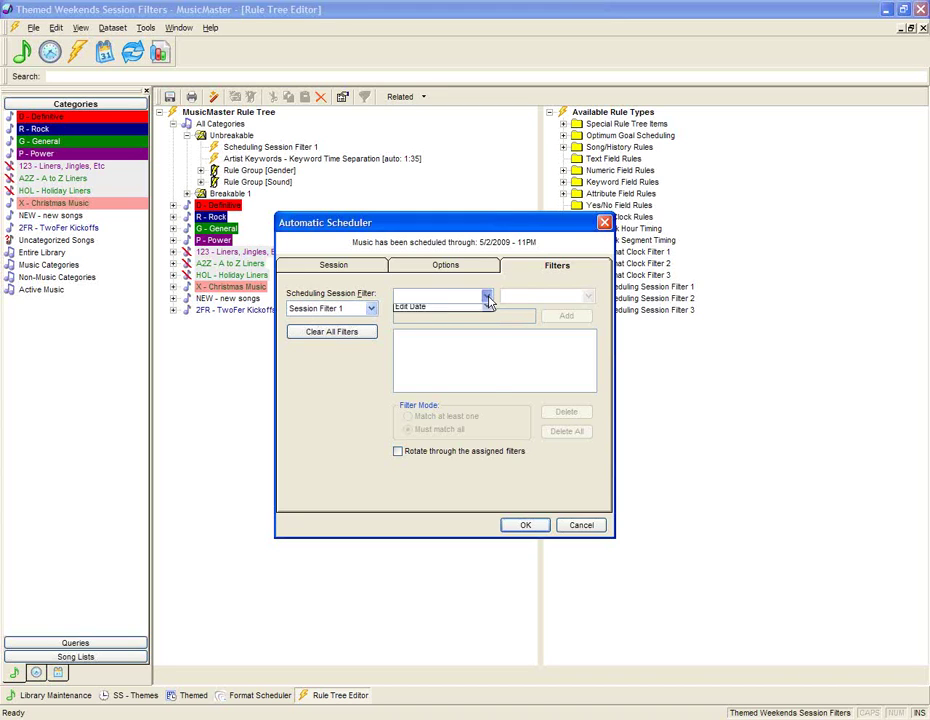
left_click_drag(490, 330, 490, 368)
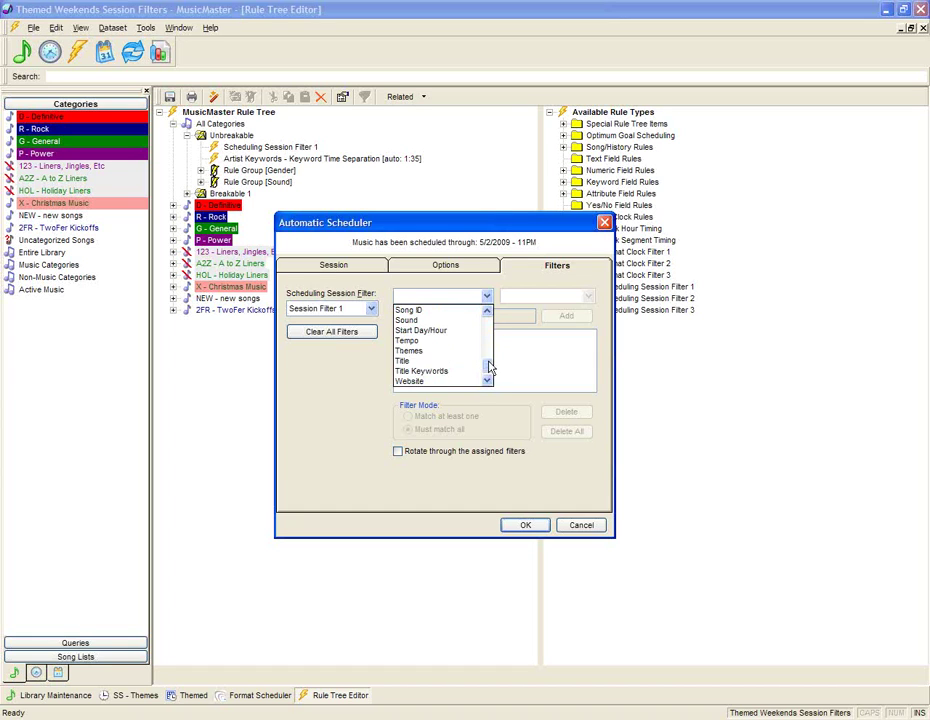
left_click(432, 353)
left_click(503, 319)
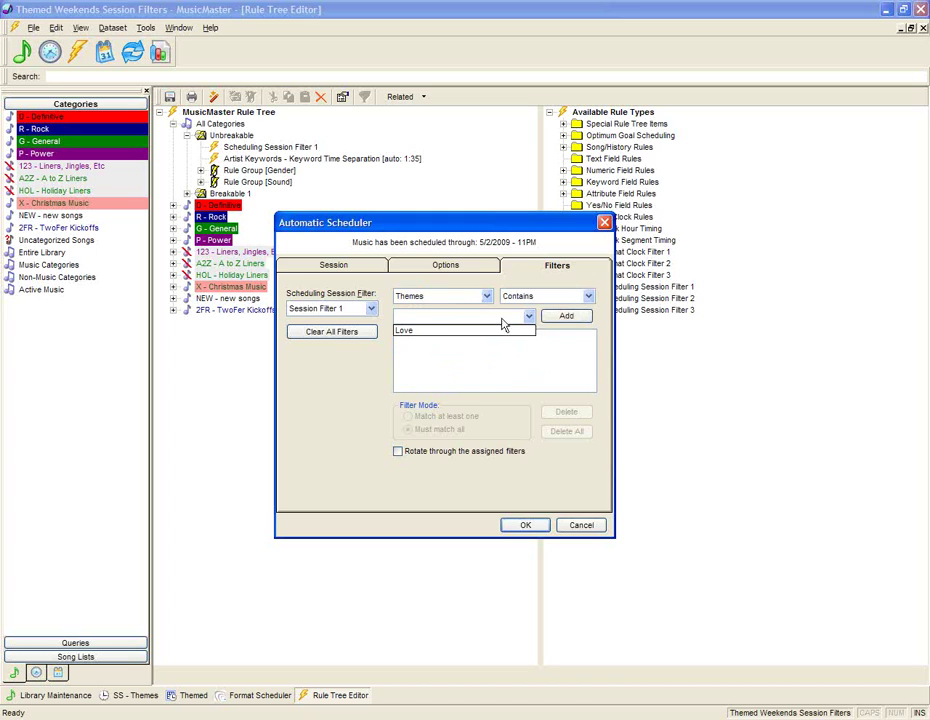
left_click(470, 331)
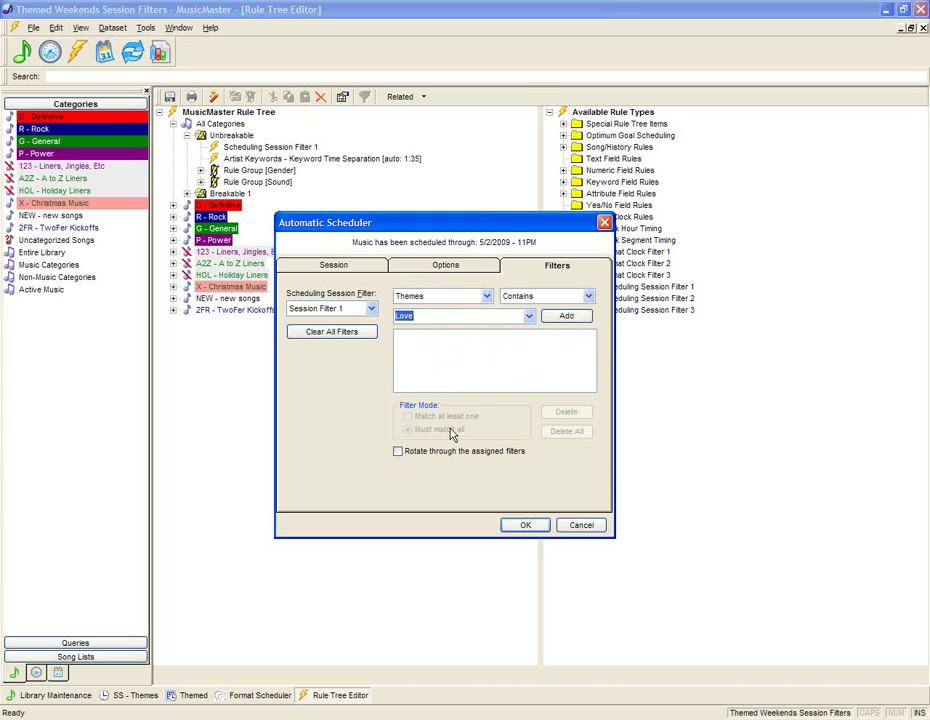
left_click(566, 316)
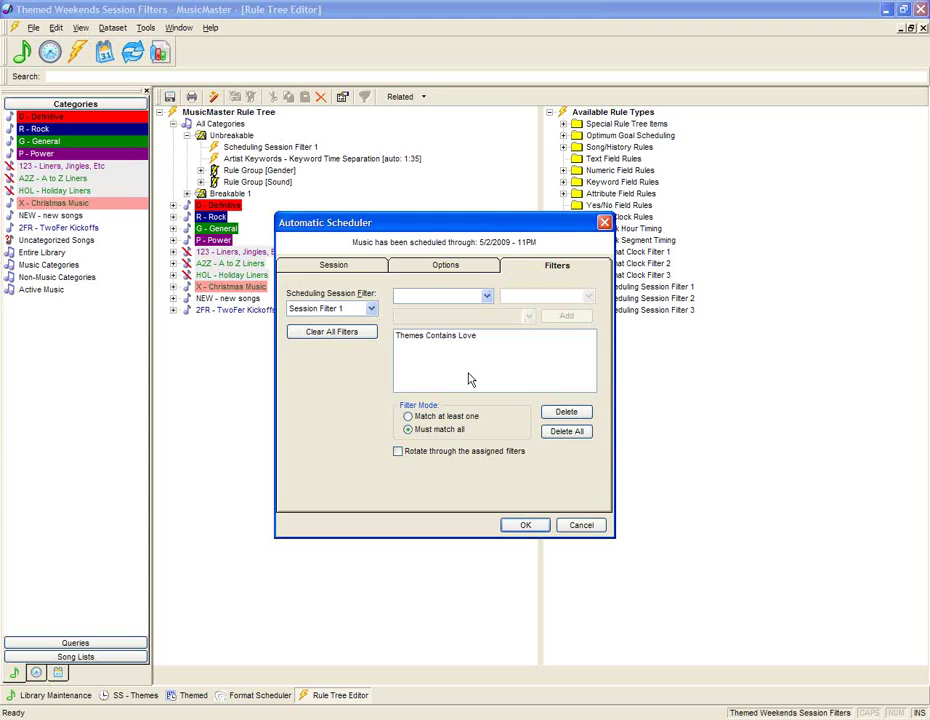
left_click(581, 526)
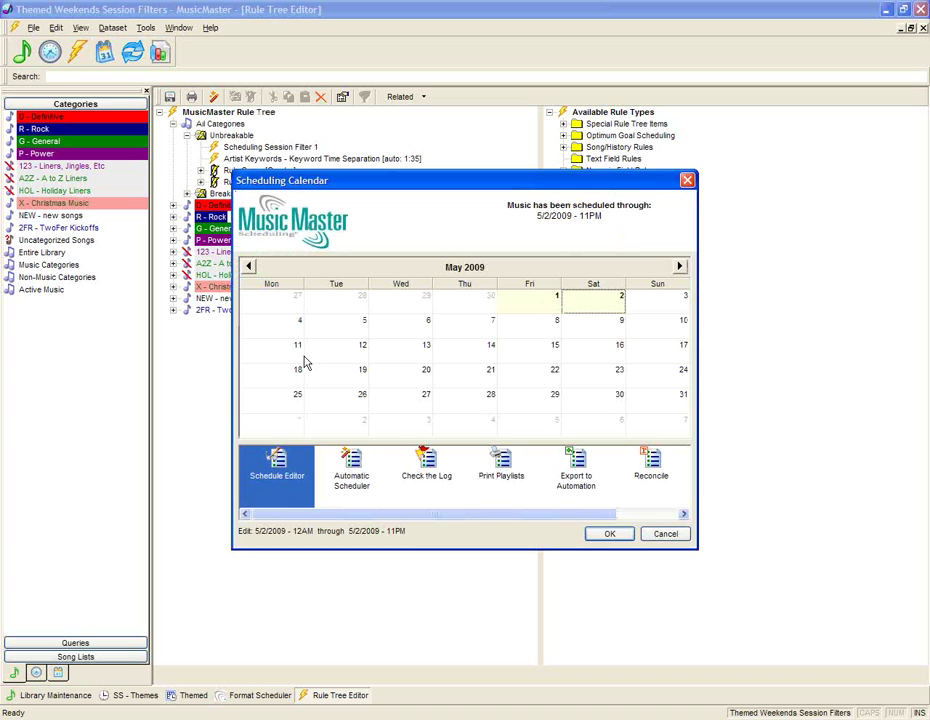
Open the Schedule Editor for May 2, 2009 and review the scheduled songs in the hours from 12AM through 3AM
left_click(256, 482)
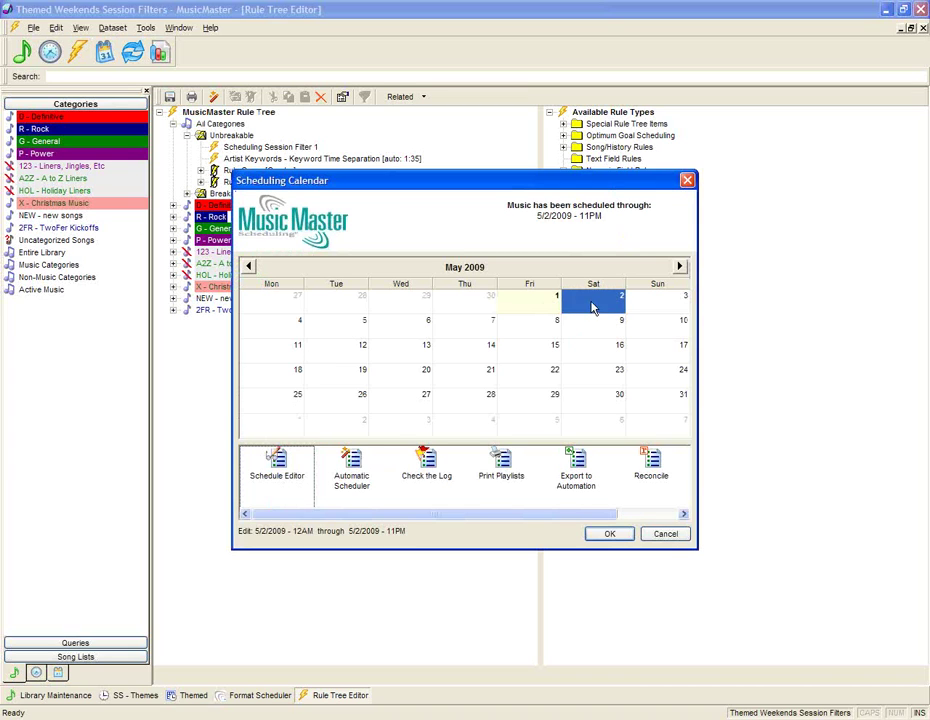
left_click(607, 534)
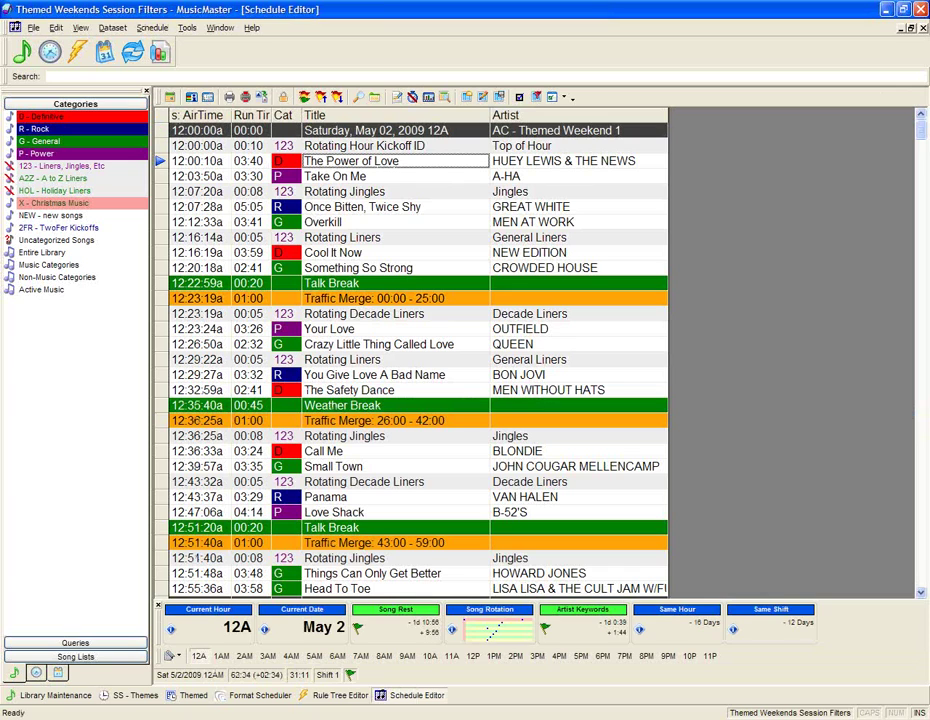
left_click(216, 656)
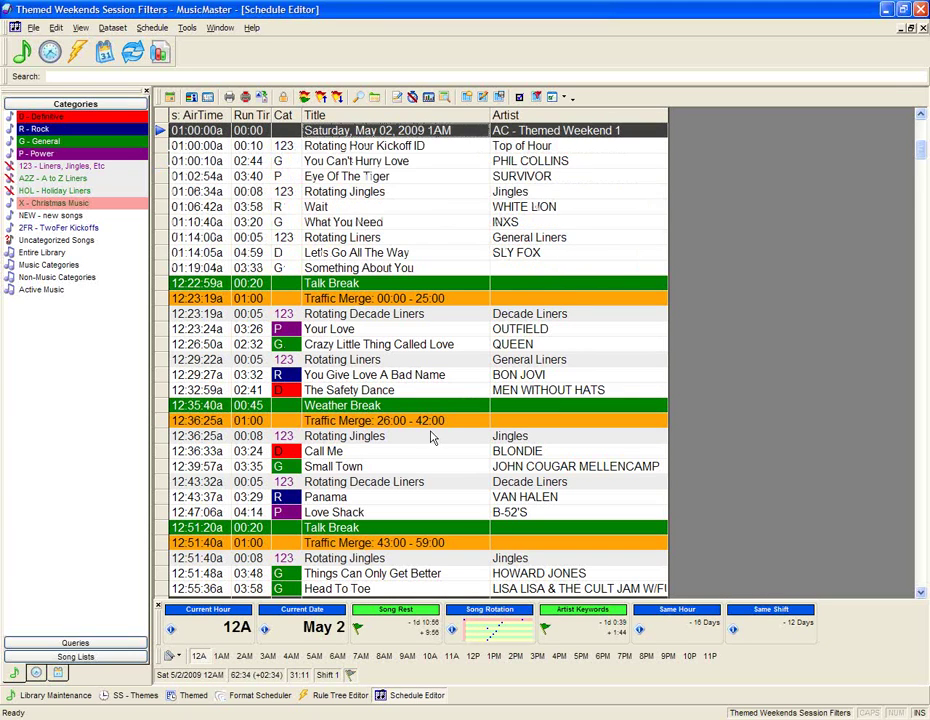
left_click(351, 165)
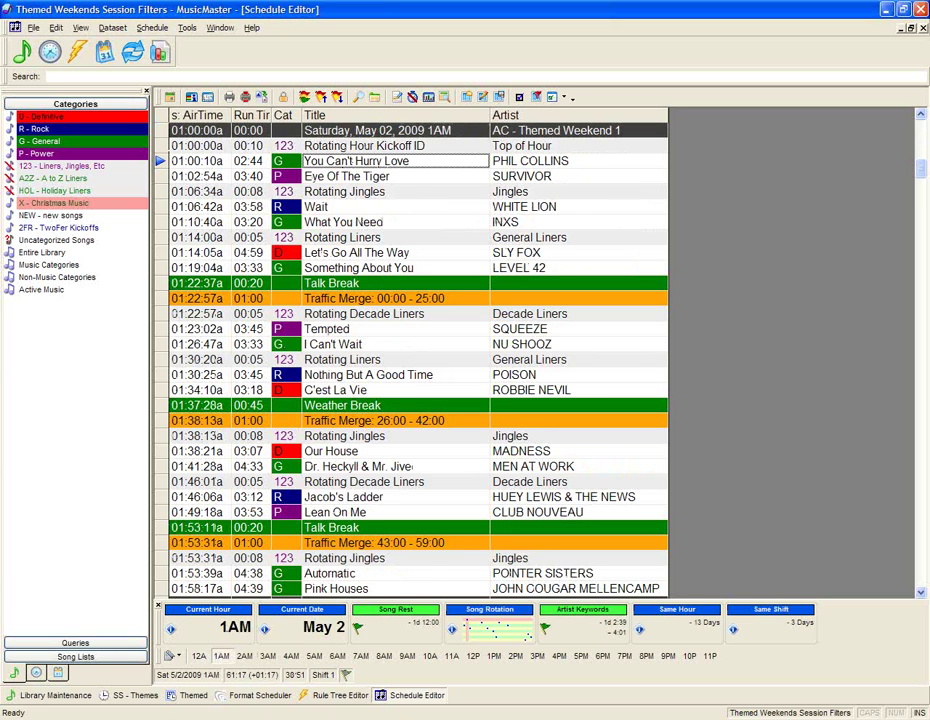
left_click(245, 657)
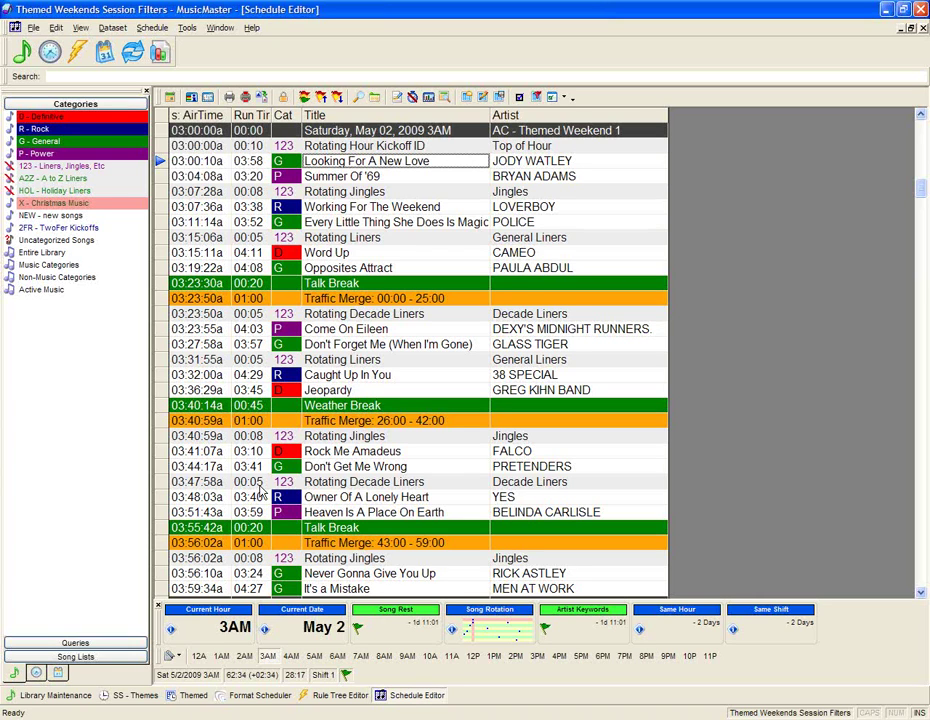
Choose the Themed Weekends Session Filters dataset in the Datafile Manager
key("Return")
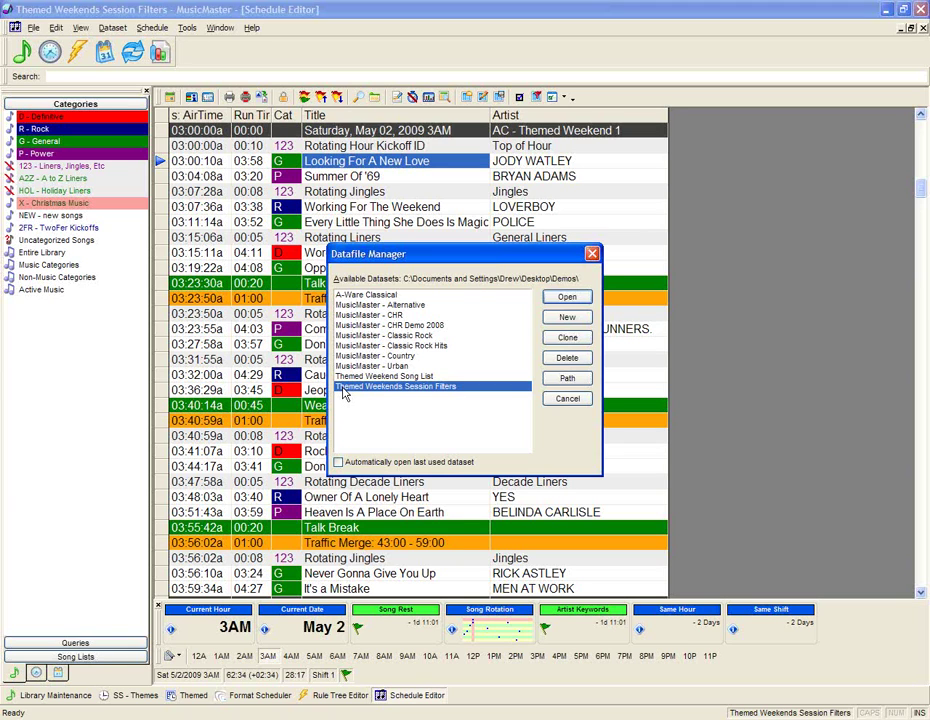
double_click(343, 390)
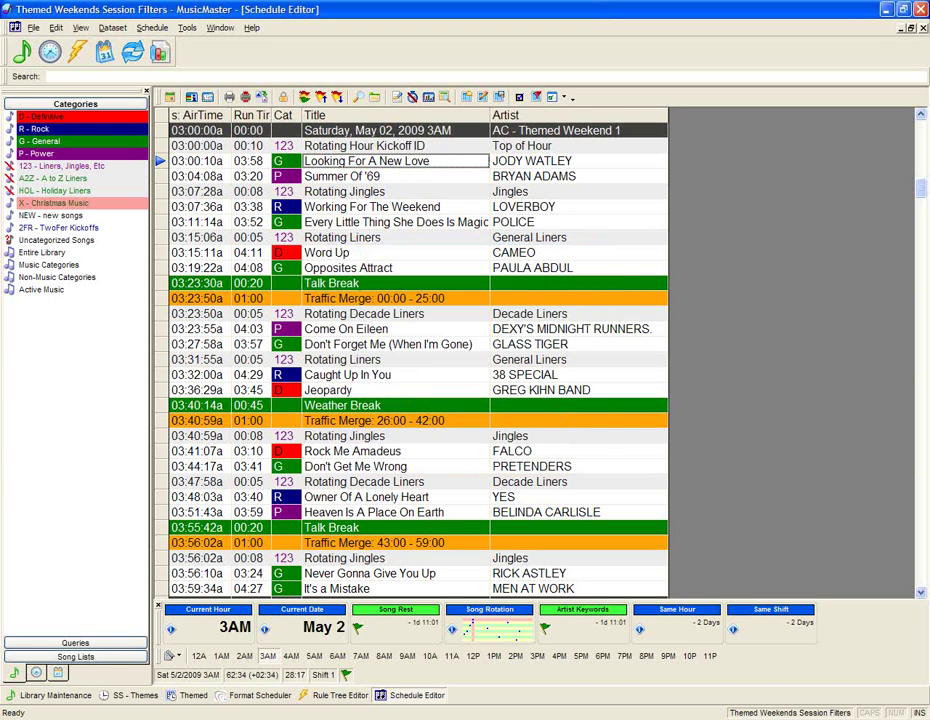
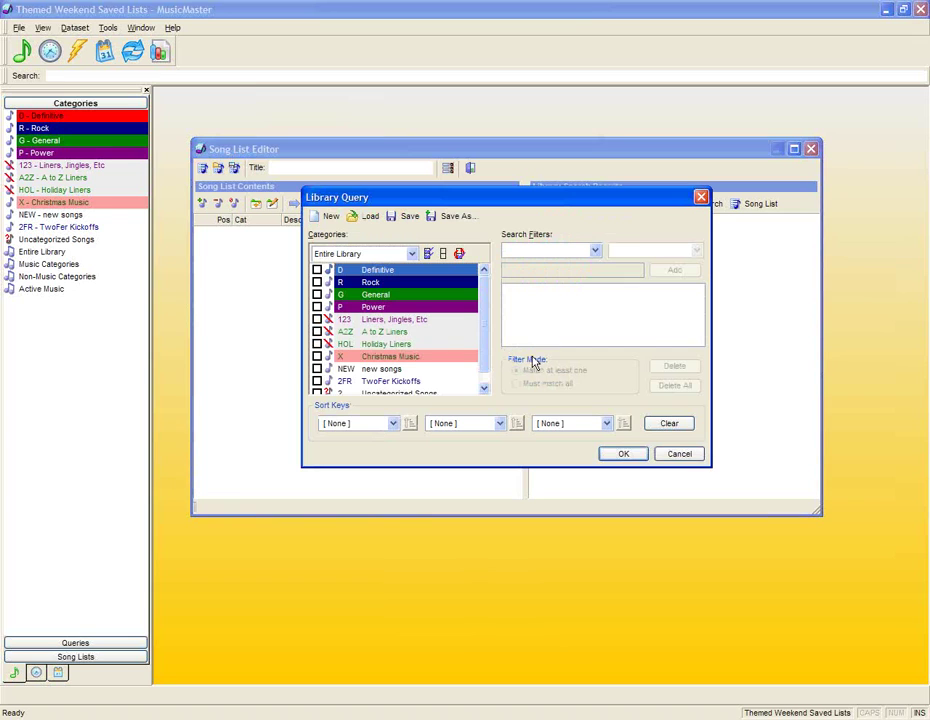
Run a library query for the song list on the Definitive, Rock, General and Power categories, sorted by Title
left_click(317, 271)
left_click(317, 283)
left_click(317, 295)
left_click(317, 307)
left_click(393, 425)
left_click_drag(397, 458, 395, 500)
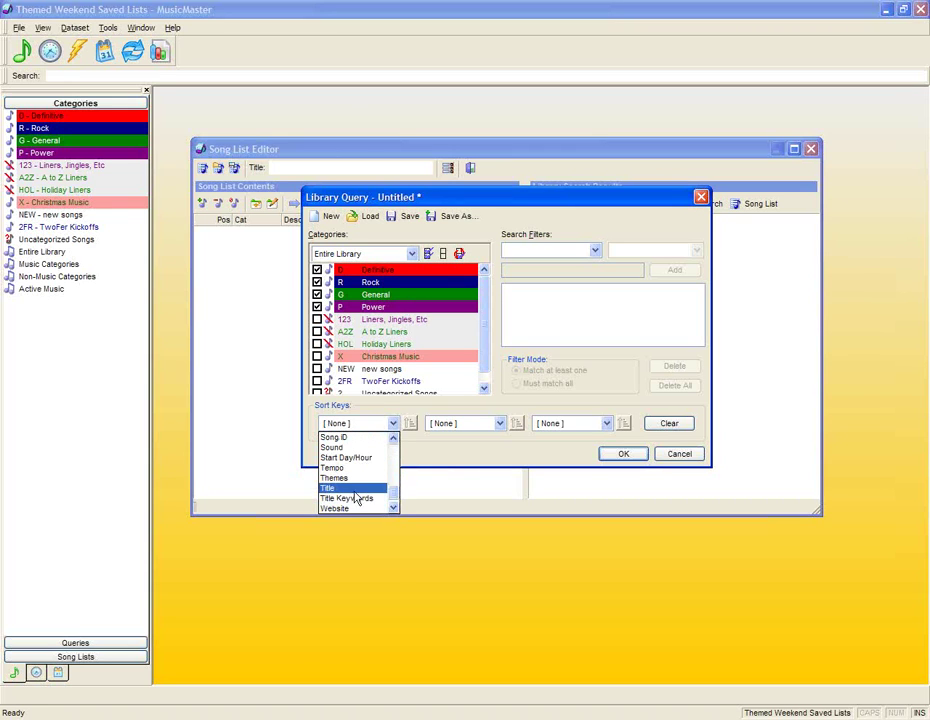
left_click(357, 489)
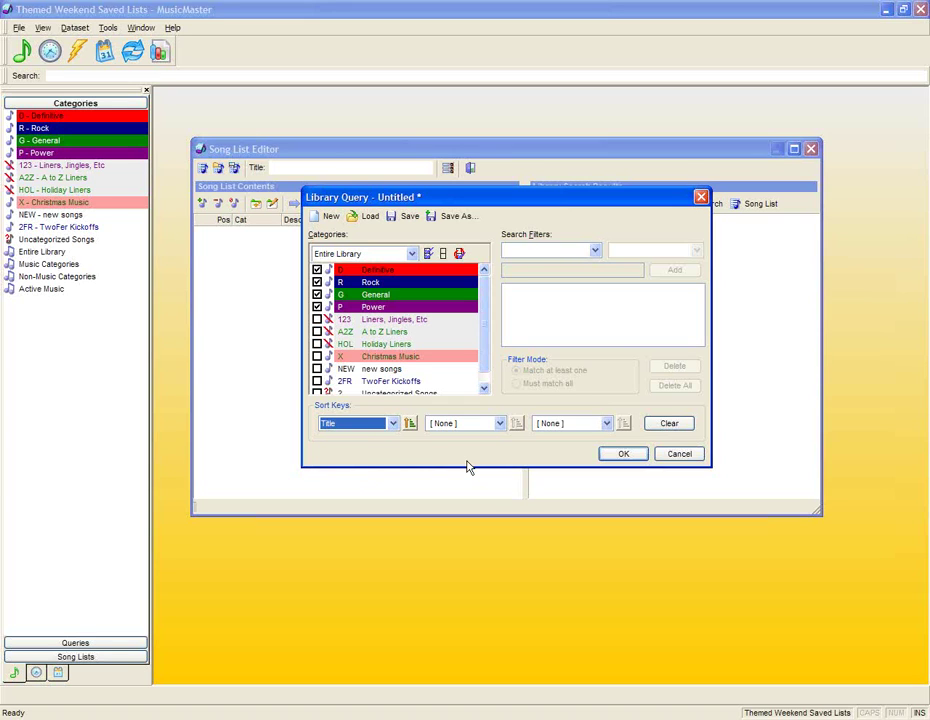
left_click(620, 458)
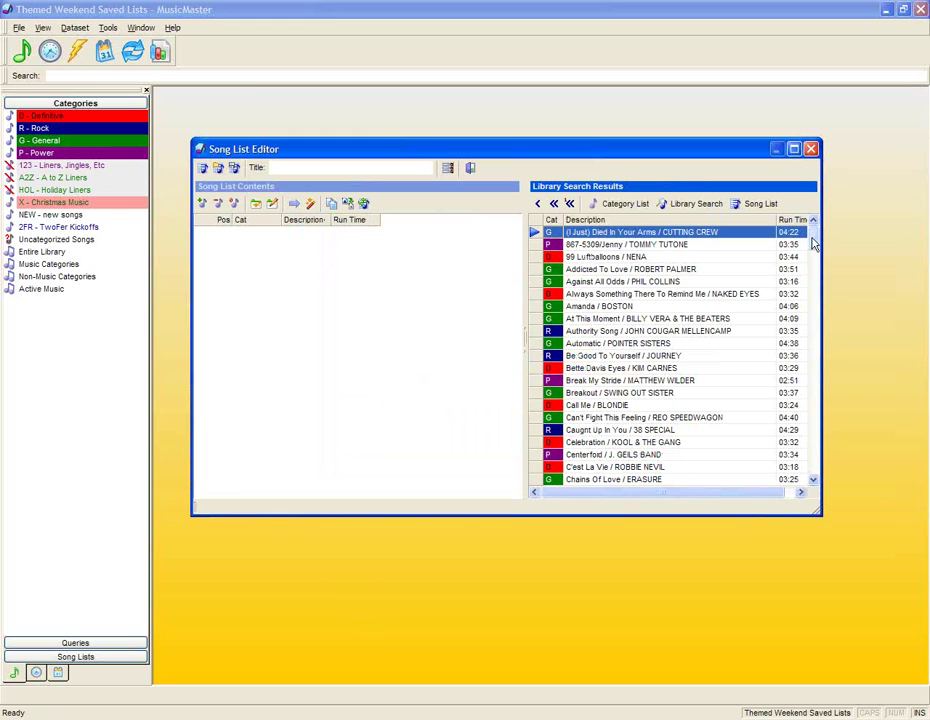
Add all of the library search results to the song list contents and look through the list from its first song
scroll(815, 245, "down", 1)
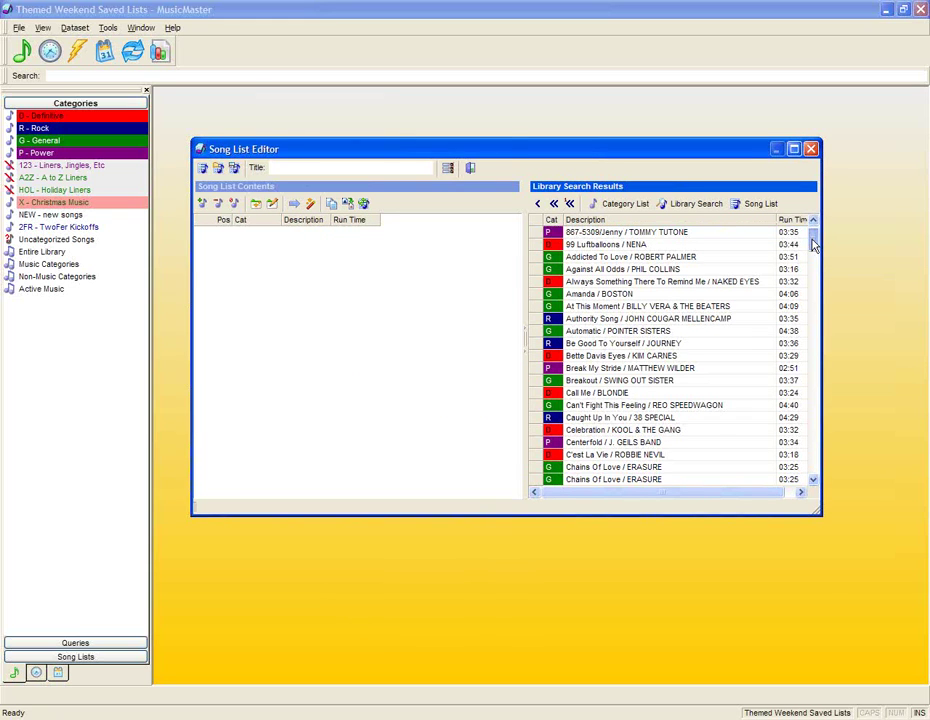
mouse_move(815, 245)
left_mouse_down()
mouse_move(815, 301)
mouse_move(813, 232)
left_mouse_up()
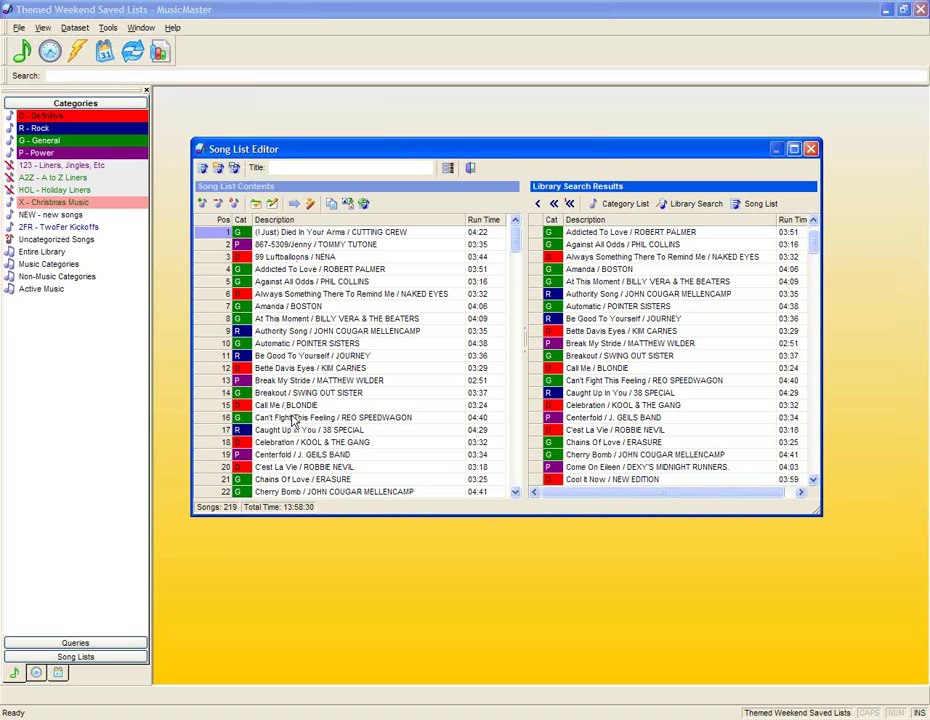
left_click(275, 232)
mouse_move(205, 232)
left_mouse_down()
mouse_move(208, 405)
mouse_move(197, 503)
mouse_move(208, 243)
mouse_move(220, 230)
left_mouse_up()
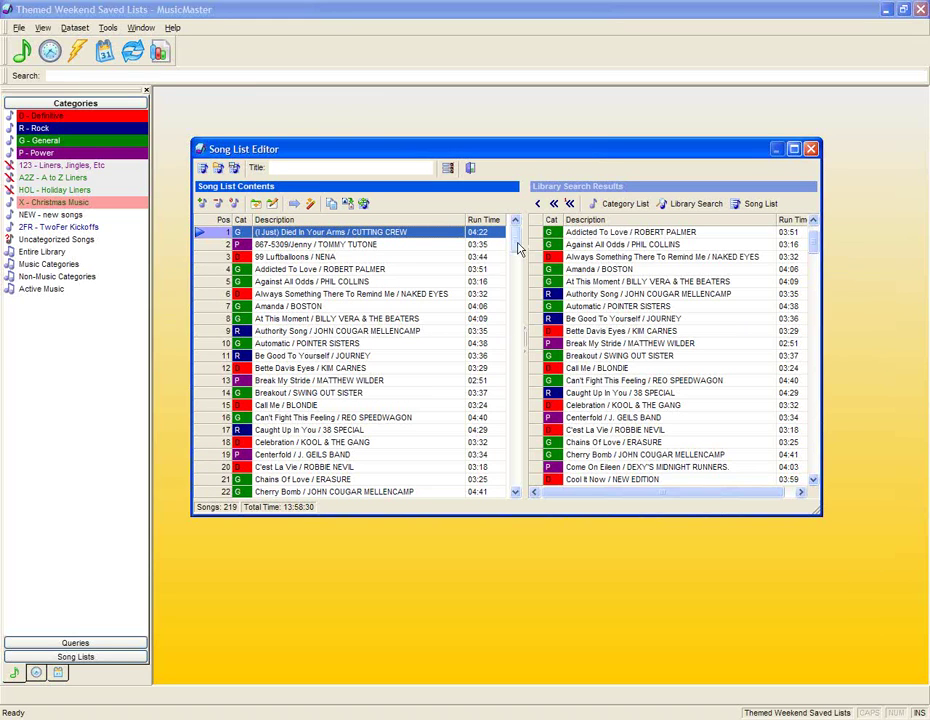
scroll(519, 249, "down", 1)
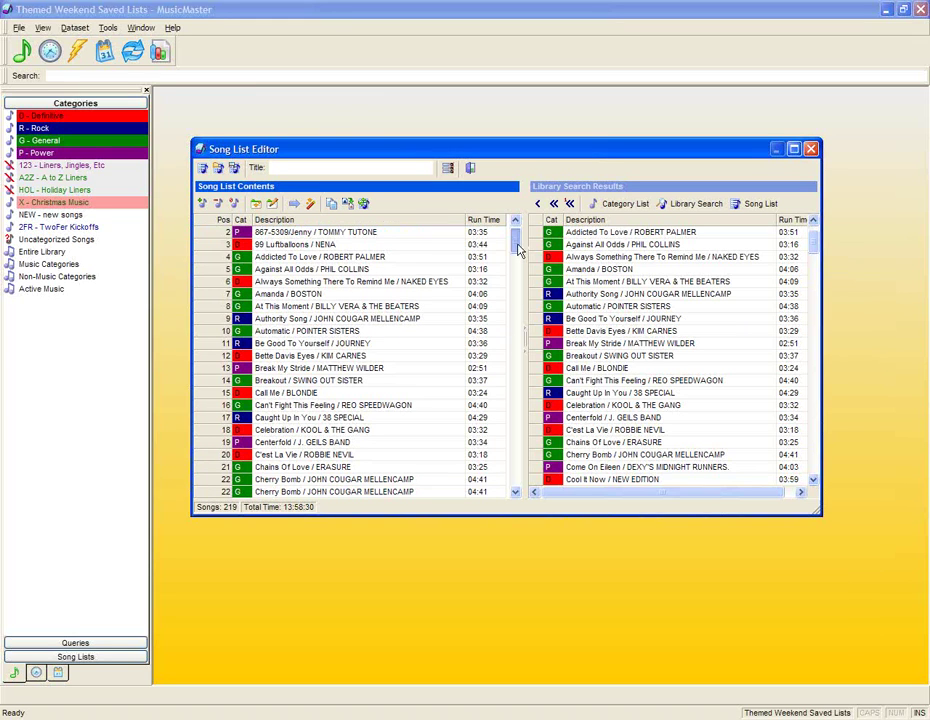
mouse_move(519, 249)
left_mouse_down()
mouse_move(519, 343)
mouse_move(516, 232)
left_mouse_up()
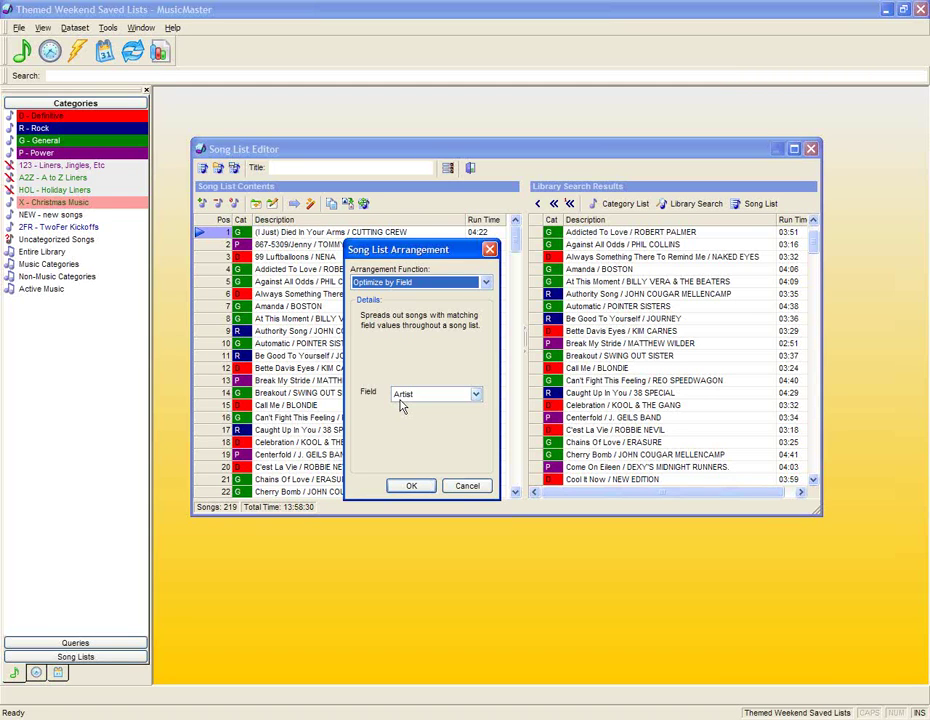
Examine the arrangement functions available for the song list and cancel without rearranging it
left_click(485, 283)
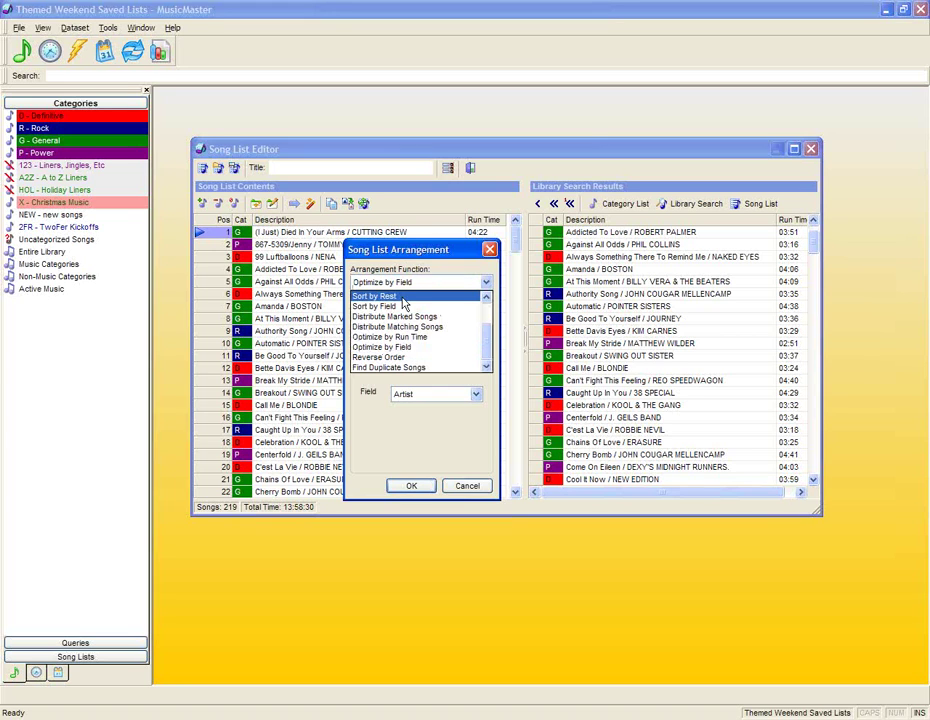
scroll(490, 352, "up", 3)
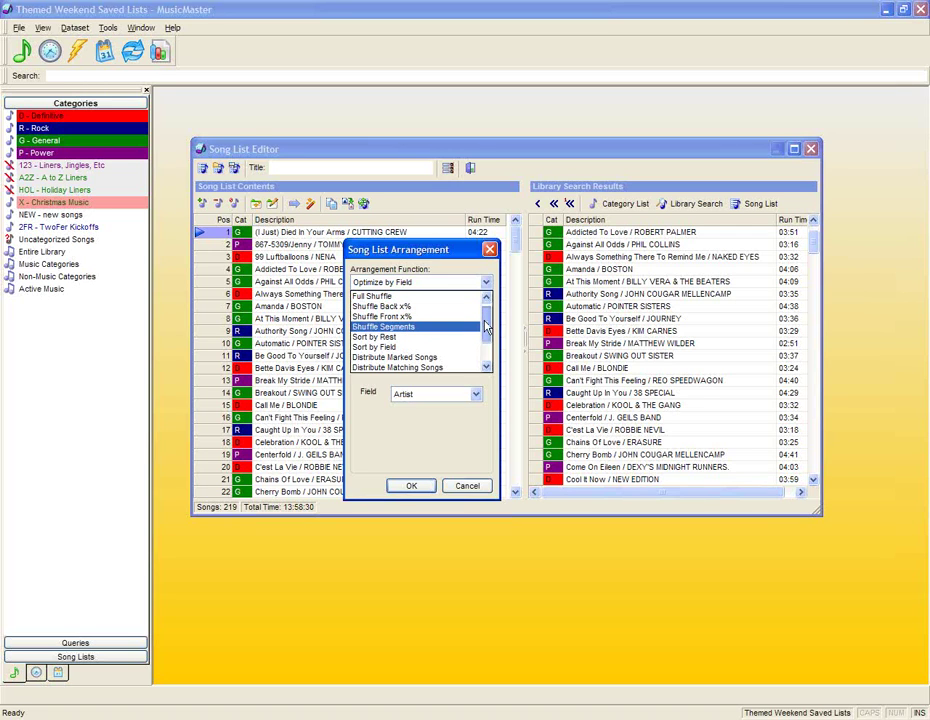
scroll(487, 328, "down", 1)
scroll(487, 328, "up", 1)
left_click(464, 488)
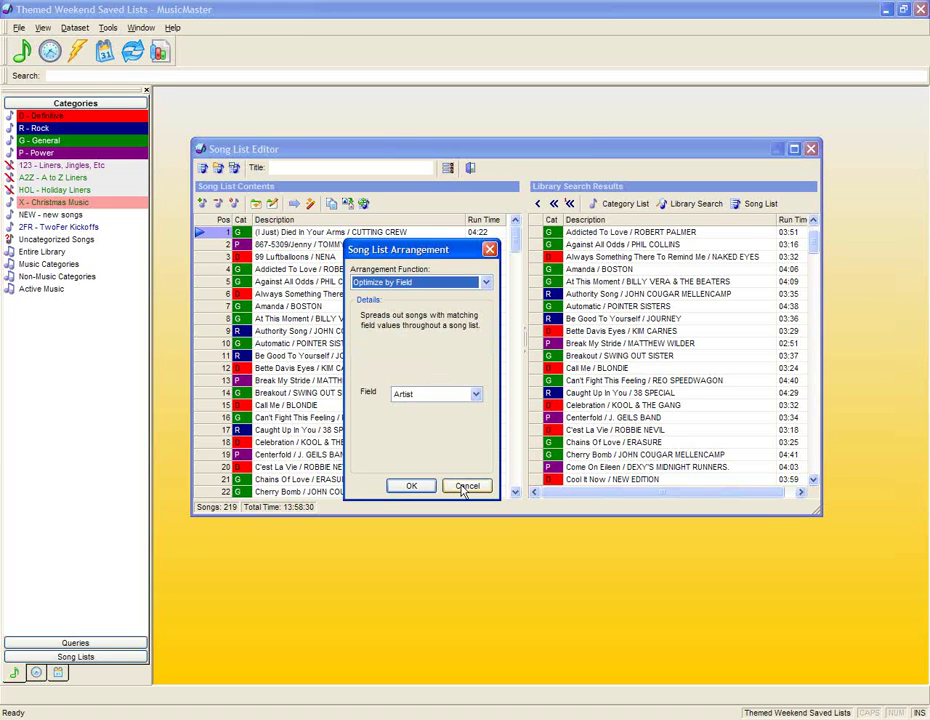
left_click(466, 488)
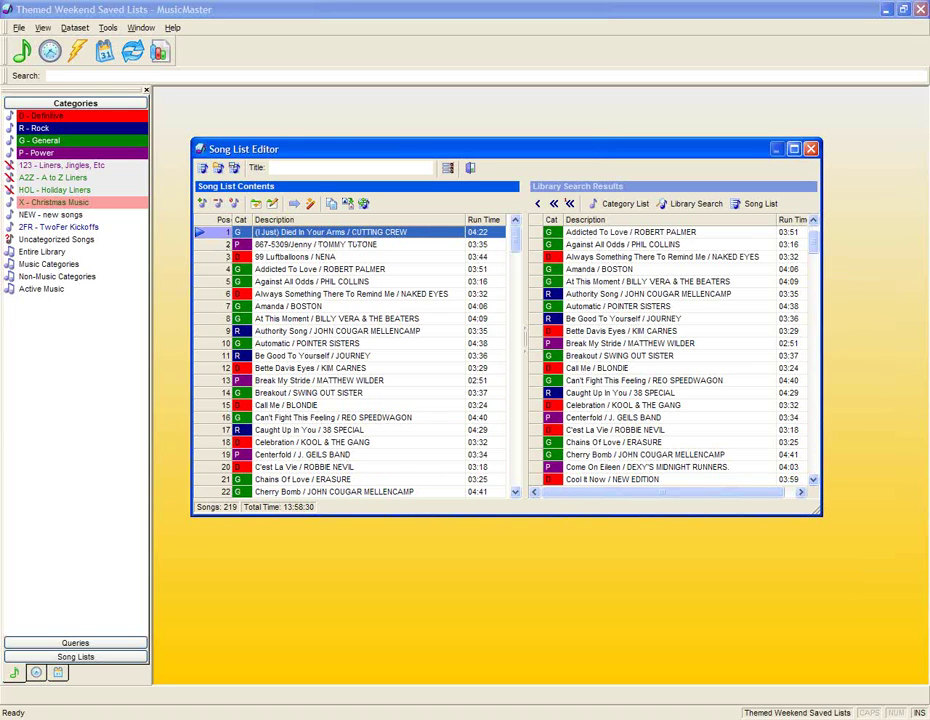
Remove the first song, (I Just) Died In Your Arms, from the song list and return to the first remaining song
left_click(218, 204)
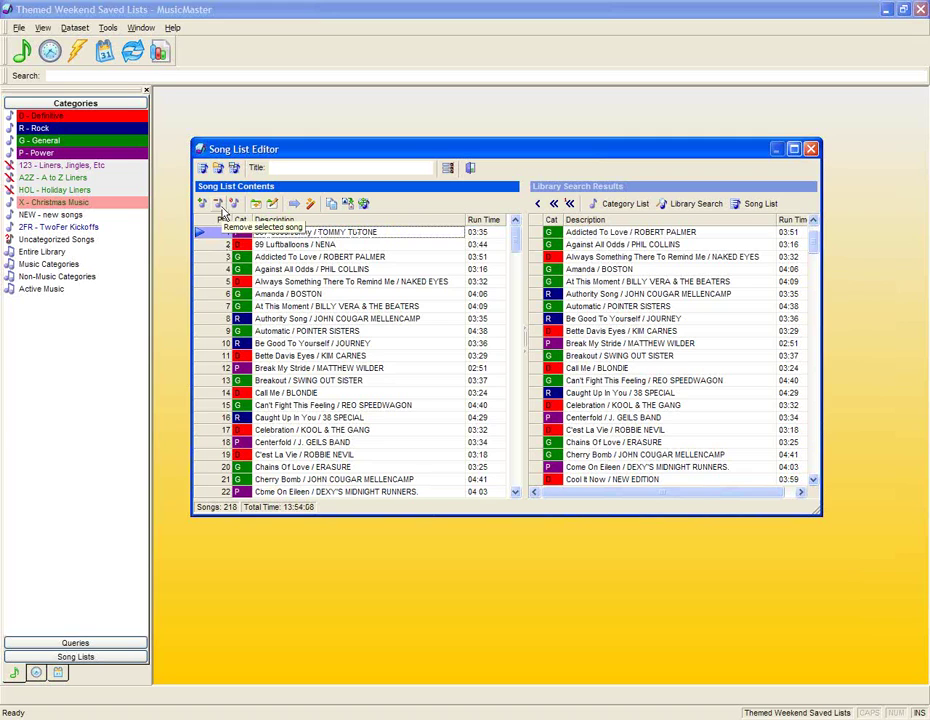
left_click(270, 246)
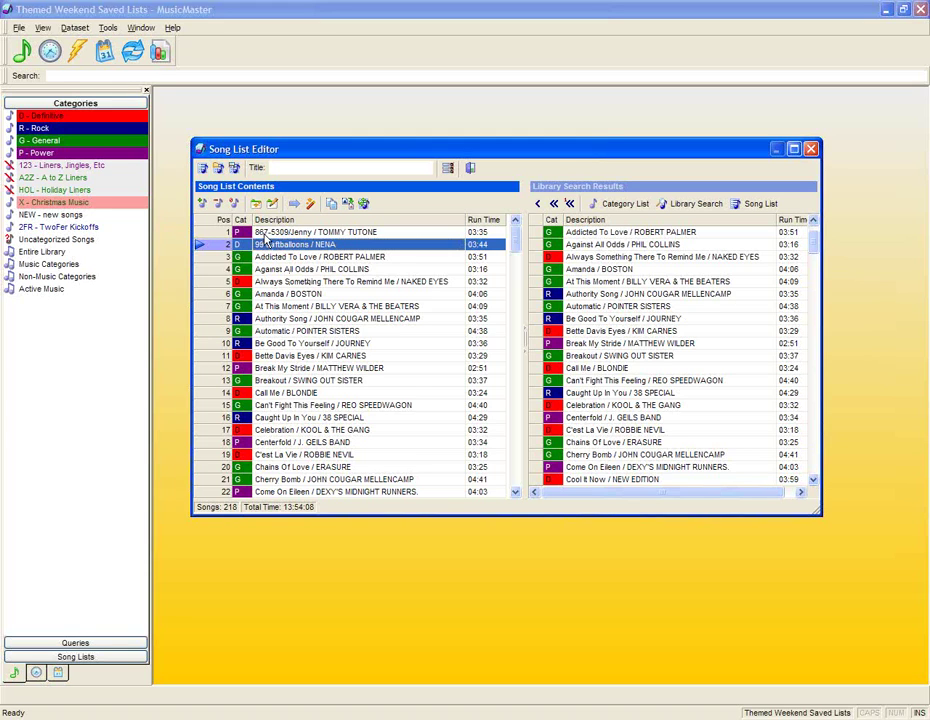
key("Up")
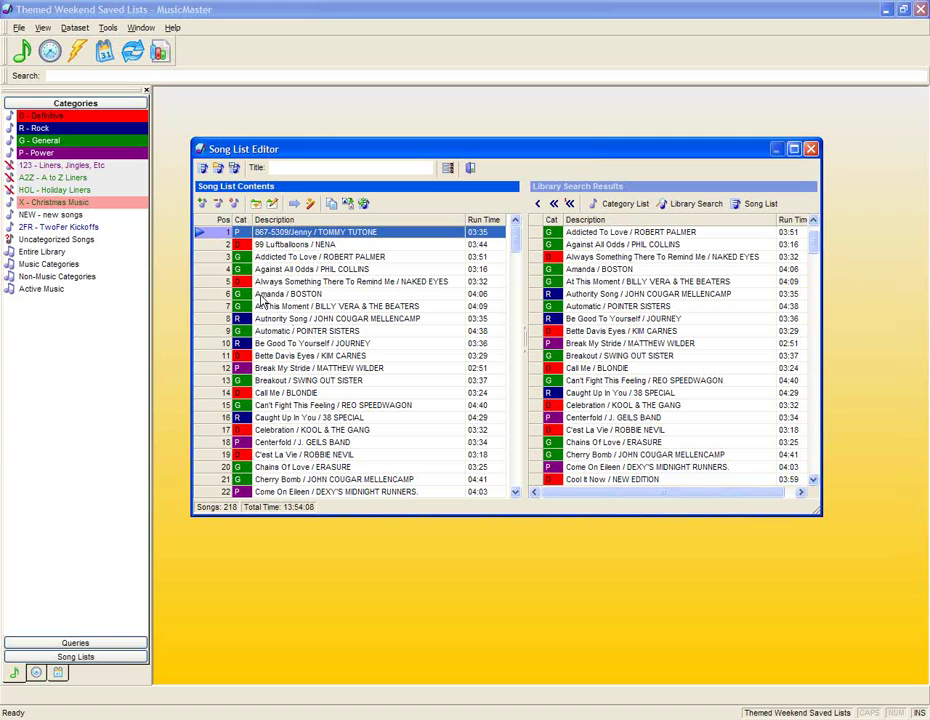
Save the song list under the name A-Z List, overwriting the existing saved list
left_click(234, 169)
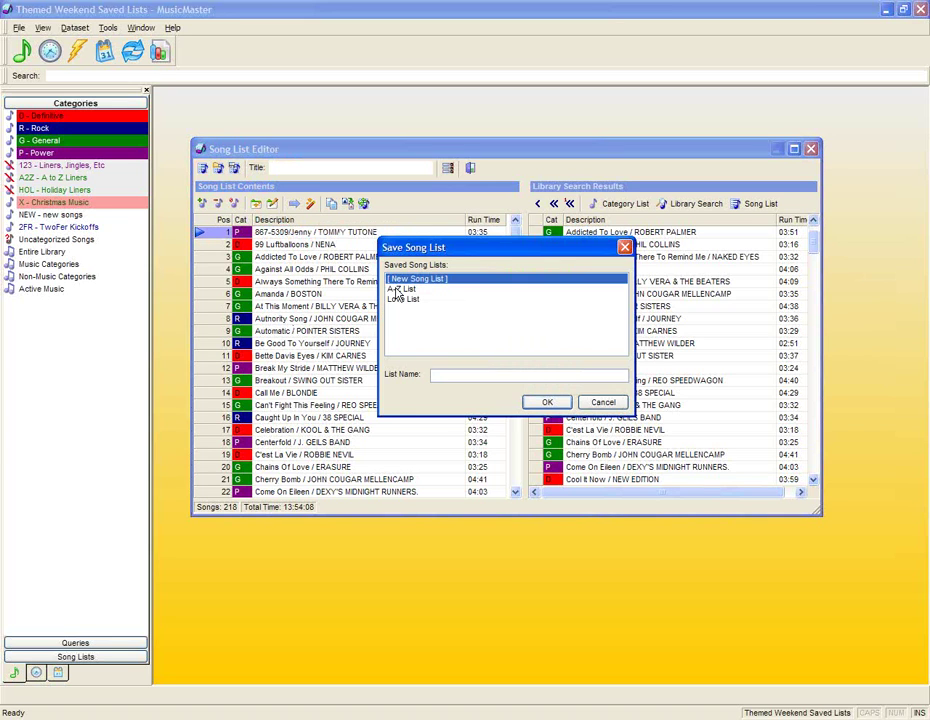
left_click(400, 289)
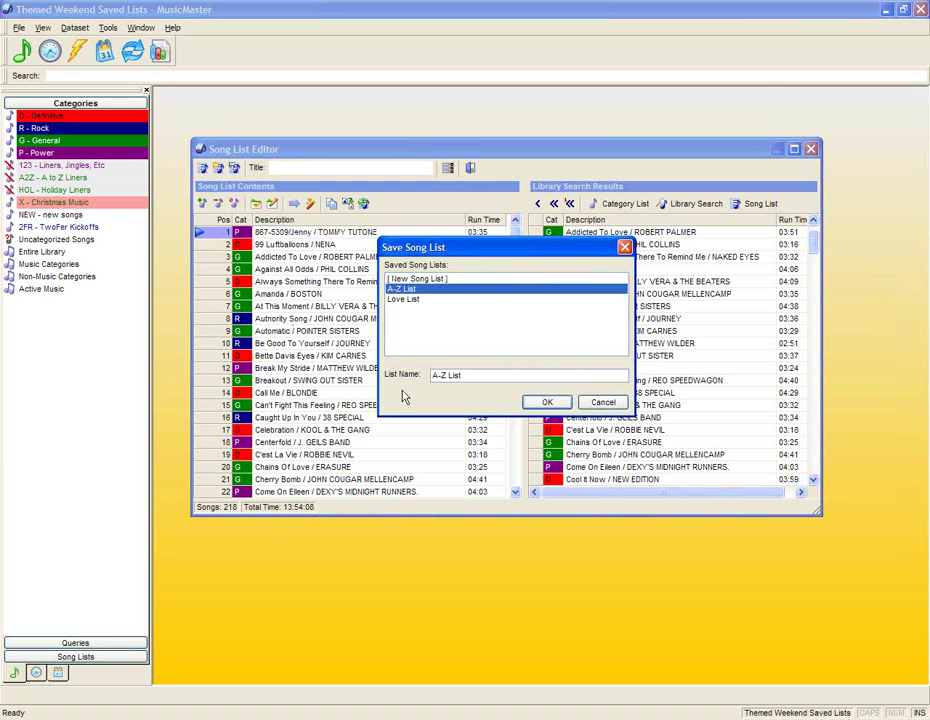
left_click(540, 404)
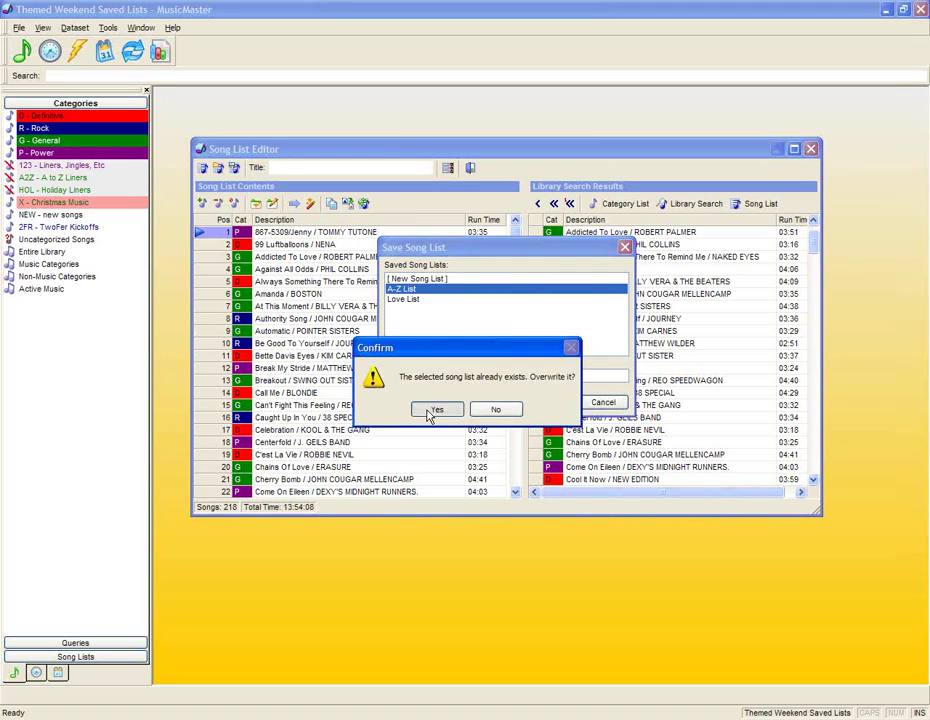
left_click(432, 350)
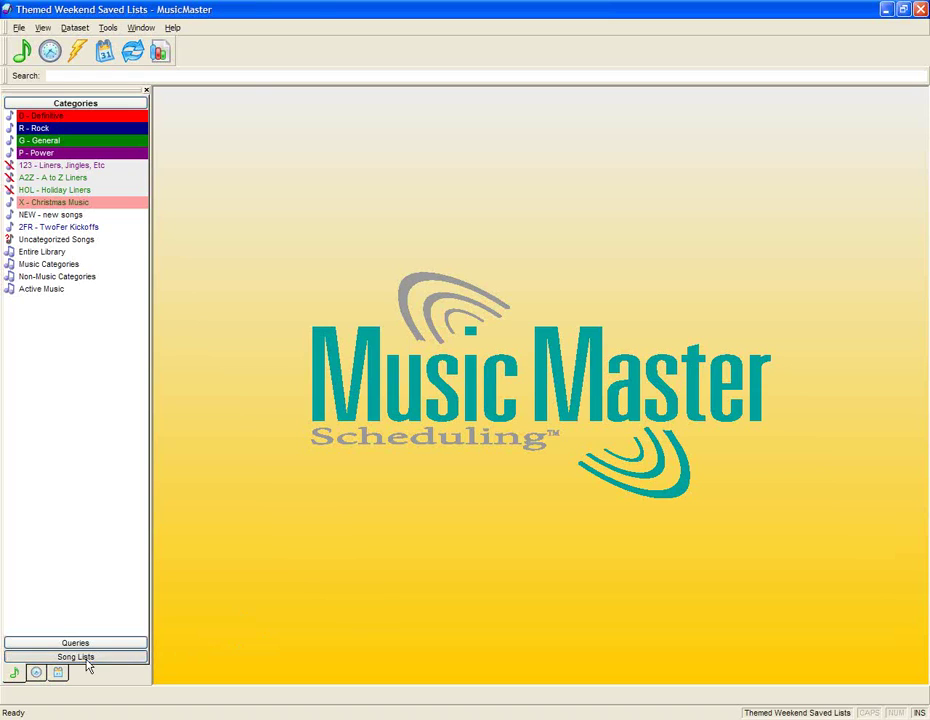
View the saved A-Z List in Library Maintenance and return to the category list
left_click(88, 667)
left_click(29, 158)
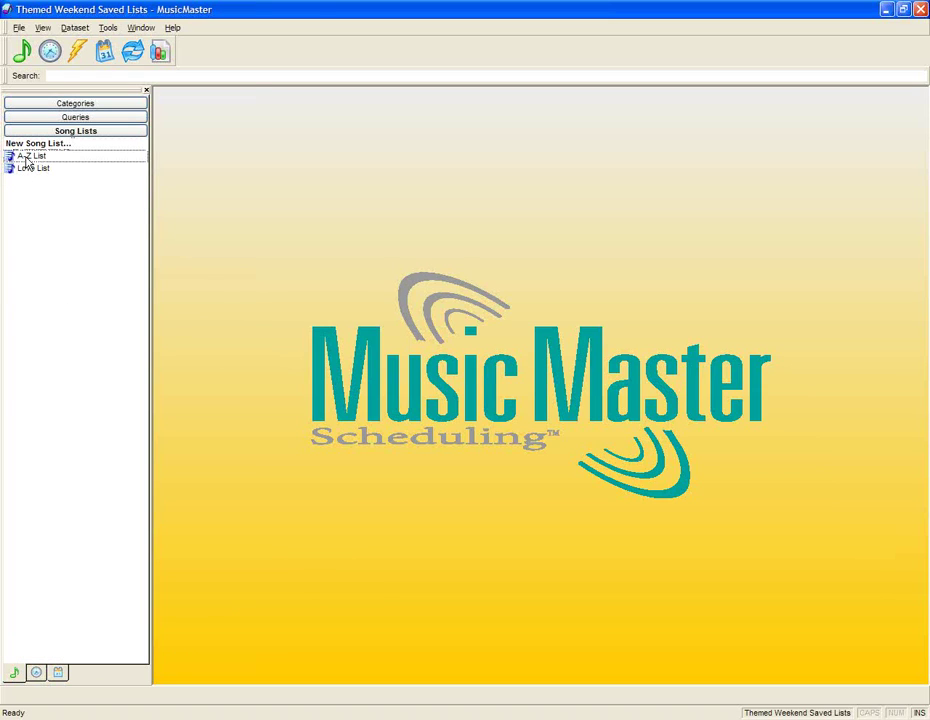
double_click(30, 160)
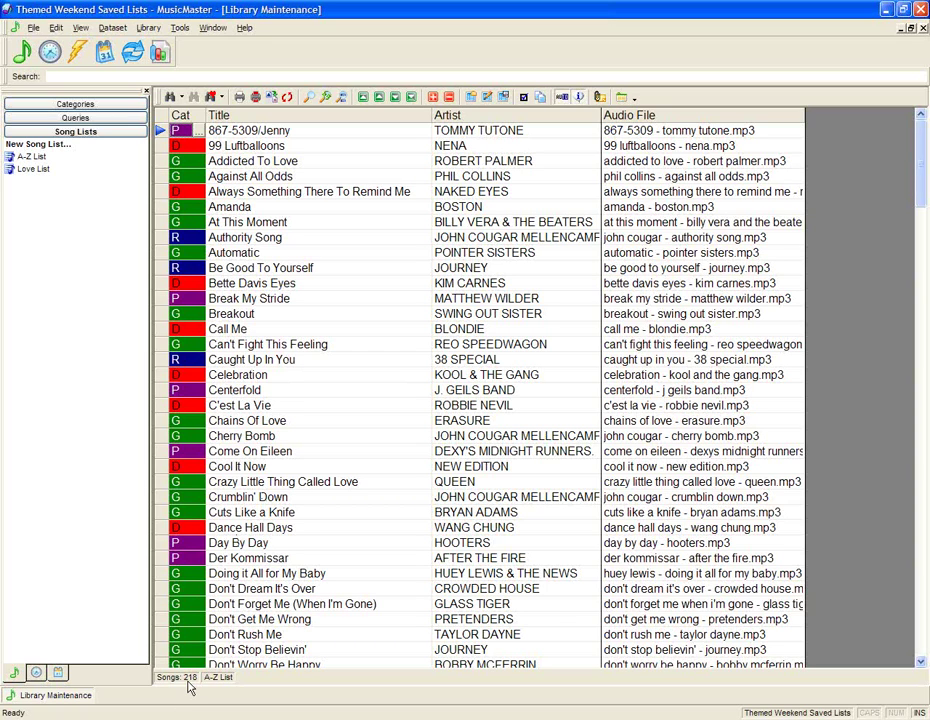
left_click(27, 157)
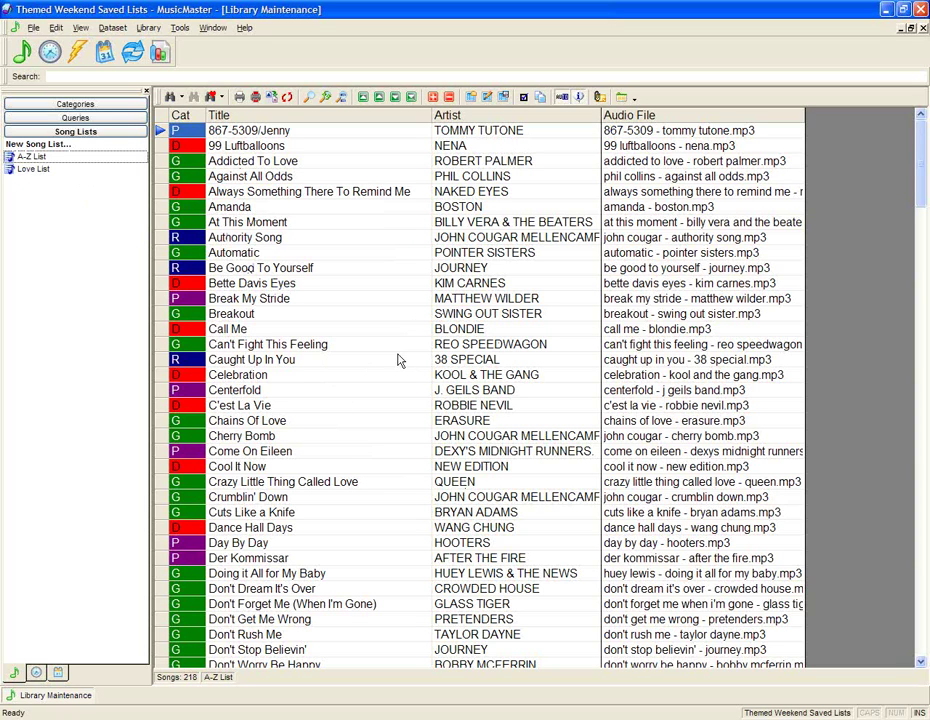
left_click(47, 106)
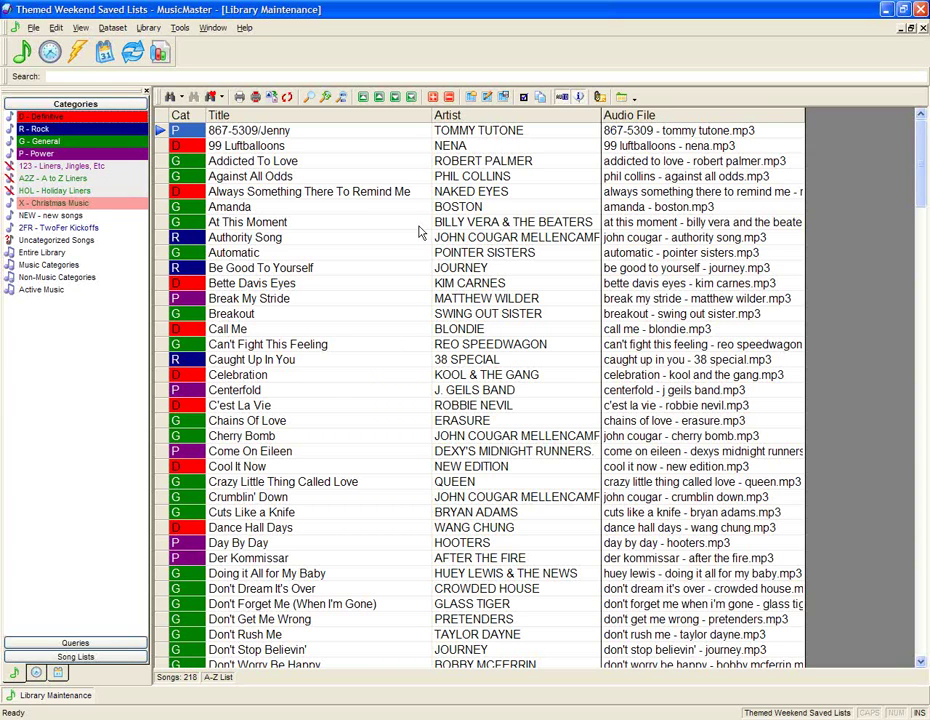
Create a new format clock with ID ZZ and the description Saved List Two
key("F7")
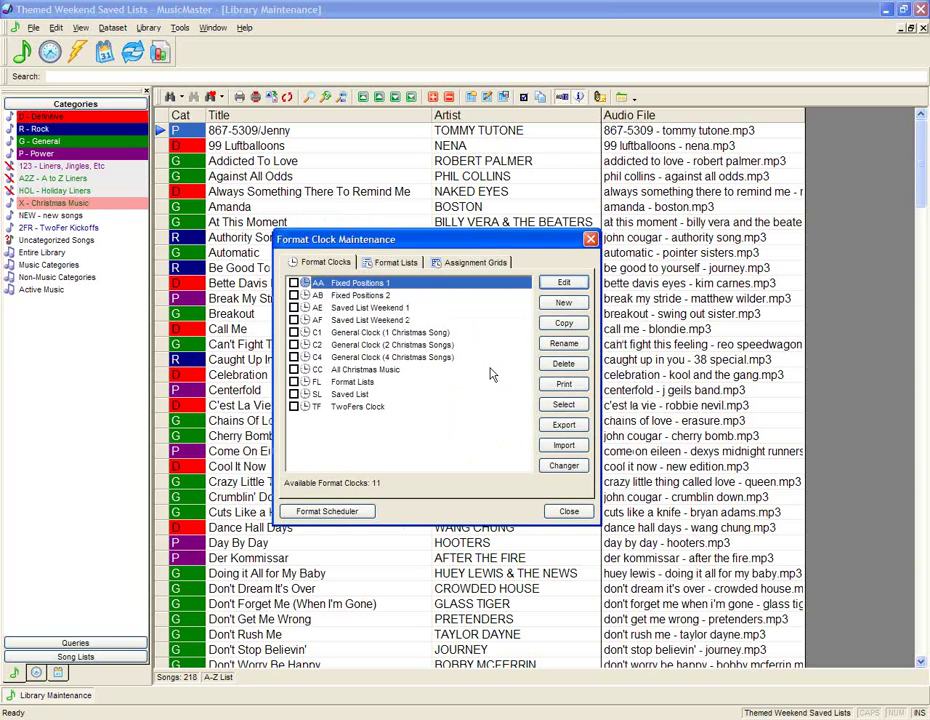
left_click(549, 306)
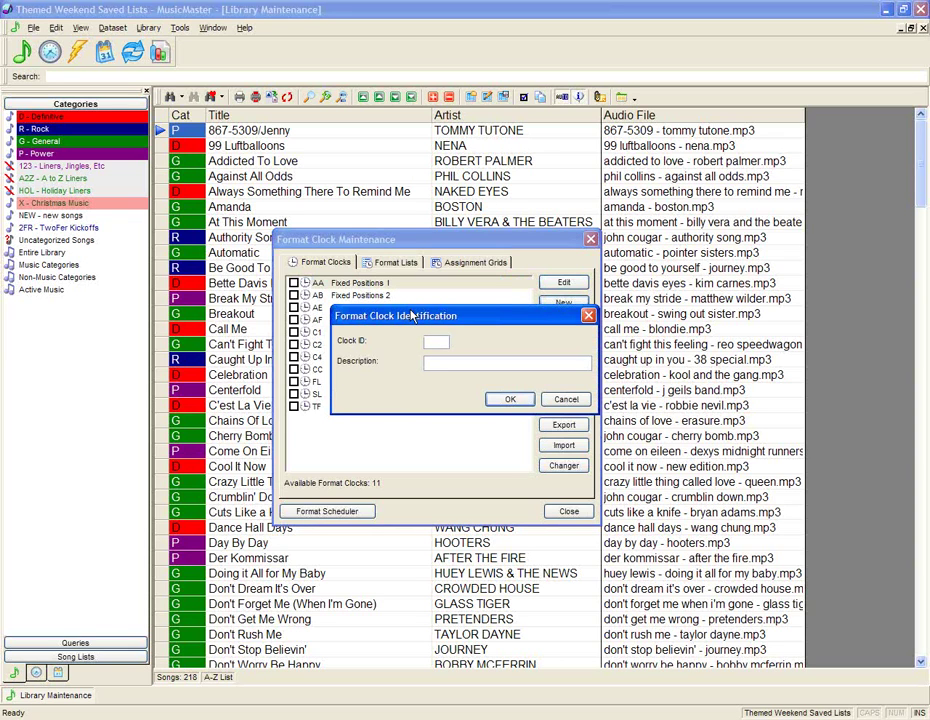
left_click_drag(411, 315, 410, 341)
type("ZZ")
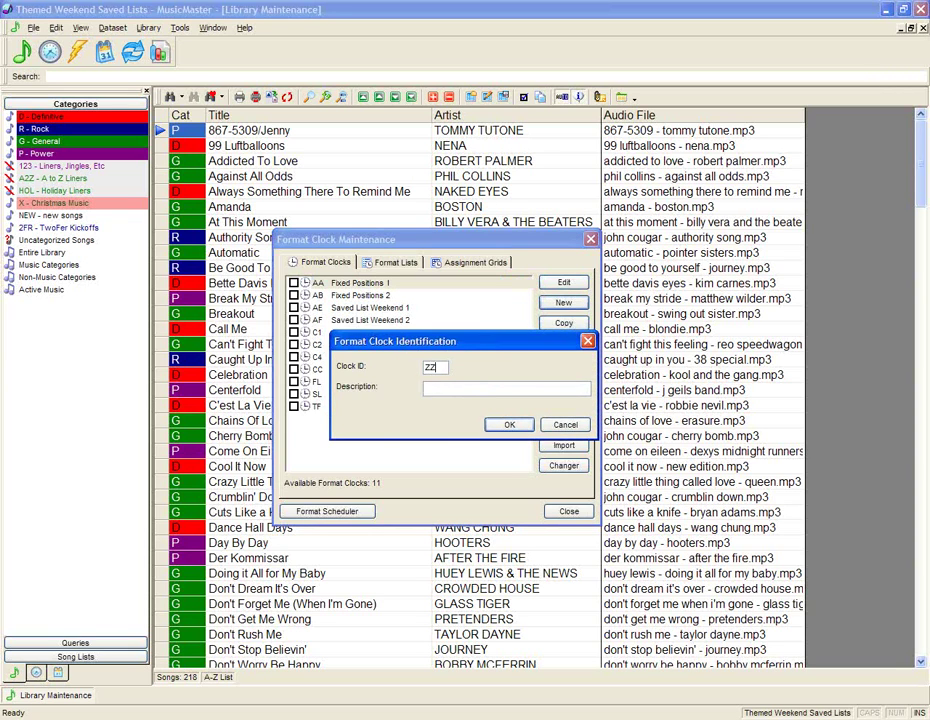
key("Tab")
type("Saved List Two")
left_click(505, 426)
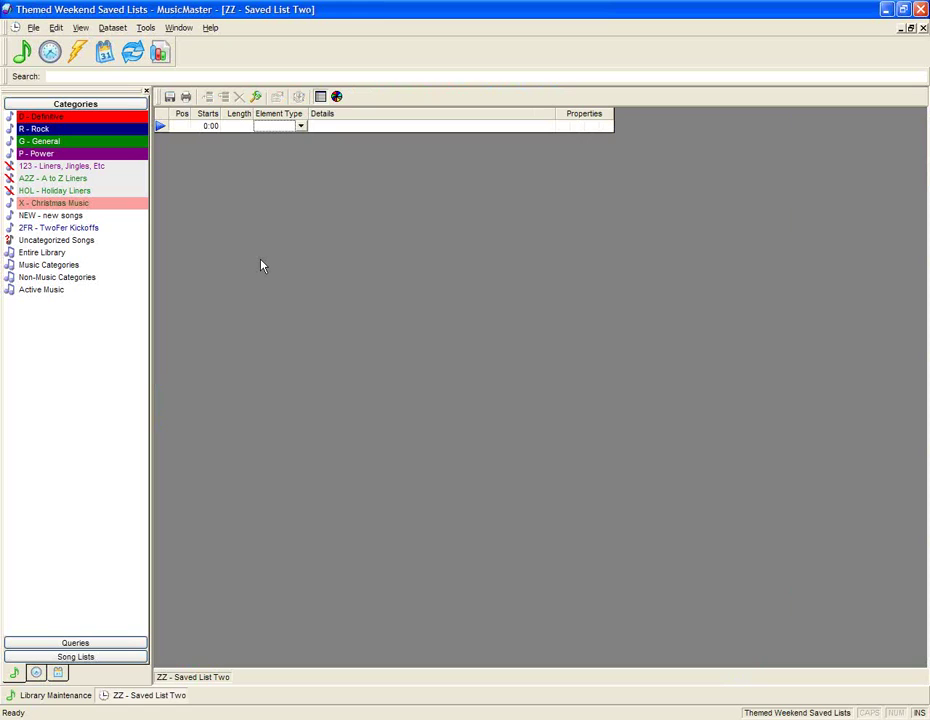
Add a Saved List element to the clock that uses the session list and imports the next song
left_click(301, 127)
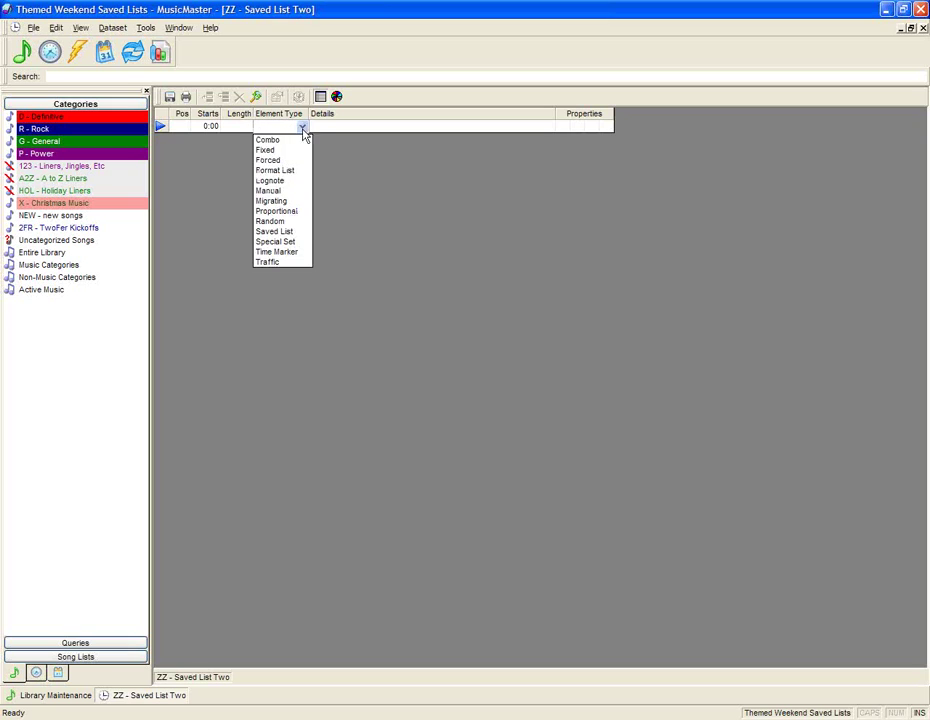
left_click(278, 233)
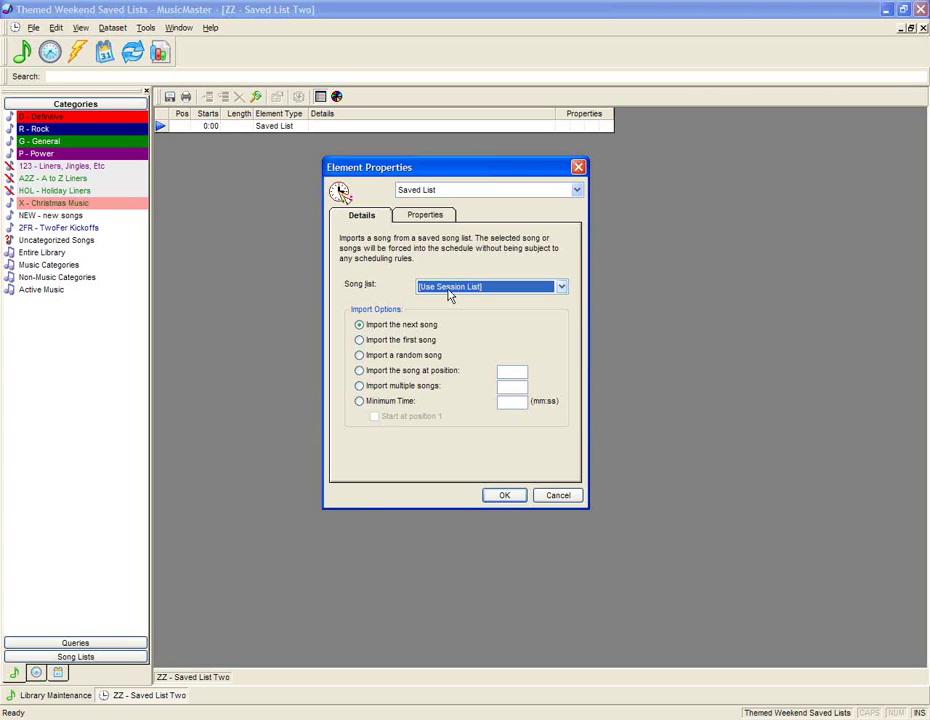
left_click(562, 288)
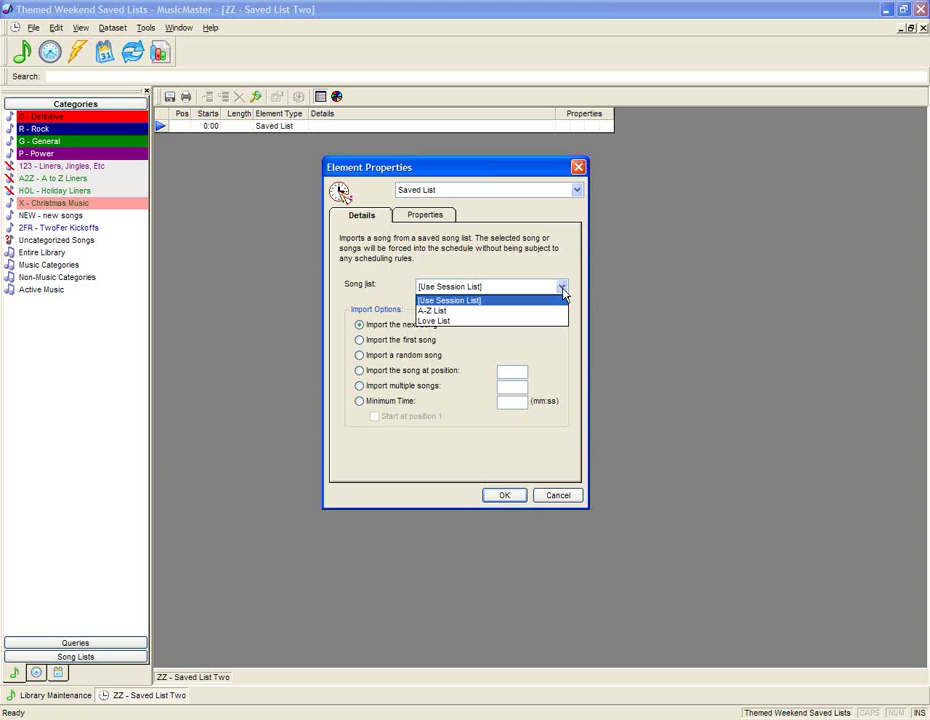
left_click(446, 289)
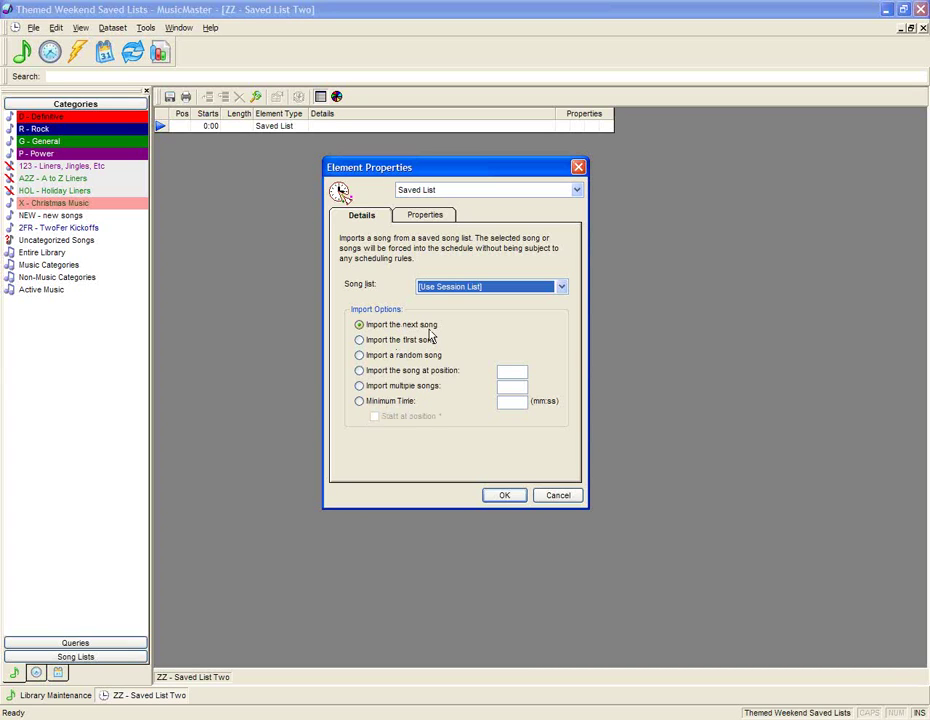
left_click(503, 497)
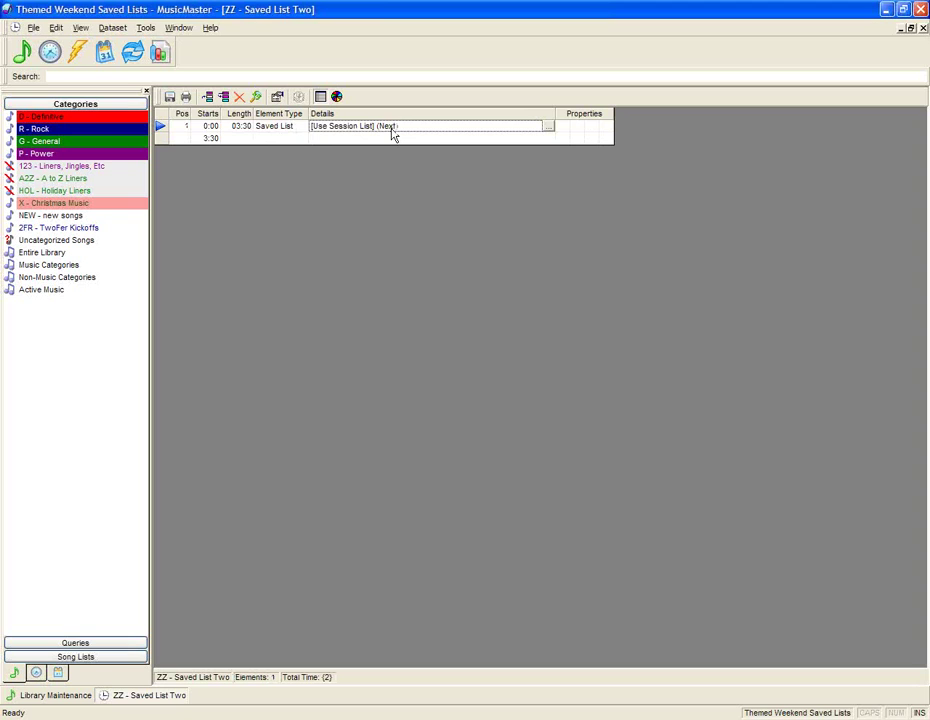
Clone the Saved List element until the clock holds fourteen of them
left_click(225, 97)
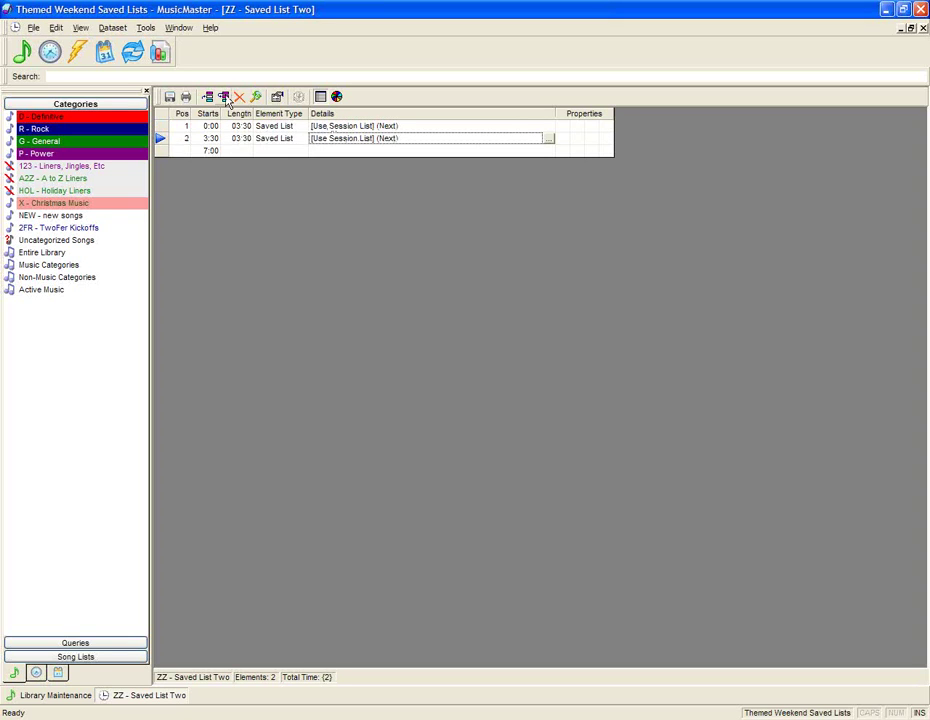
left_click(225, 97)
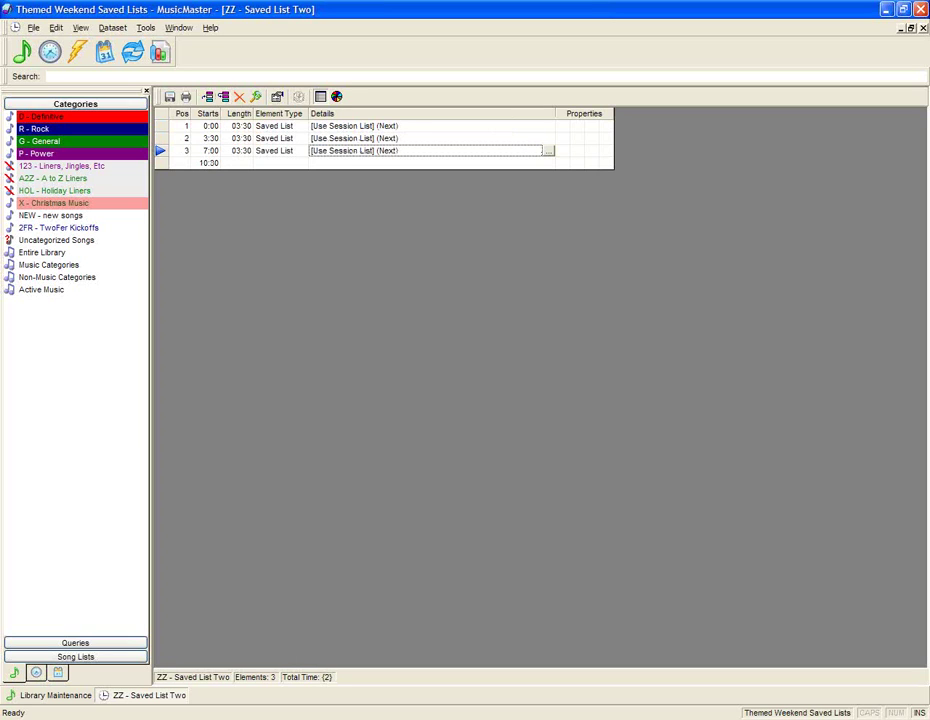
left_click(225, 97)
left_click(225, 97)
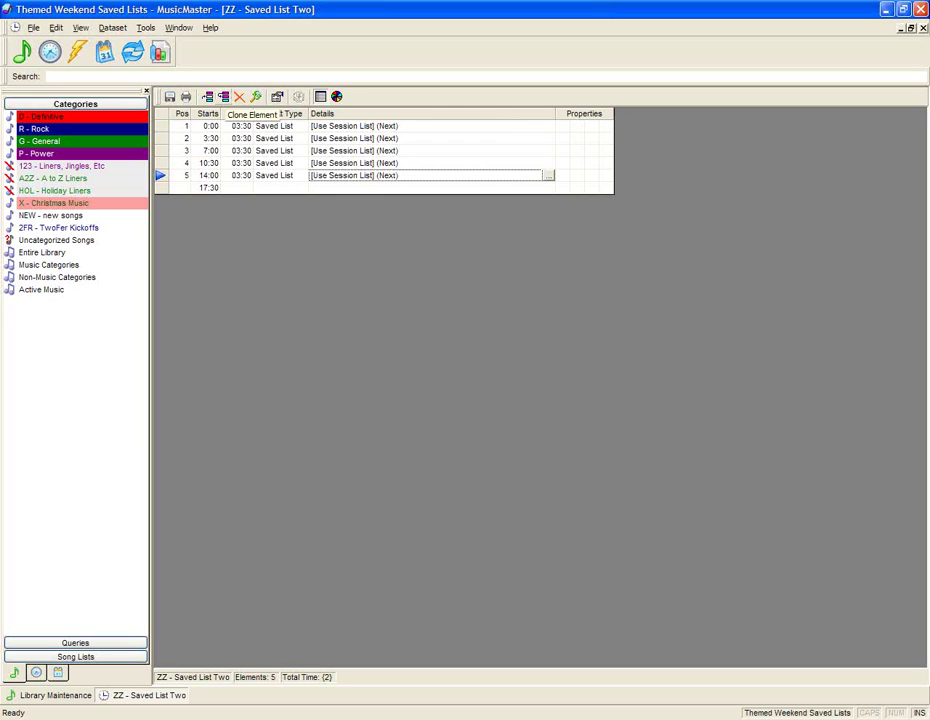
left_click(225, 97)
left_click(225, 97)
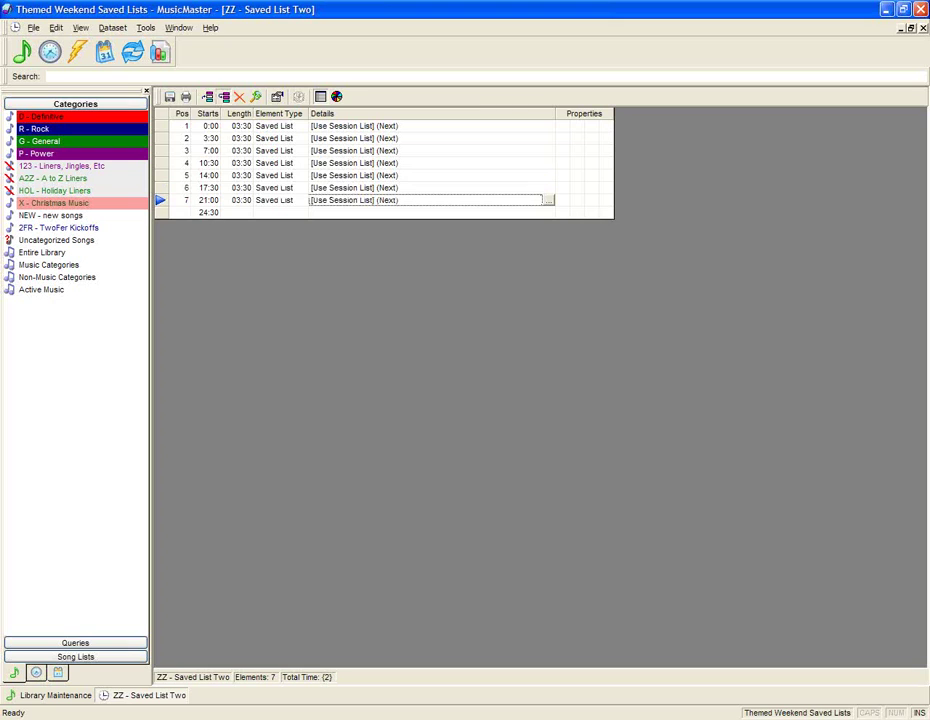
left_click(225, 97)
left_click(225, 97)
left_click(225, 97)
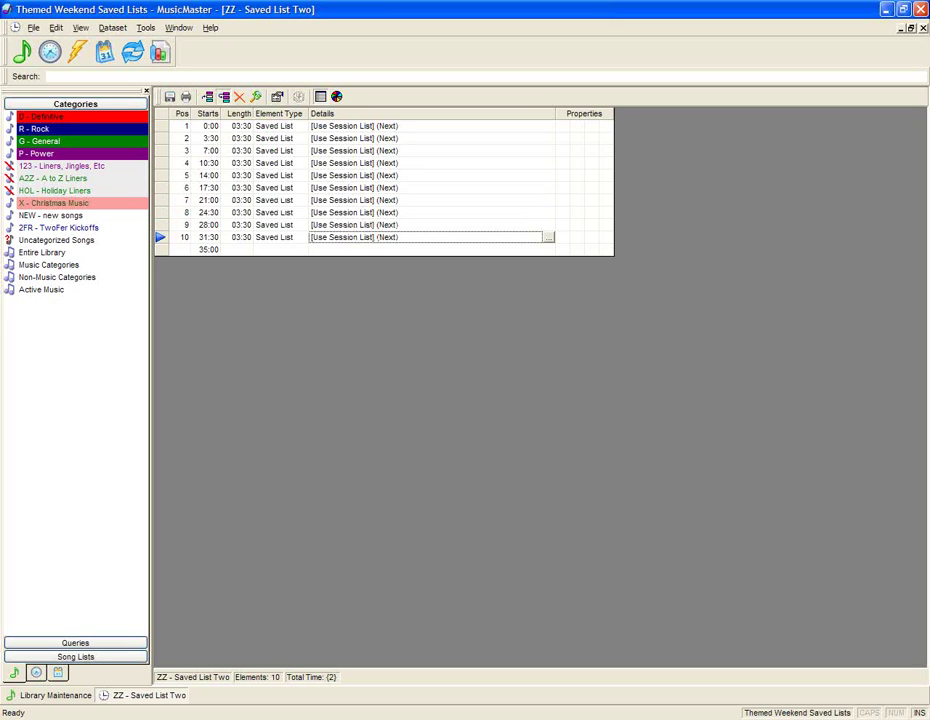
left_click(225, 97)
left_click(225, 97)
left_click(225, 97)
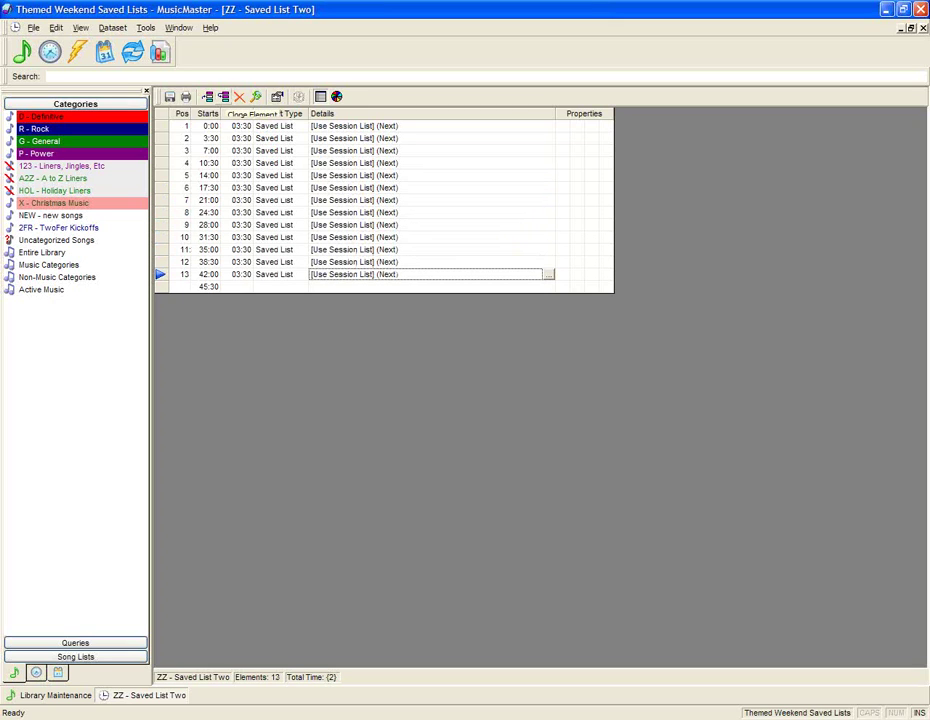
left_click(225, 97)
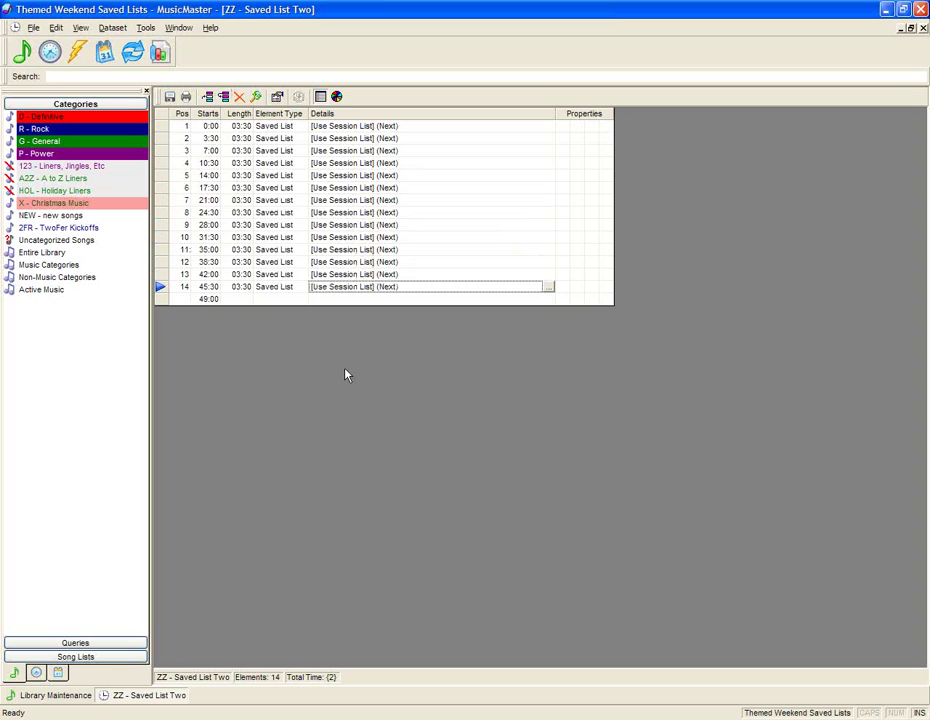
Insert a Fixed element for the A2Z - A to Z Liners category ahead of the first Saved List element
left_click(355, 126)
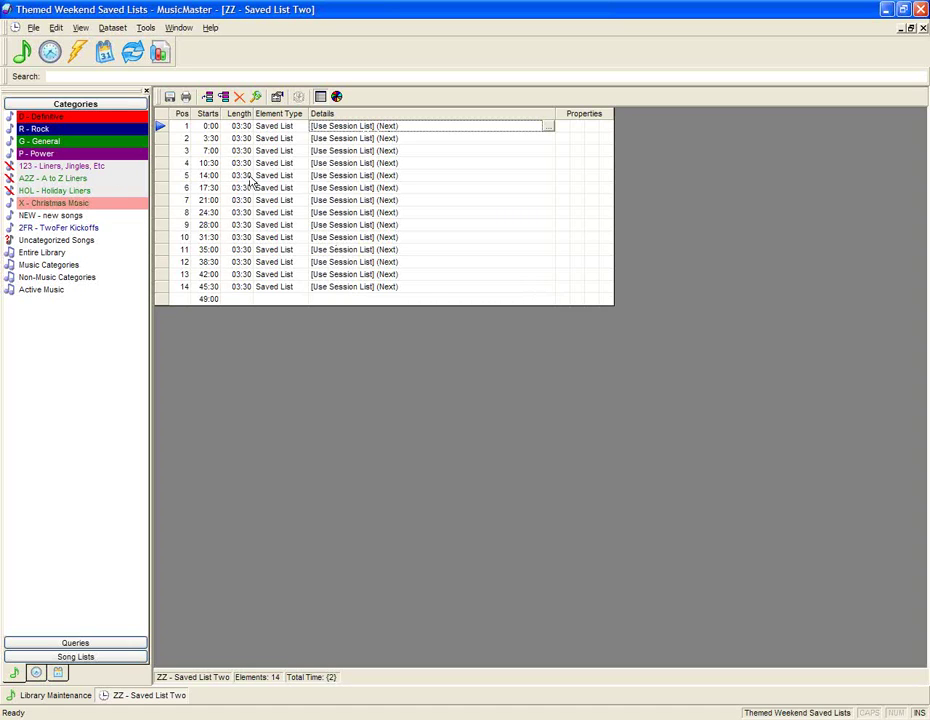
left_click(208, 97)
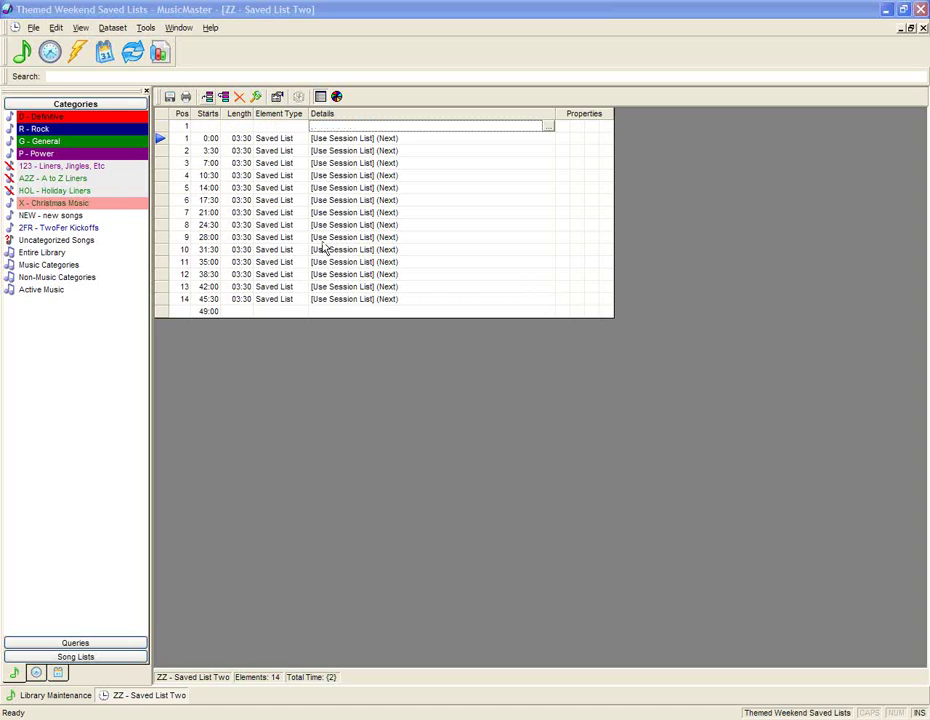
left_click(479, 325)
left_click(500, 390)
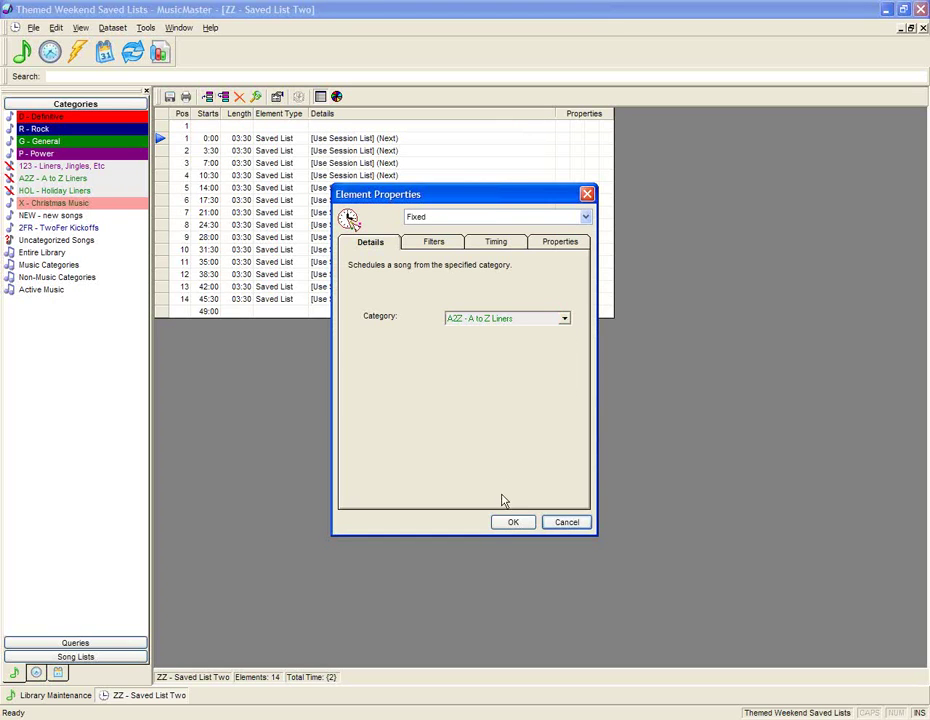
left_click(512, 523)
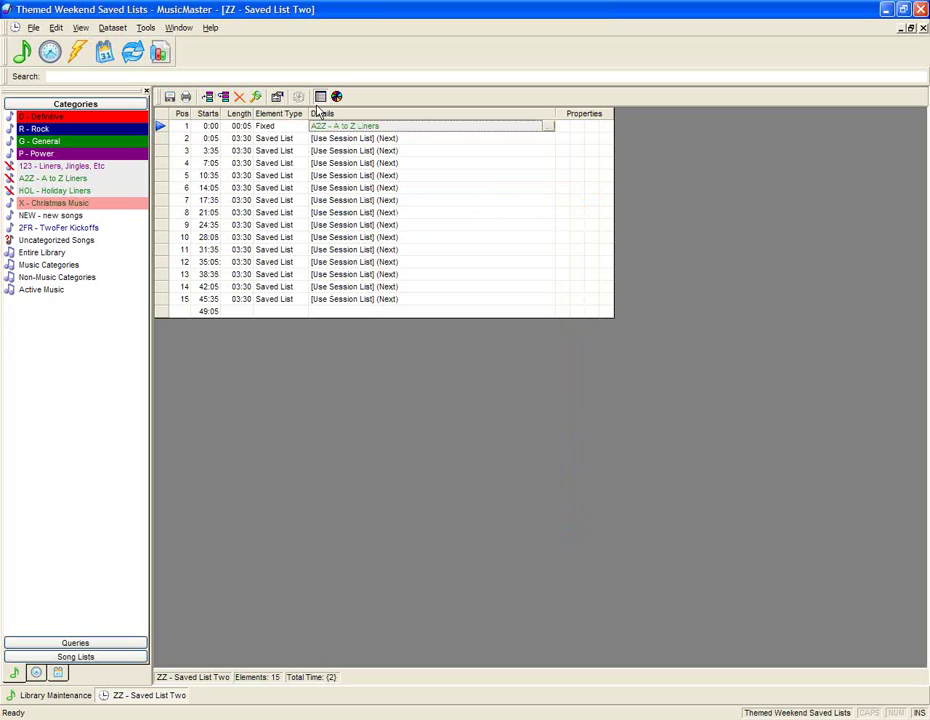
Insert a Fixed A2Z - A to Z Liners element at position 3, ahead of the second Saved List element
left_click(330, 155)
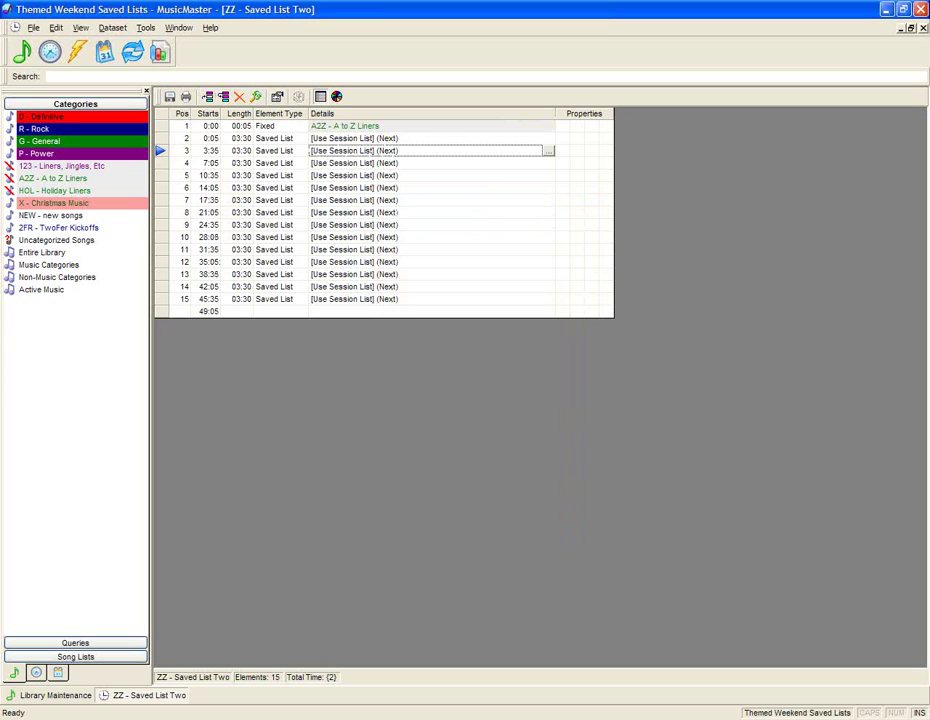
left_click(208, 97)
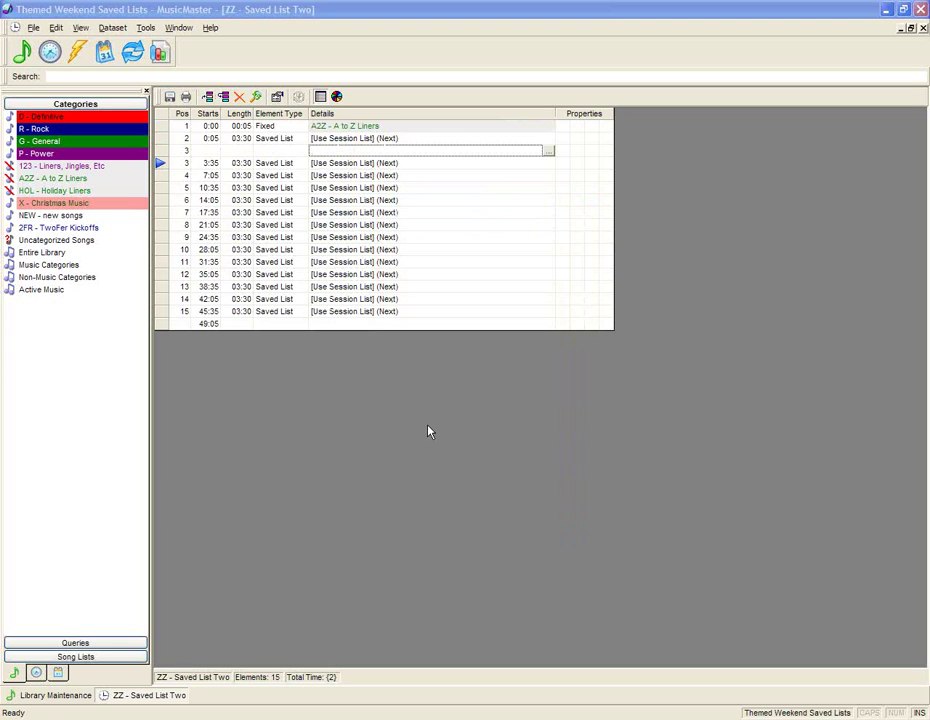
left_click(460, 319)
left_click(475, 391)
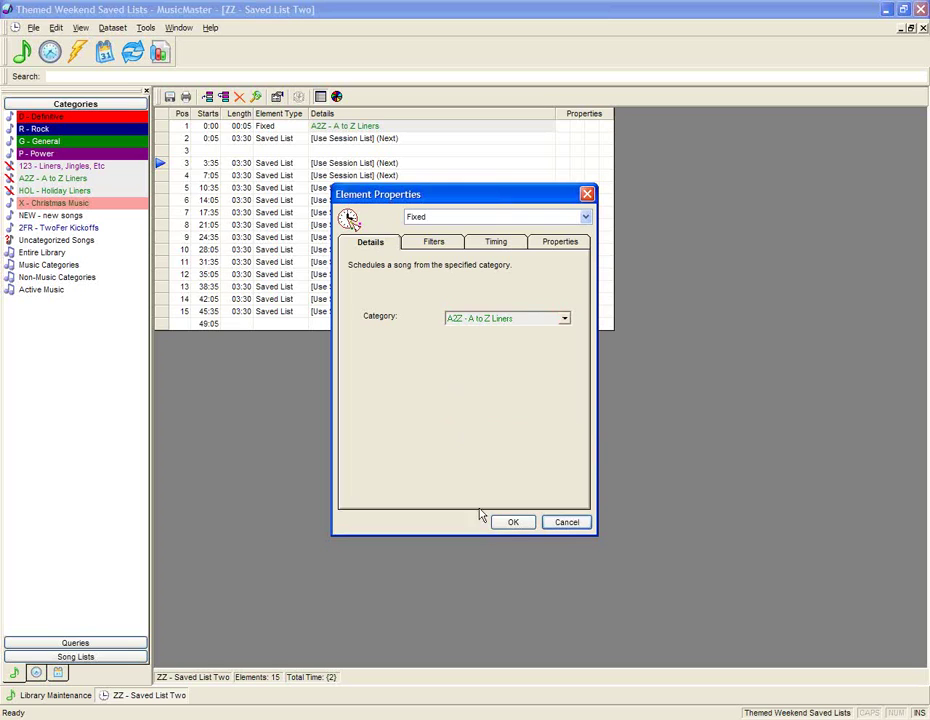
left_click(511, 522)
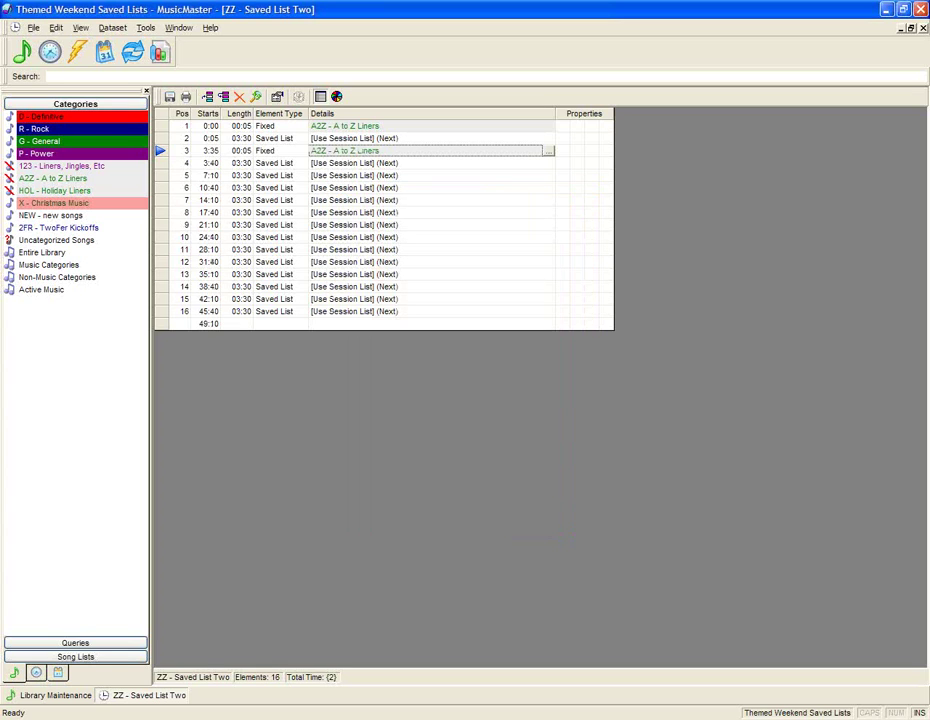
Save the ZZ - Saved List Two clock
left_click(341, 188)
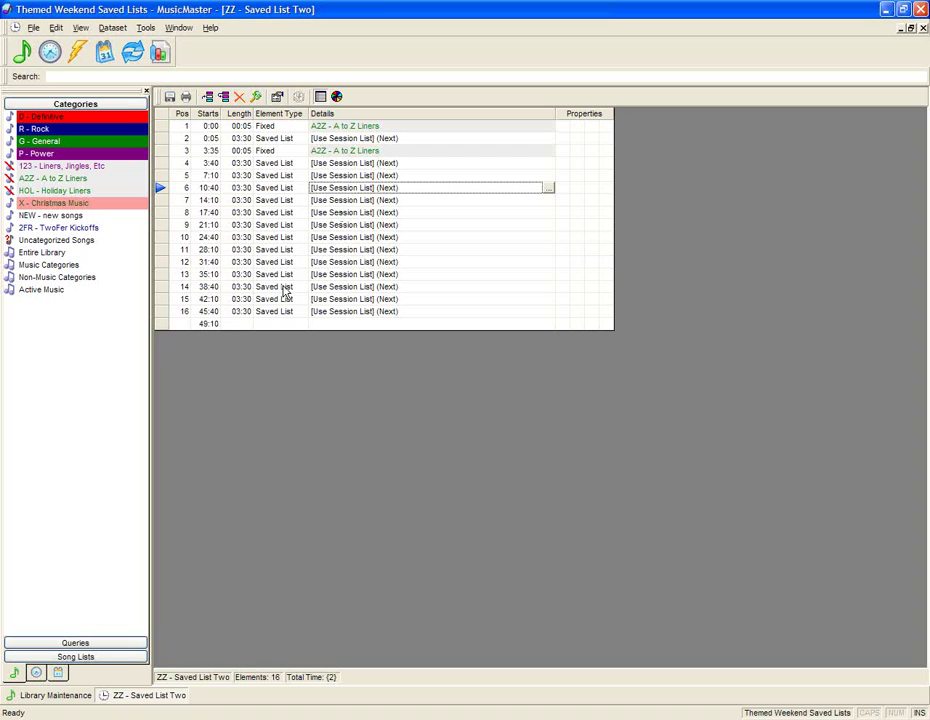
left_click(171, 97)
Open the AE - Saved List Weekend 1 clock and review its first forced and Saved List elements
left_click(50, 55)
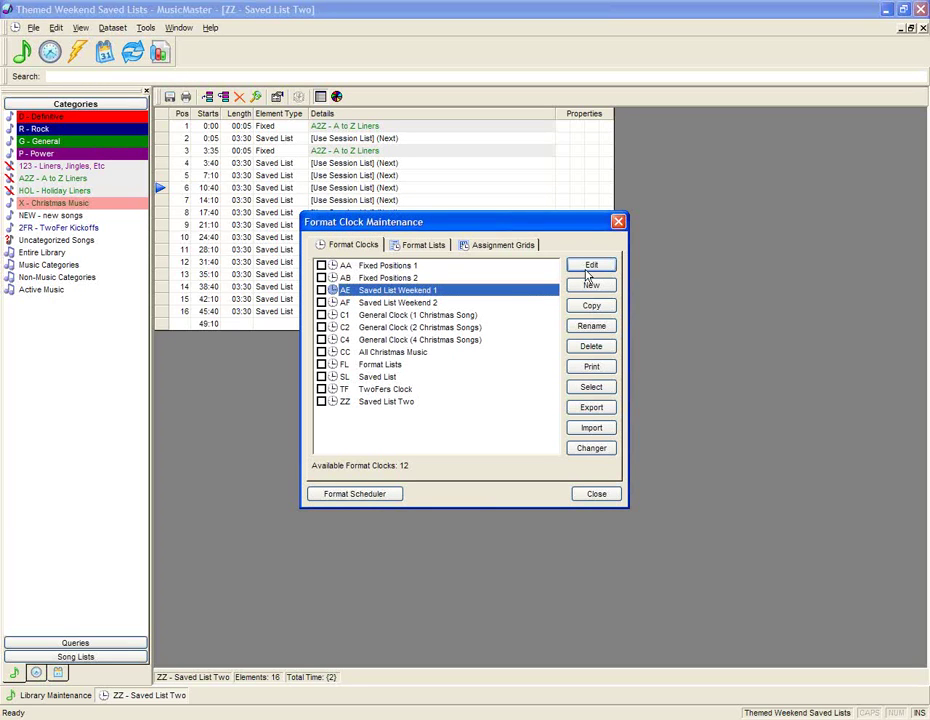
left_click(590, 268)
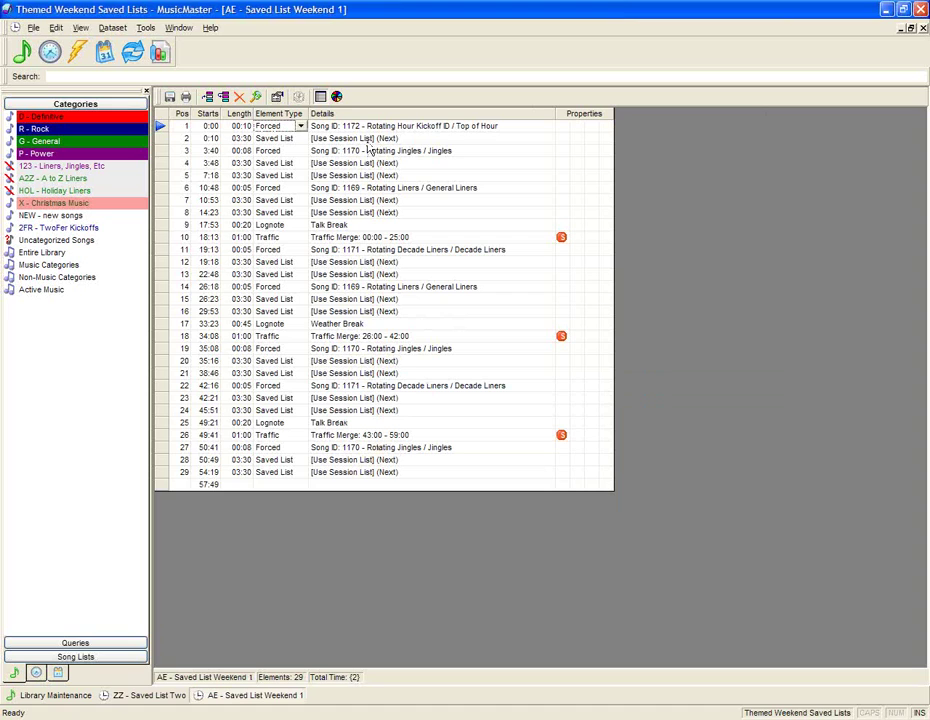
left_click(407, 128)
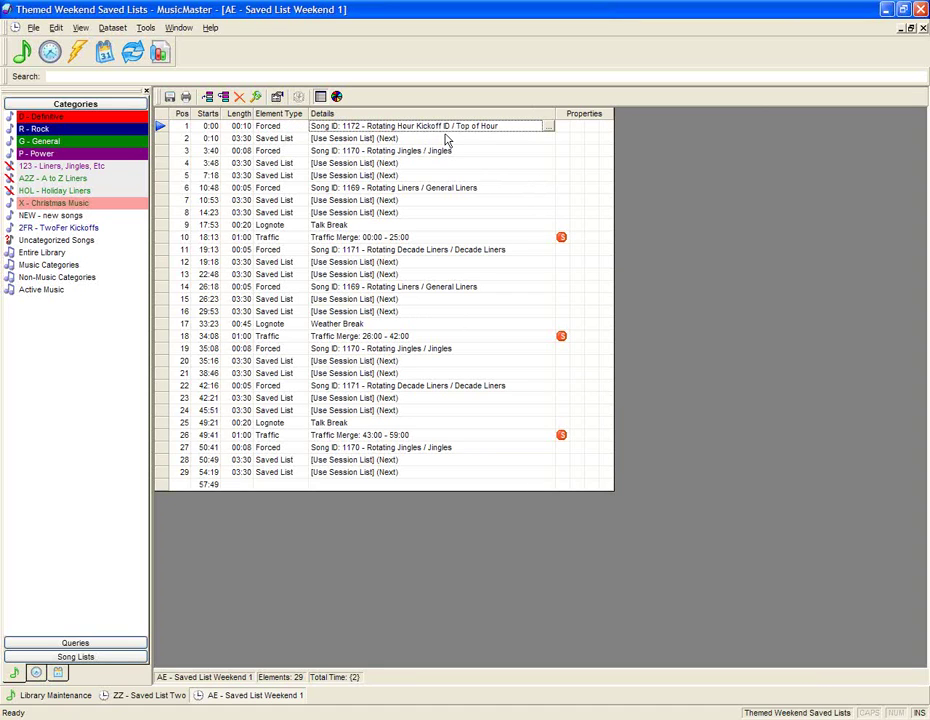
left_click(384, 139)
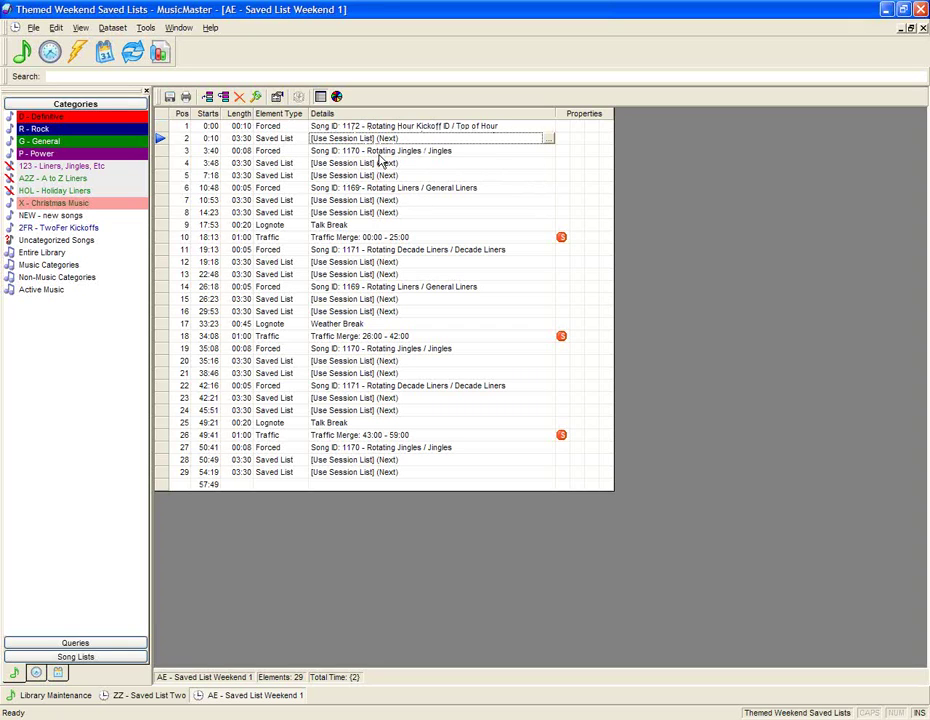
key("Down")
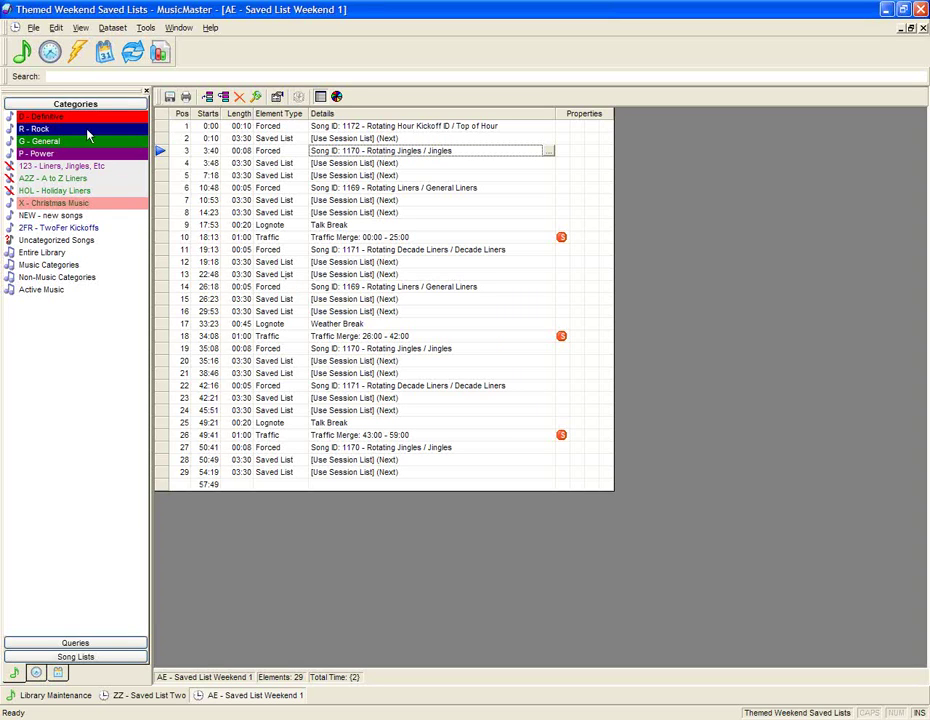
Open the Saved List Weekend Grid and examine which clocks are assigned to the Saturday and Sunday hours
left_click(50, 55)
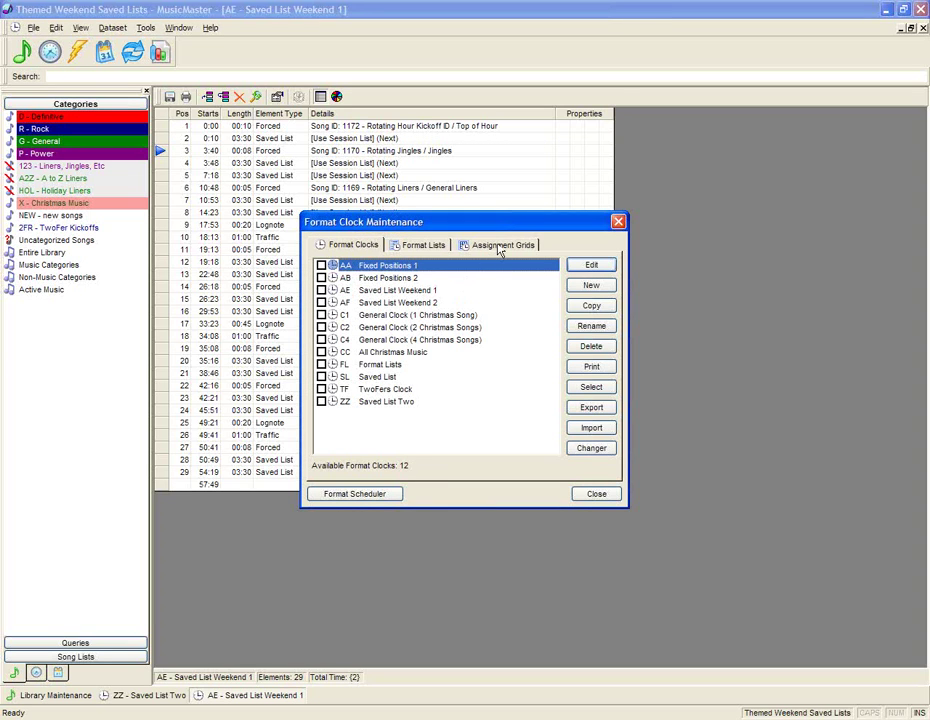
left_click(499, 248)
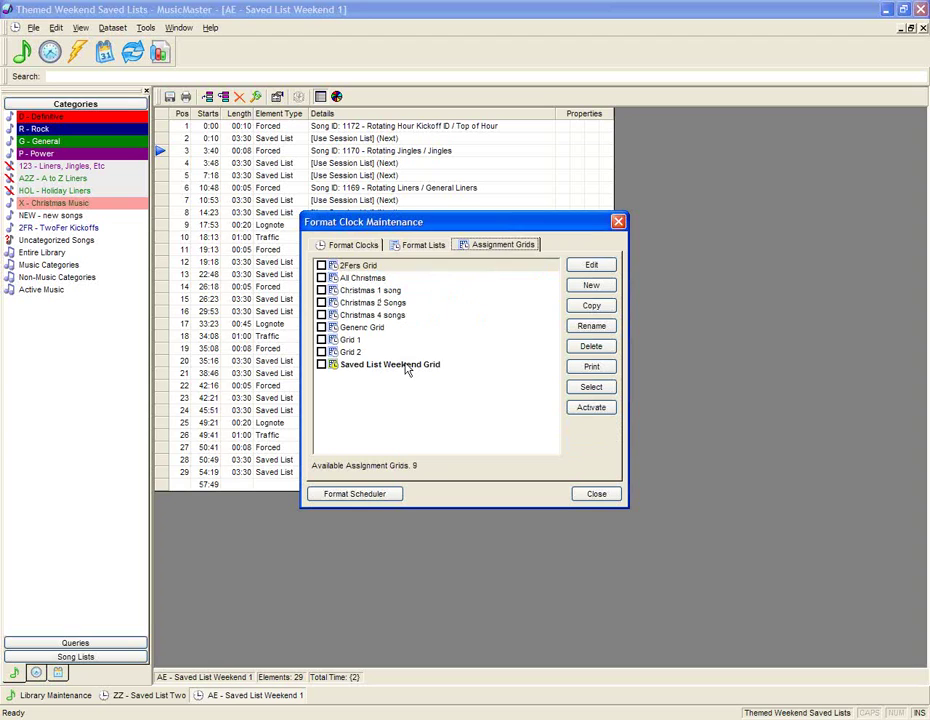
left_click(406, 366)
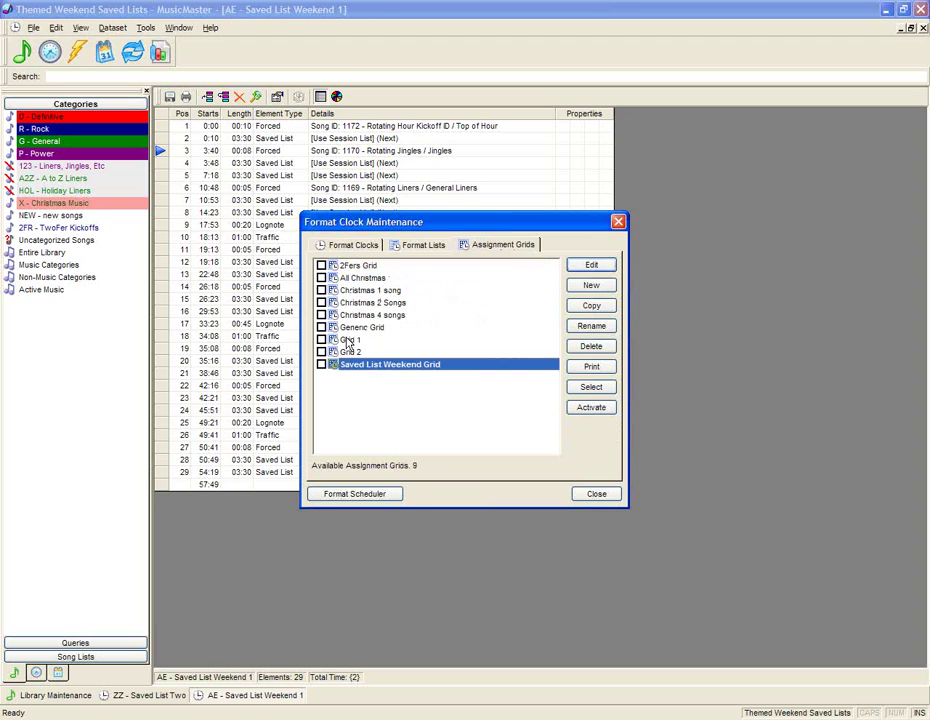
left_click(592, 266)
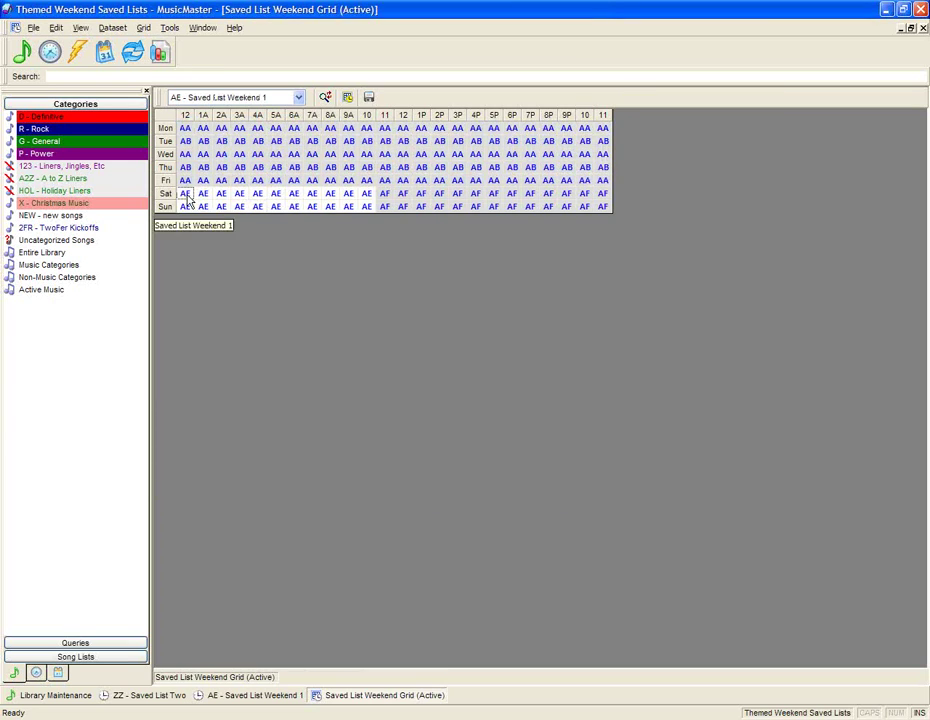
left_click_drag(186, 196, 615, 218)
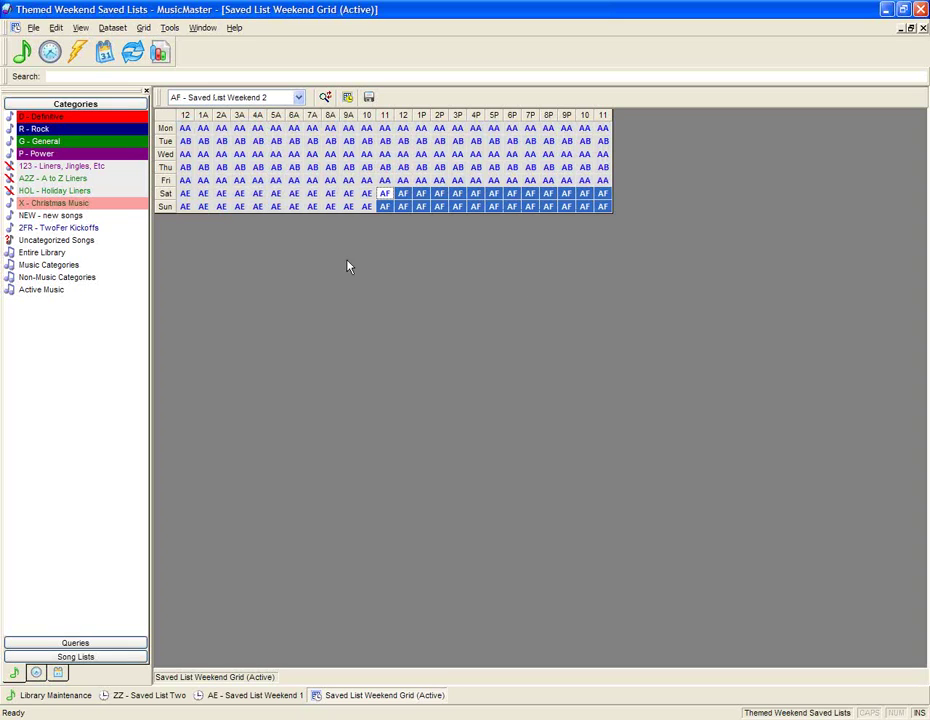
left_click(185, 193)
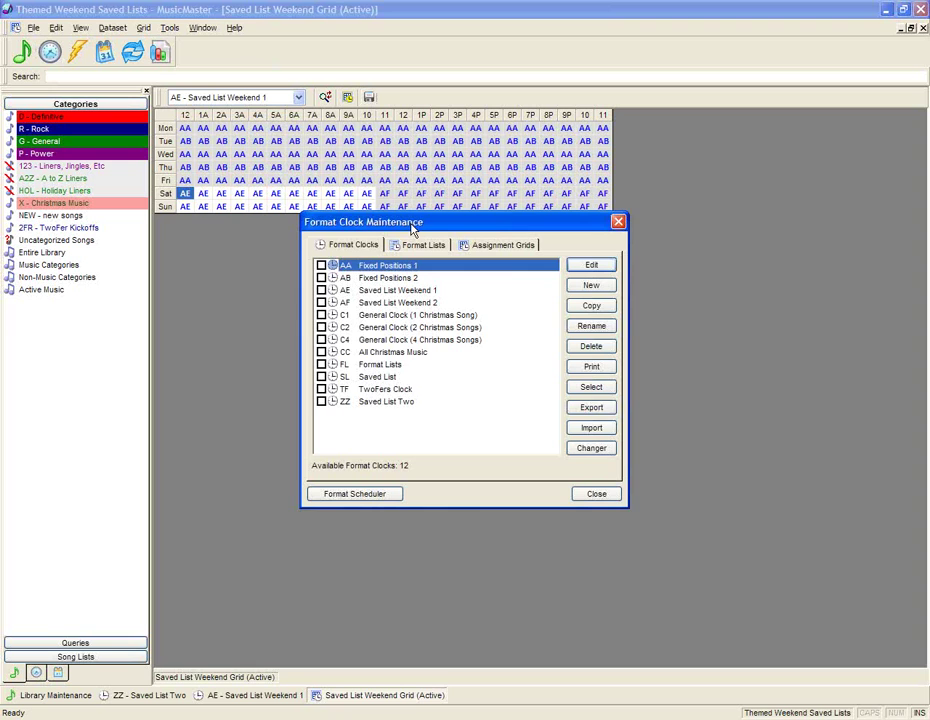
Make Generic Grid the active assignment grid in Format Clock Maintenance
left_click_drag(411, 230, 374, 276)
left_click(440, 287)
left_click(323, 370)
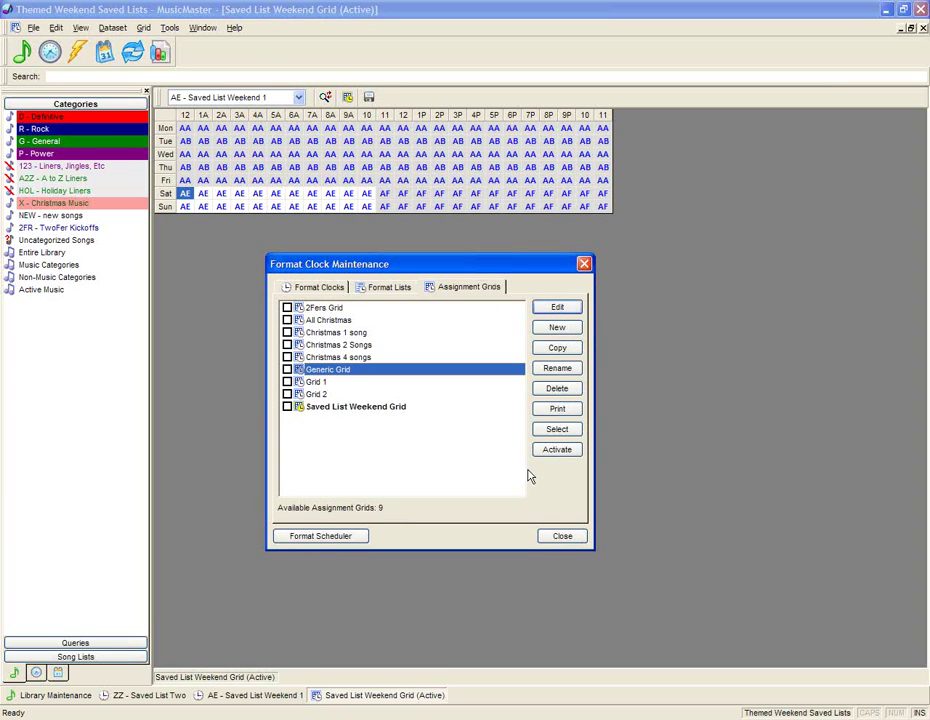
left_click(556, 449)
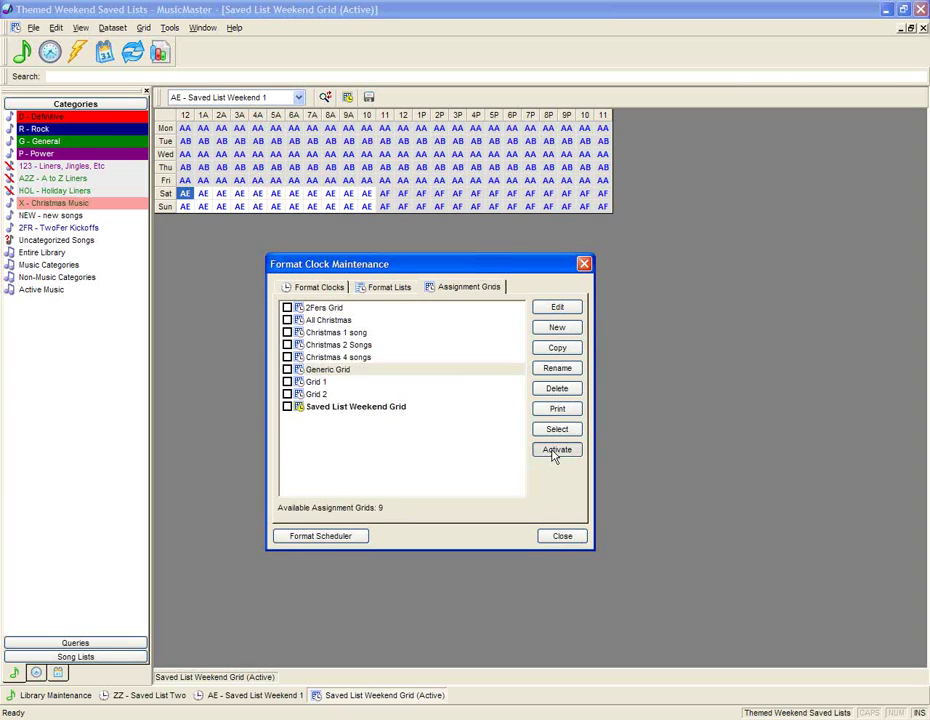
Open the Format Scheduler and show the calendar for May 2009
left_click(312, 408)
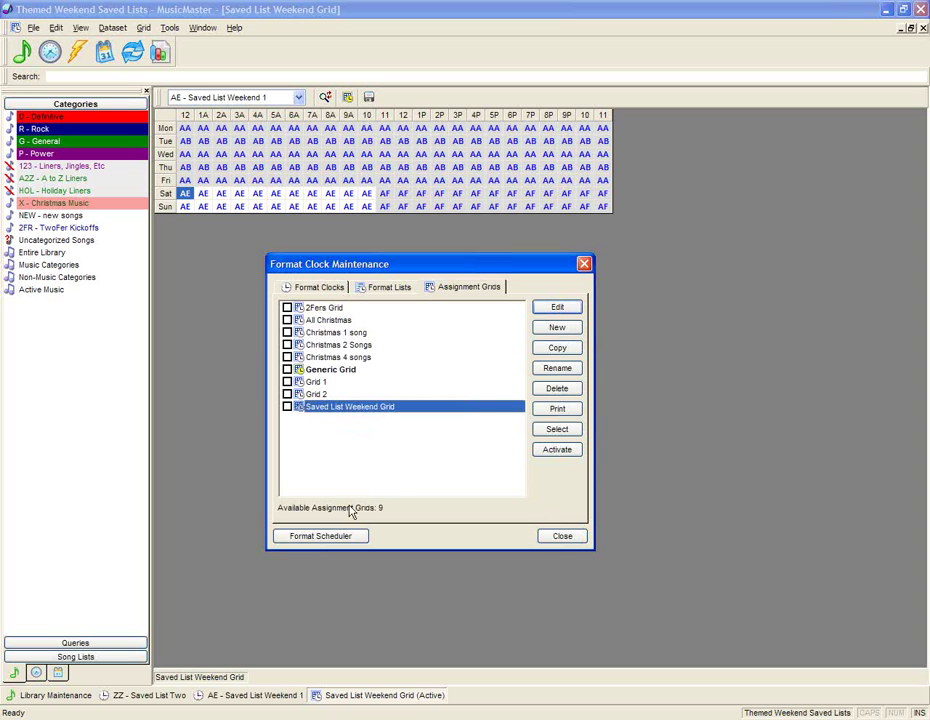
left_click(318, 539)
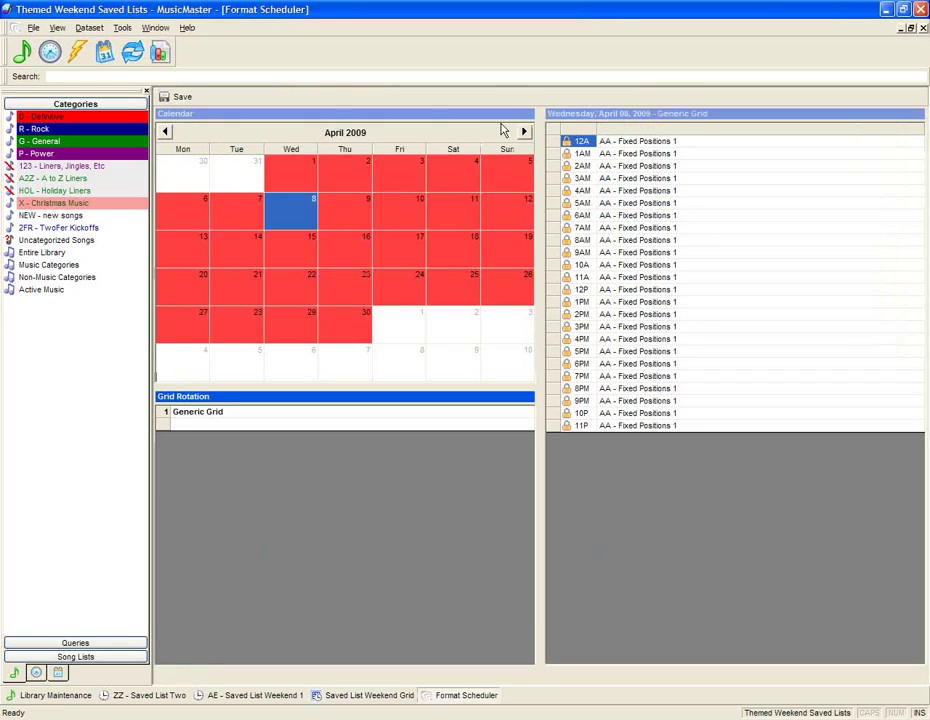
left_click(521, 131)
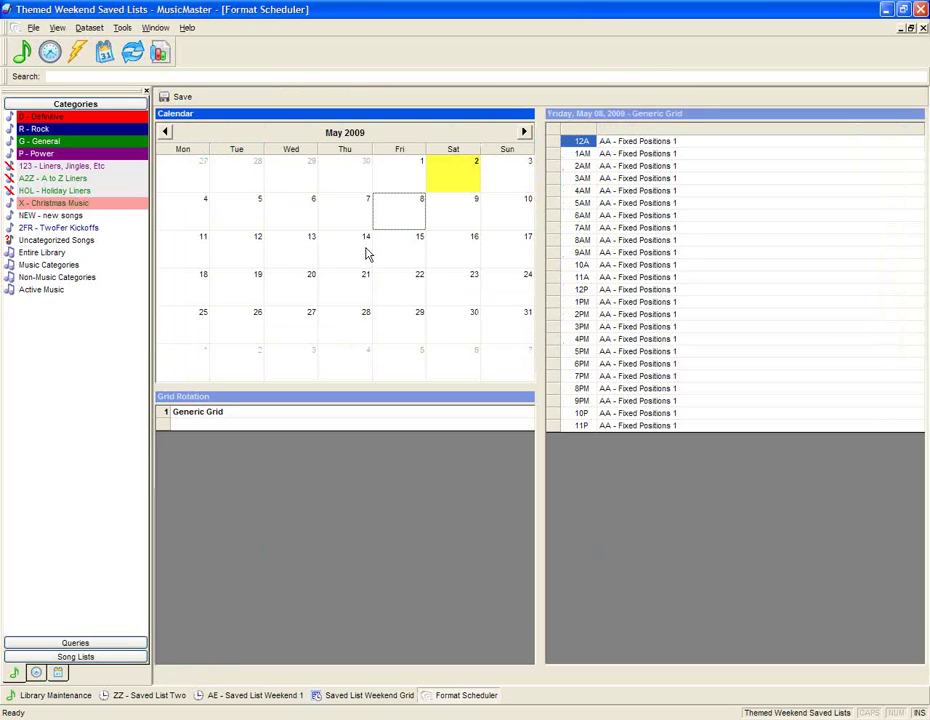
Remove the forced assignment grid from Saturday, May 2, 2009
left_click(457, 183)
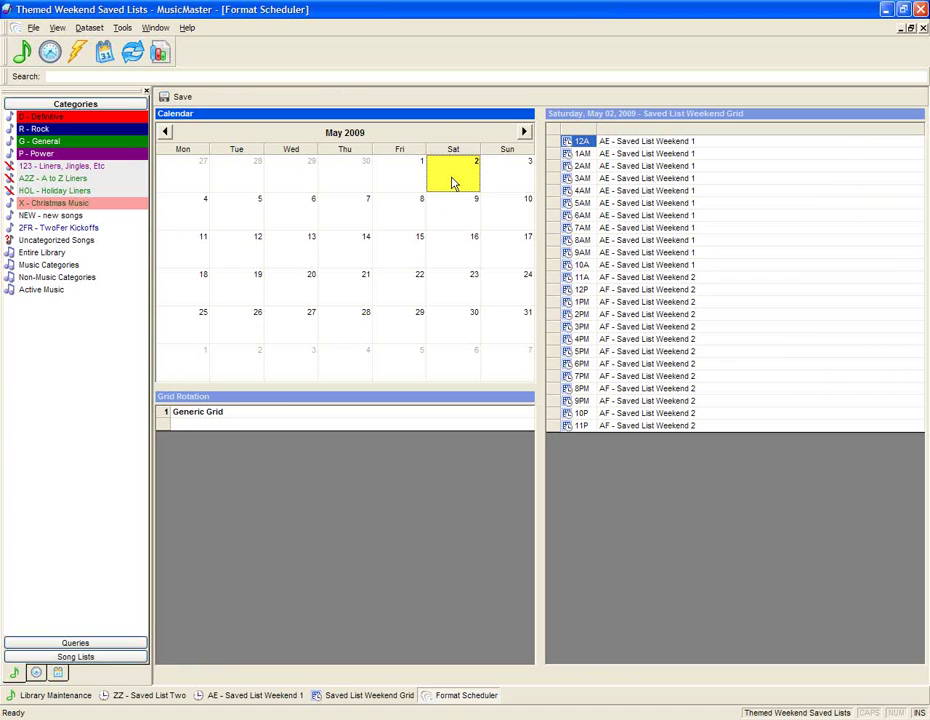
right_click(454, 182)
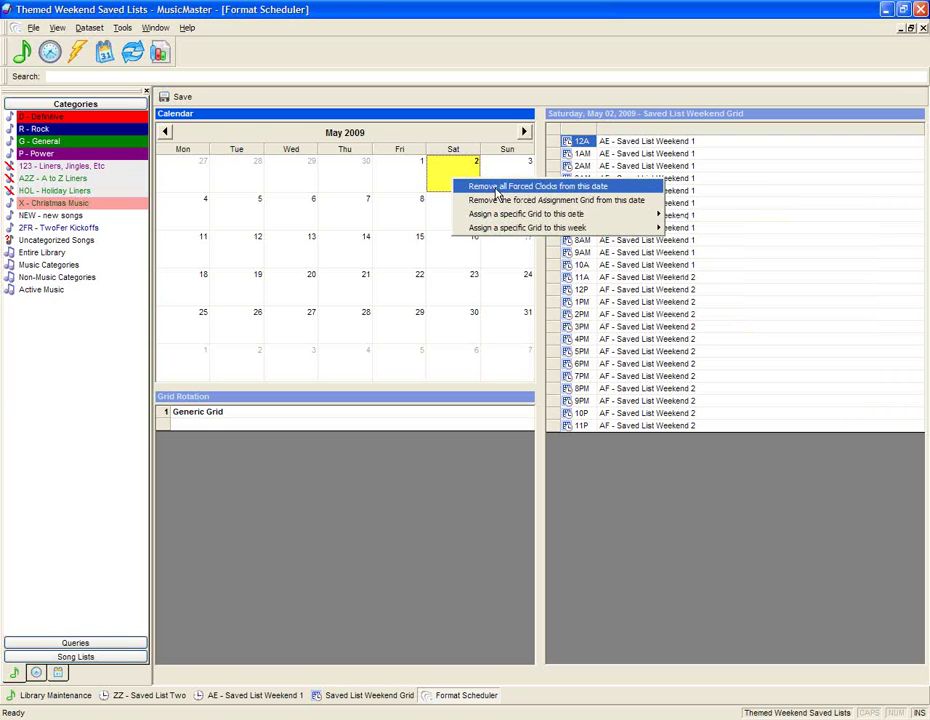
left_click(491, 201)
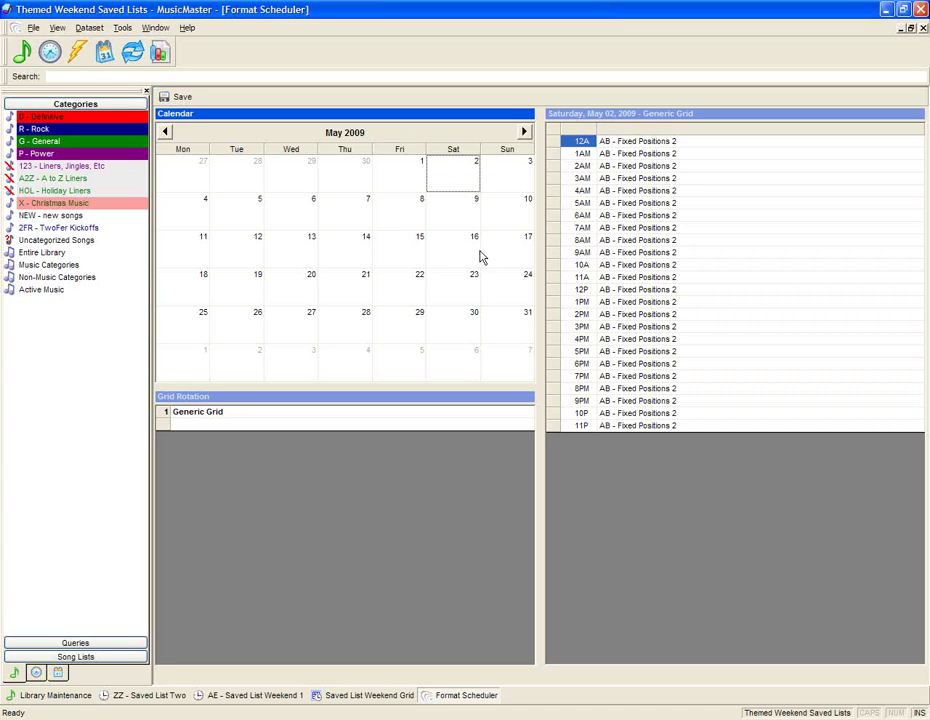
Assign the Saved List Weekend Grid to Saturday, May 2 and Sunday, May 3, 2009
right_click(451, 181)
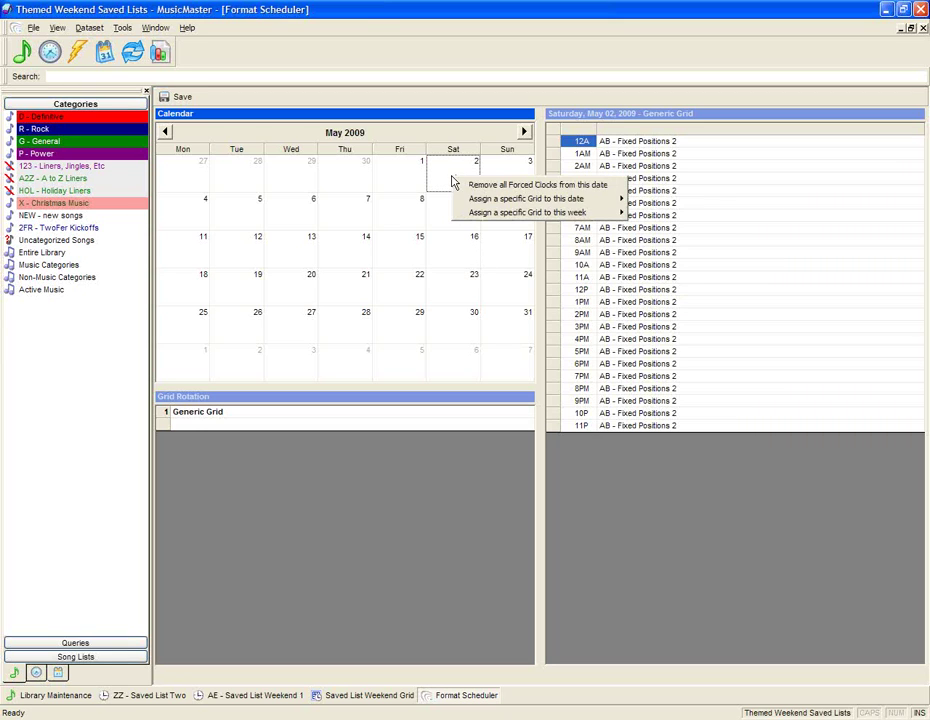
mouse_move(470, 198)
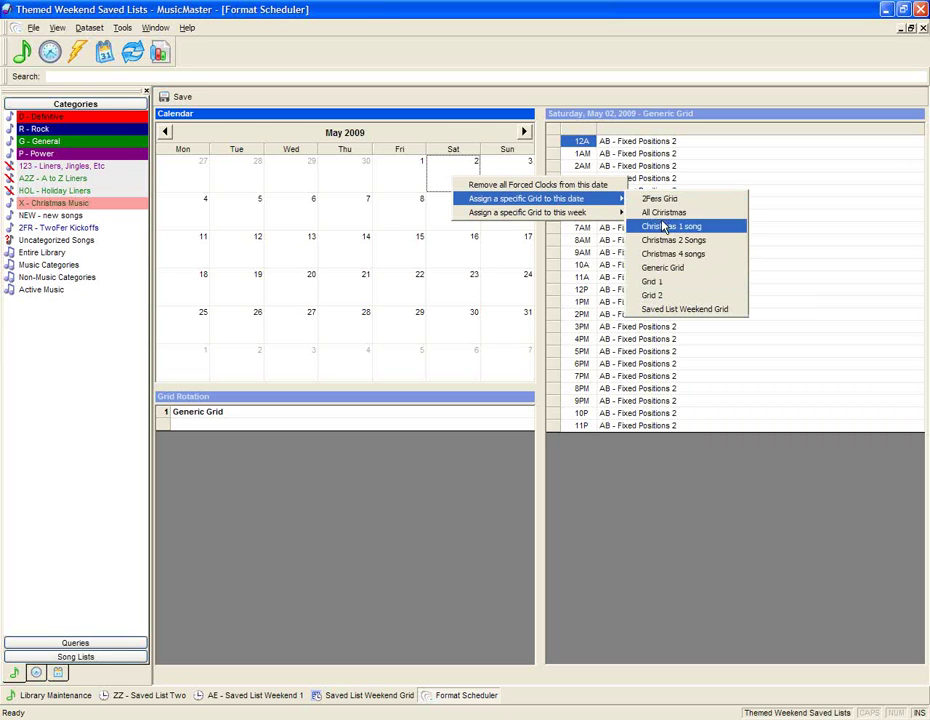
left_click(674, 311)
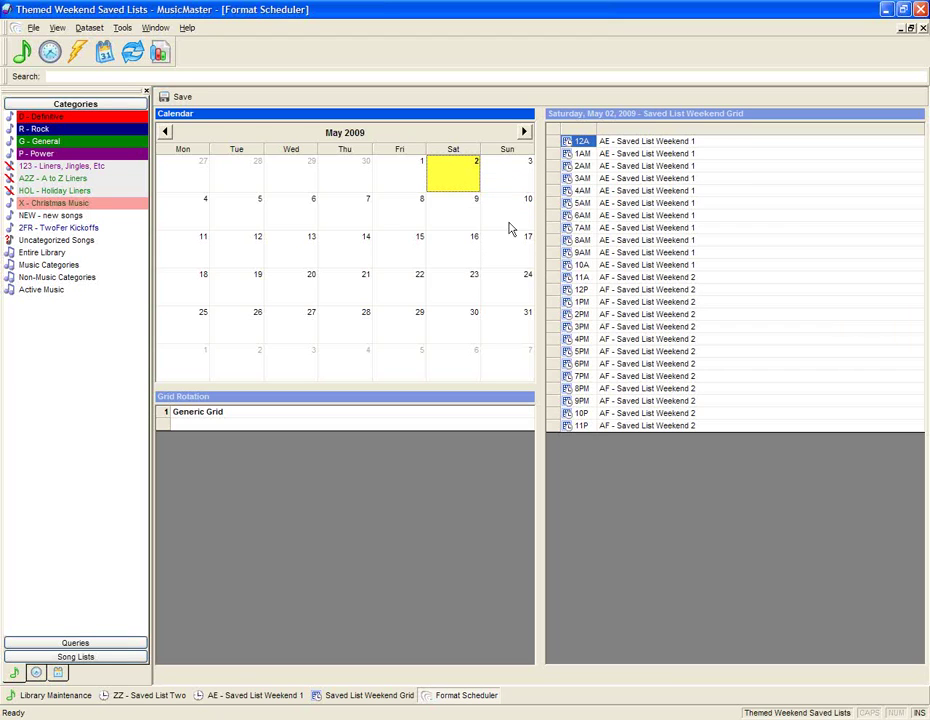
left_click(512, 188)
right_click(512, 188)
mouse_move(530, 206)
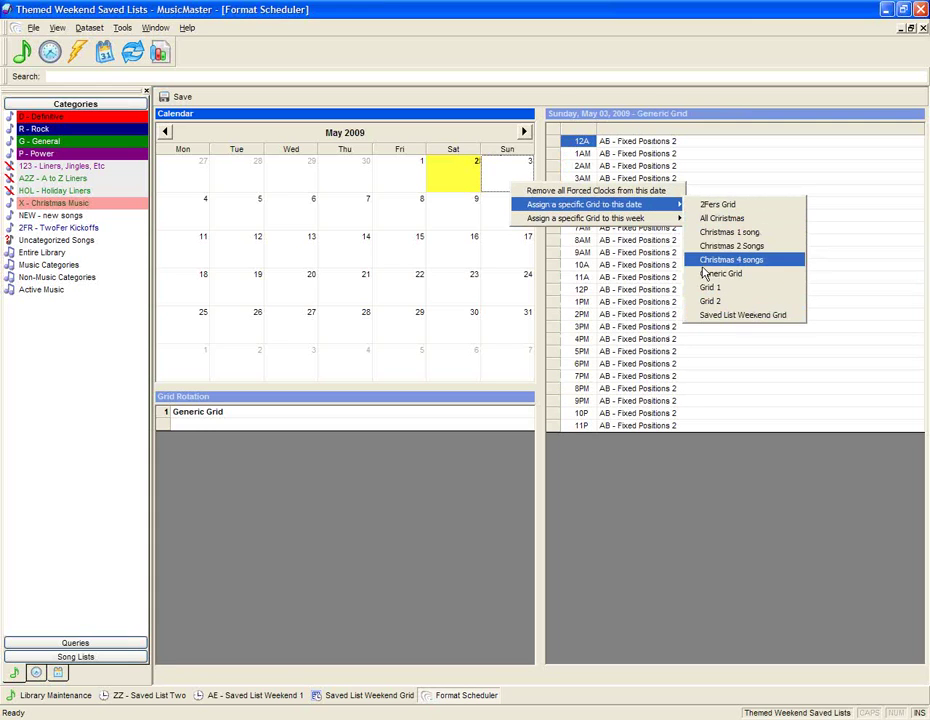
left_click(712, 315)
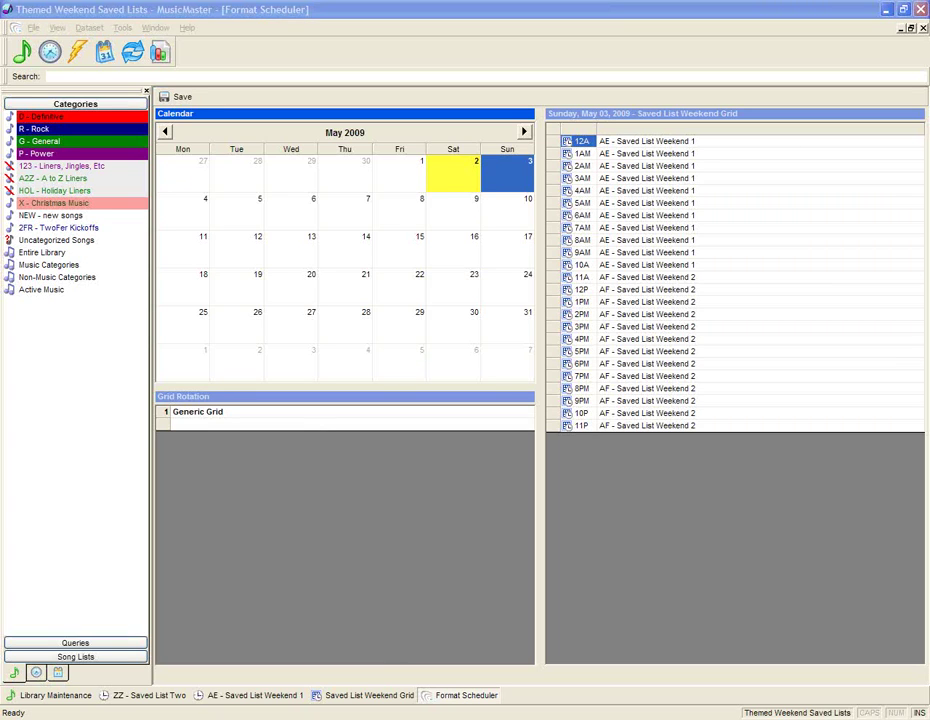
Open the Automatic Scheduler for May 2, 2009, from 12AM through 11PM
left_click(58, 351)
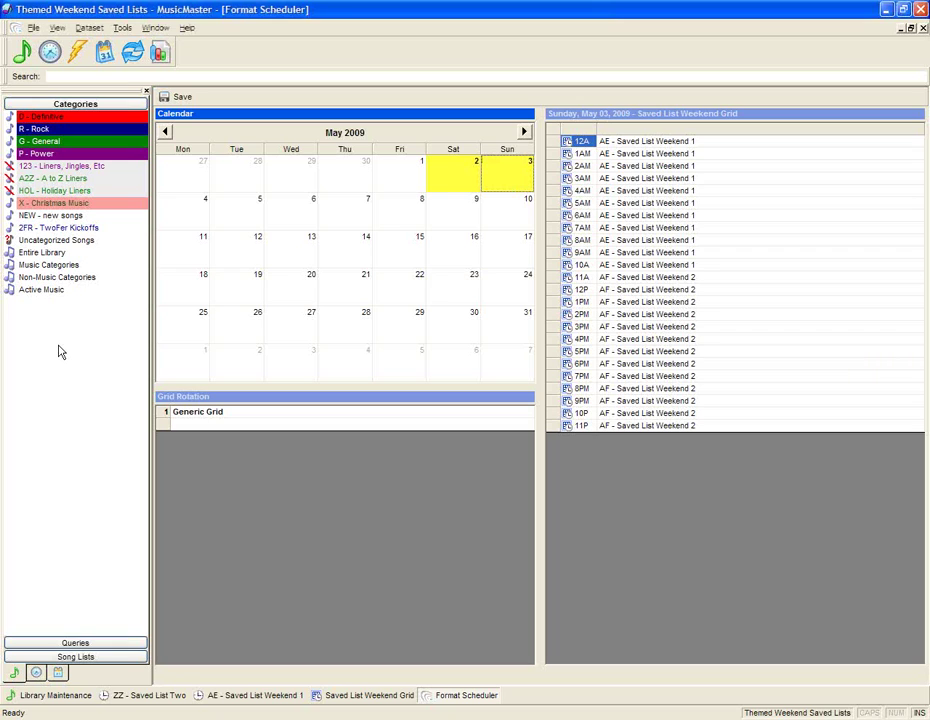
key("alt")
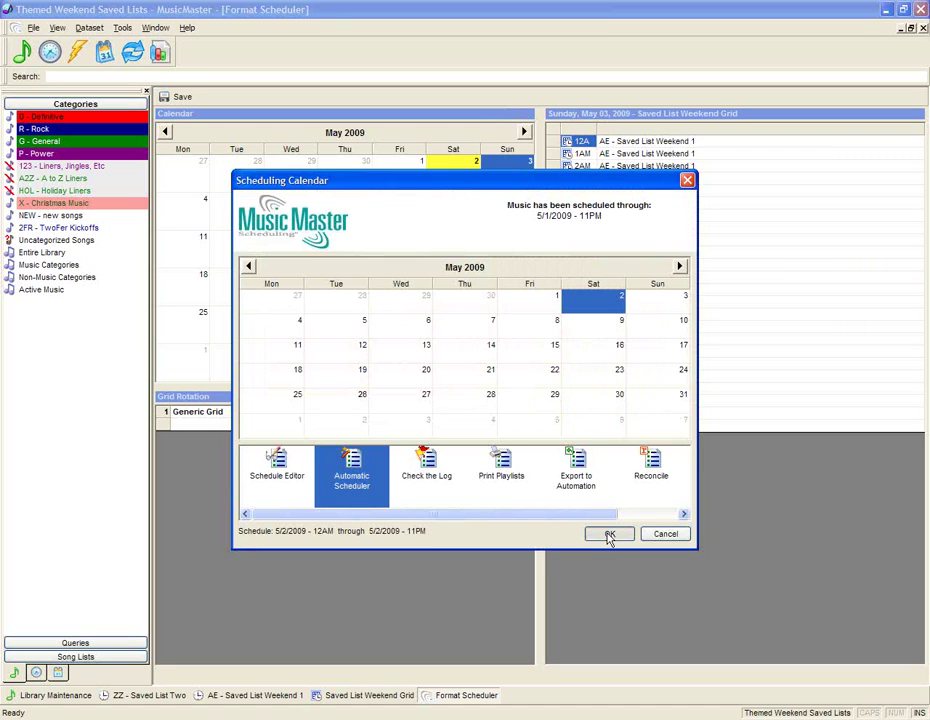
left_click(609, 535)
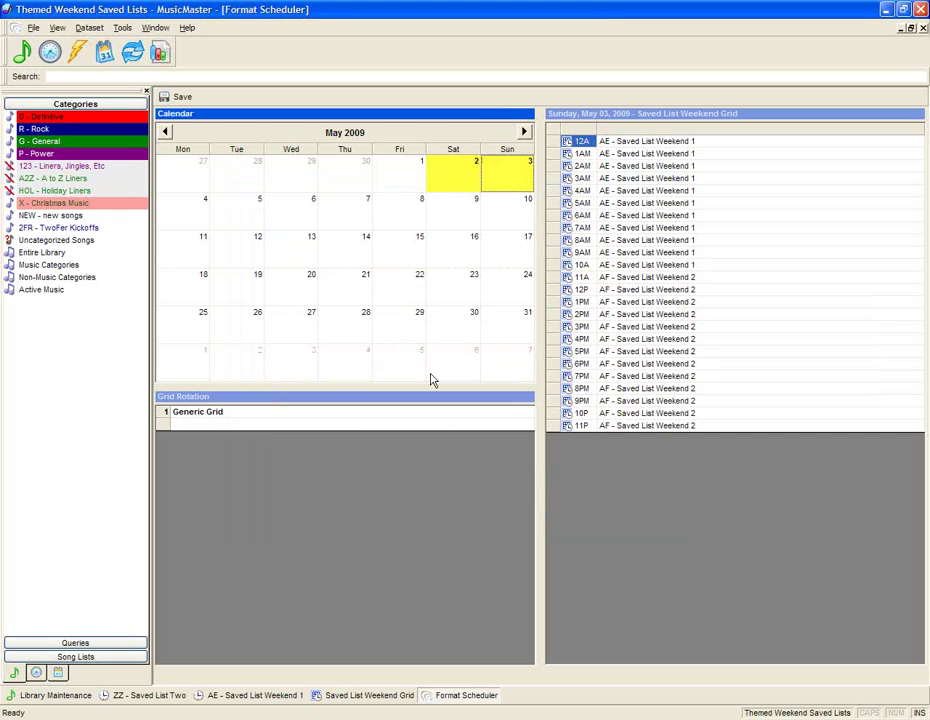
key("ctrl+a")
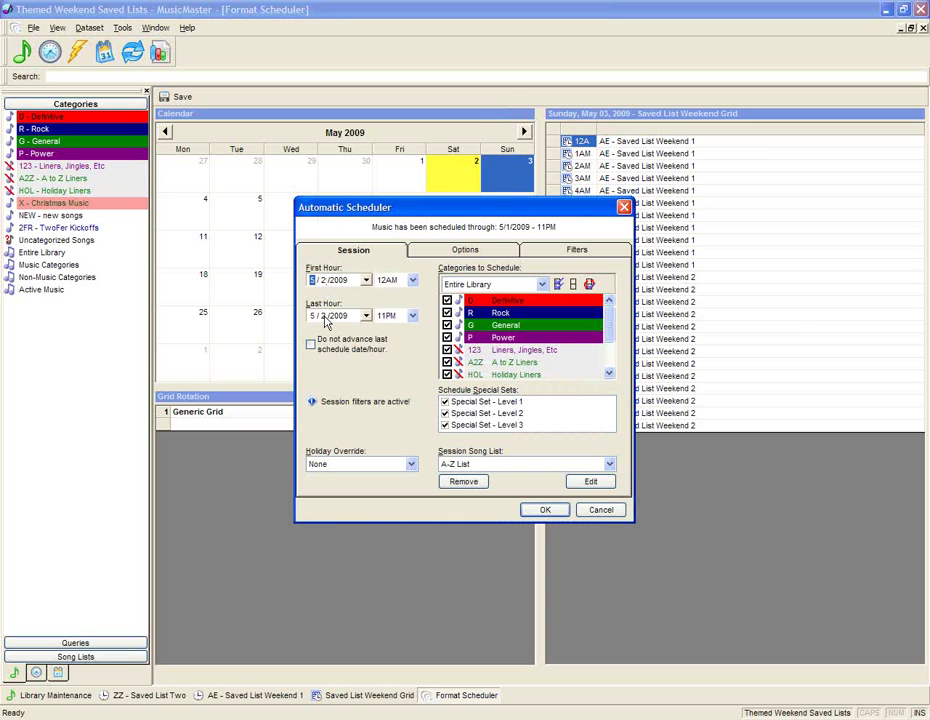
Set the Session Song List to [None] and back to A-Z List
left_click(477, 466)
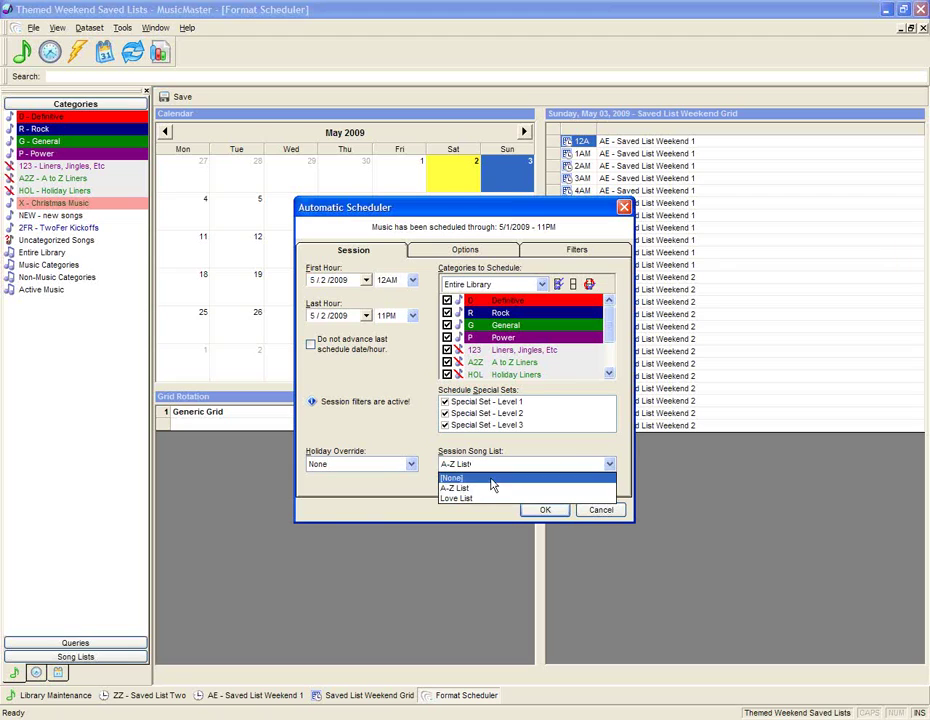
left_click(482, 477)
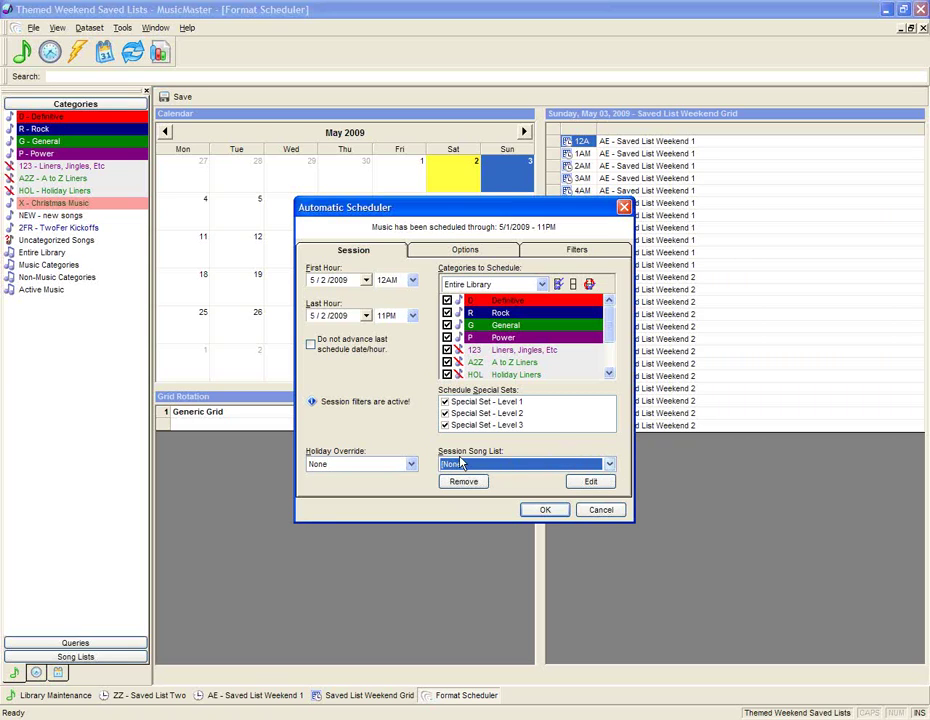
left_click(610, 466)
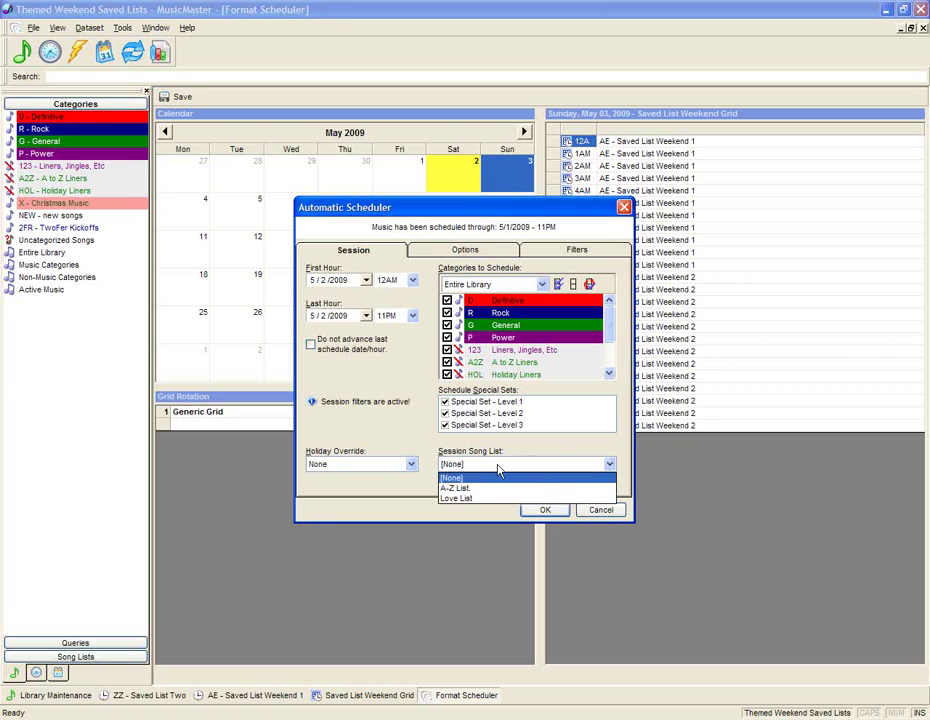
left_click(525, 489)
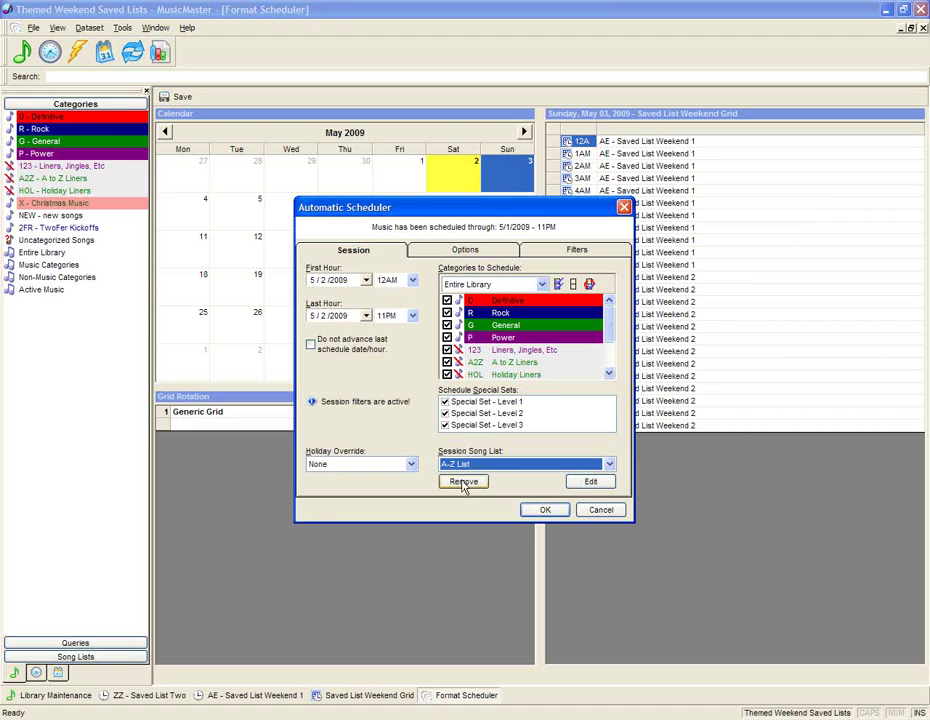
Remove A-Z List as the Session Song List and choose Love List in its place
left_click(463, 483)
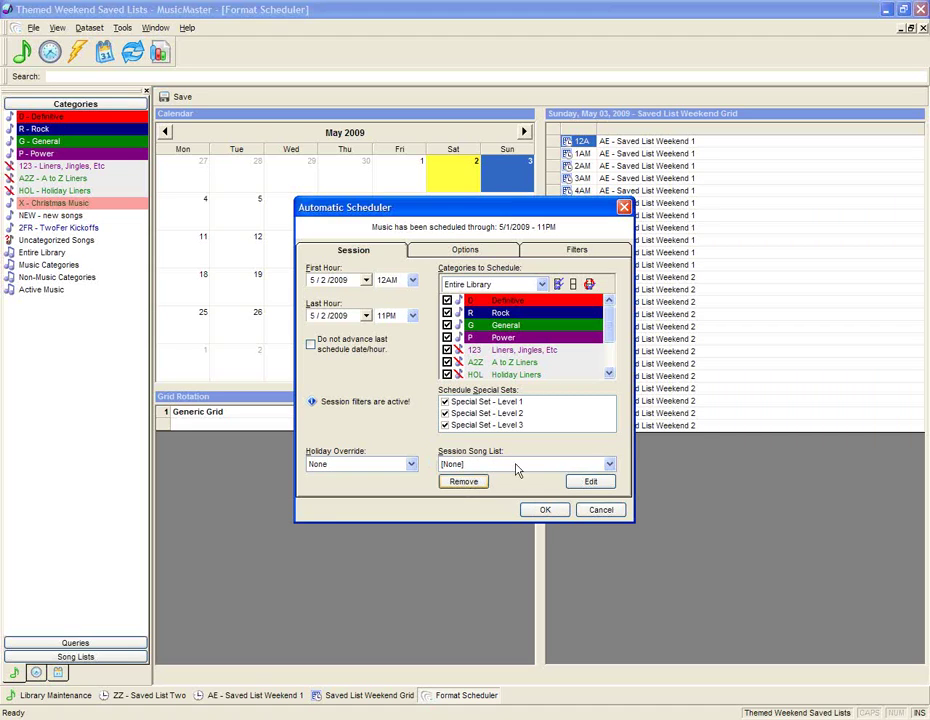
left_click(610, 465)
left_click(473, 498)
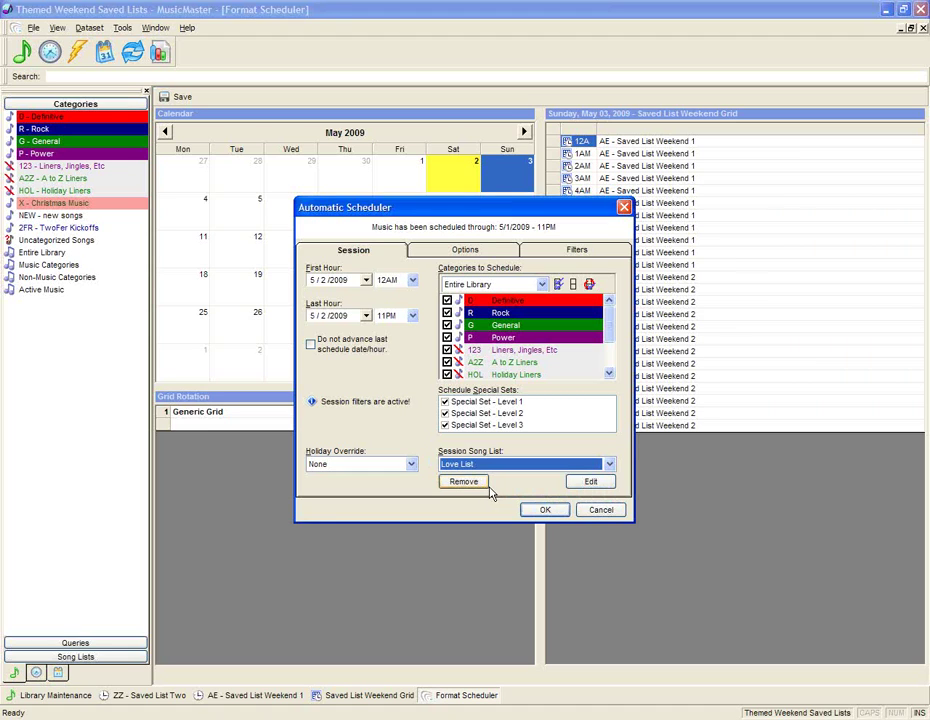
Replace Love List with A-Z List as the Session Song List and review its songs in the Song List Editor
left_click(478, 483)
left_click(506, 470)
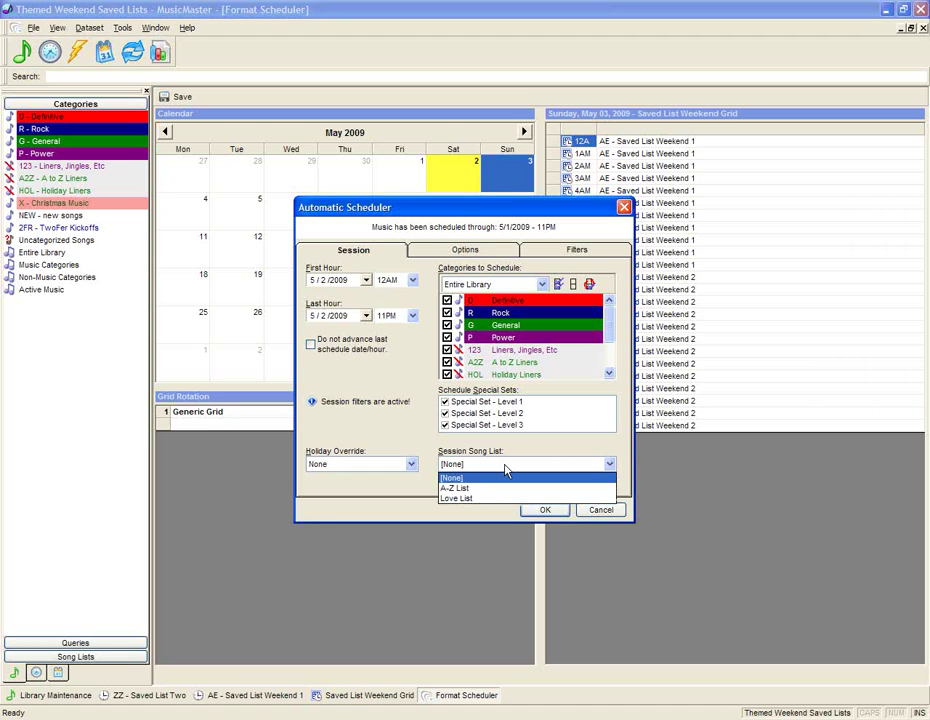
left_click(464, 489)
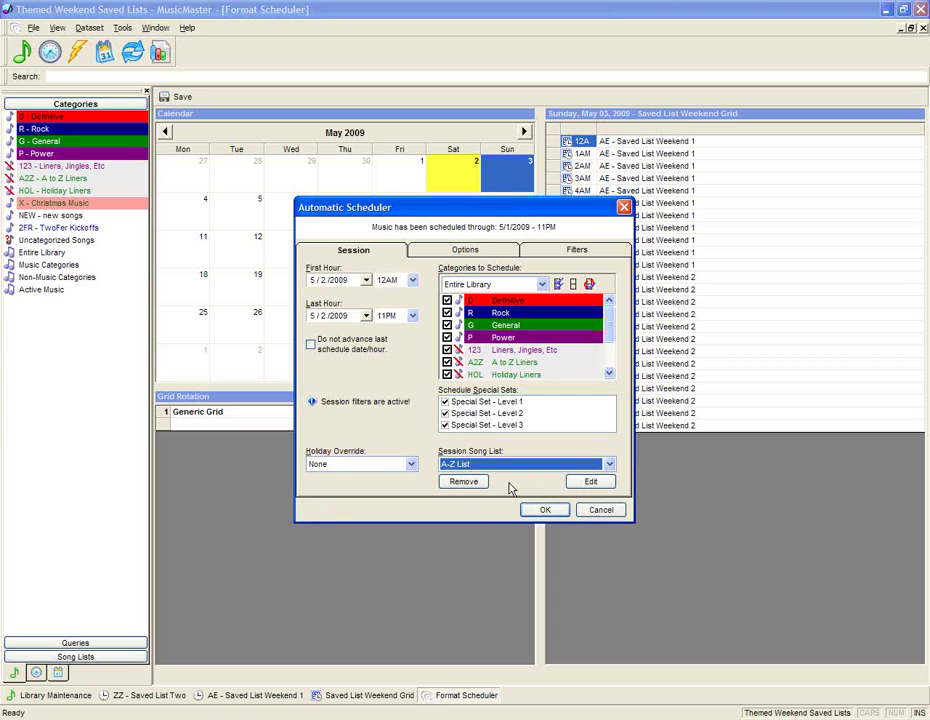
left_click(591, 481)
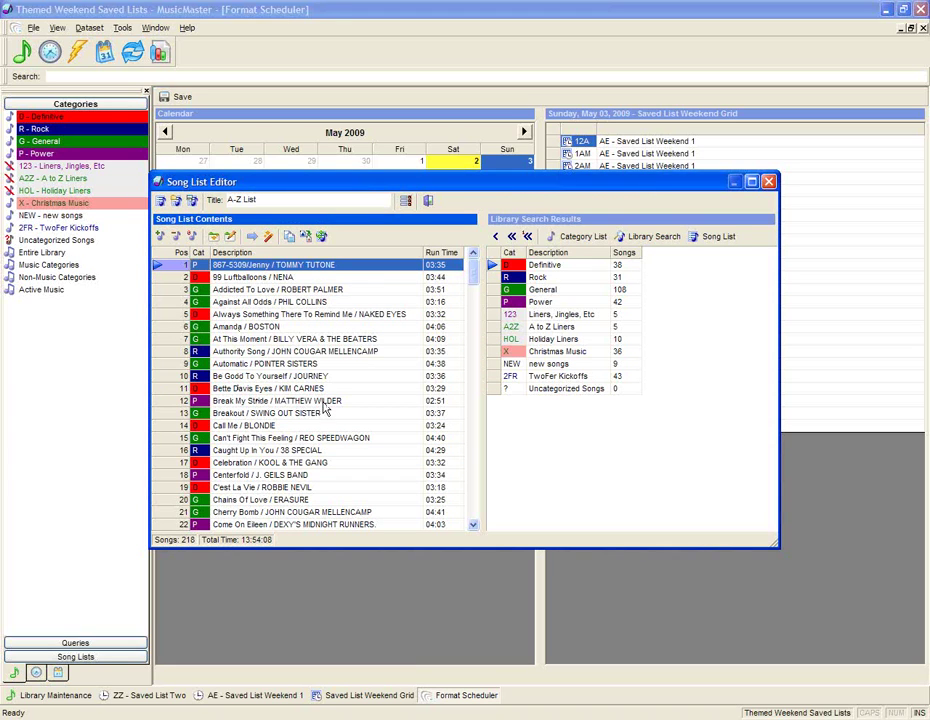
left_click(768, 182)
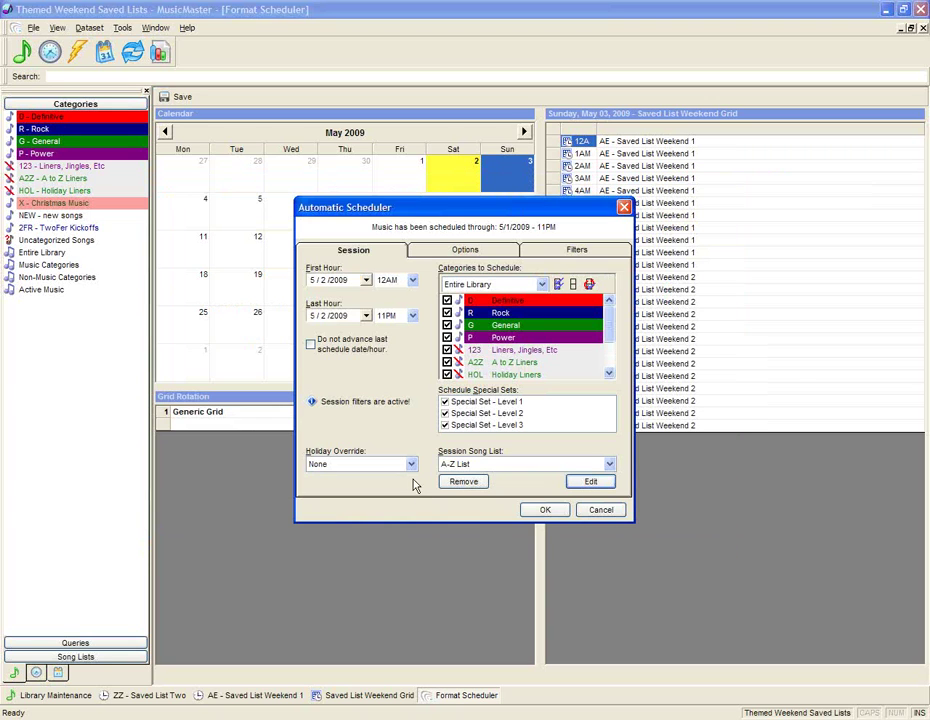
Delete the "Themes Contains Love" condition from Session Filter 1 and return to the session settings
left_click(583, 252)
left_click(476, 322)
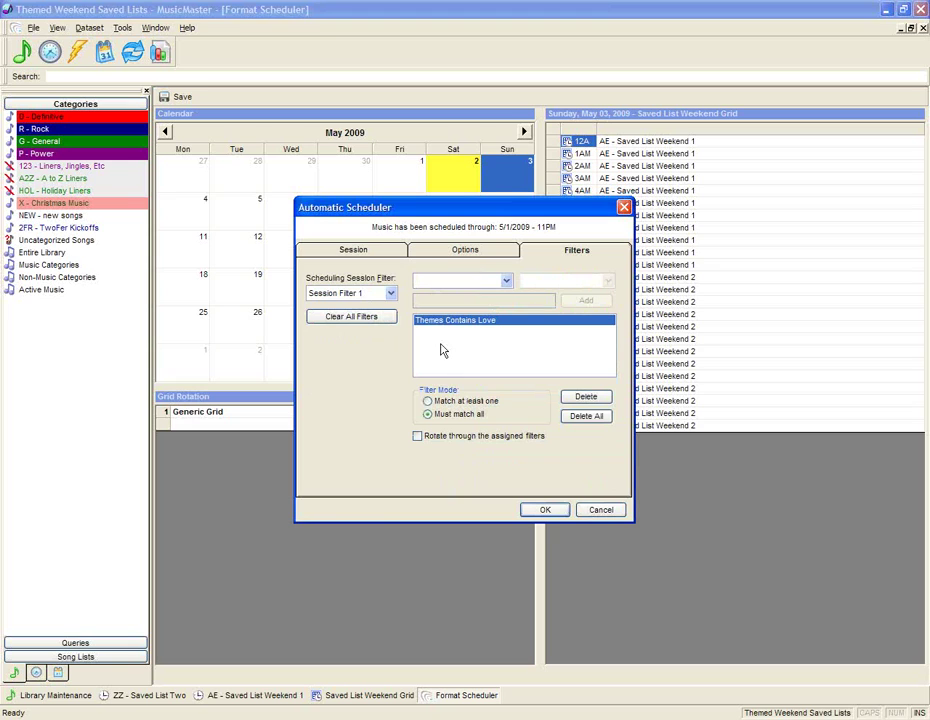
left_click(590, 400)
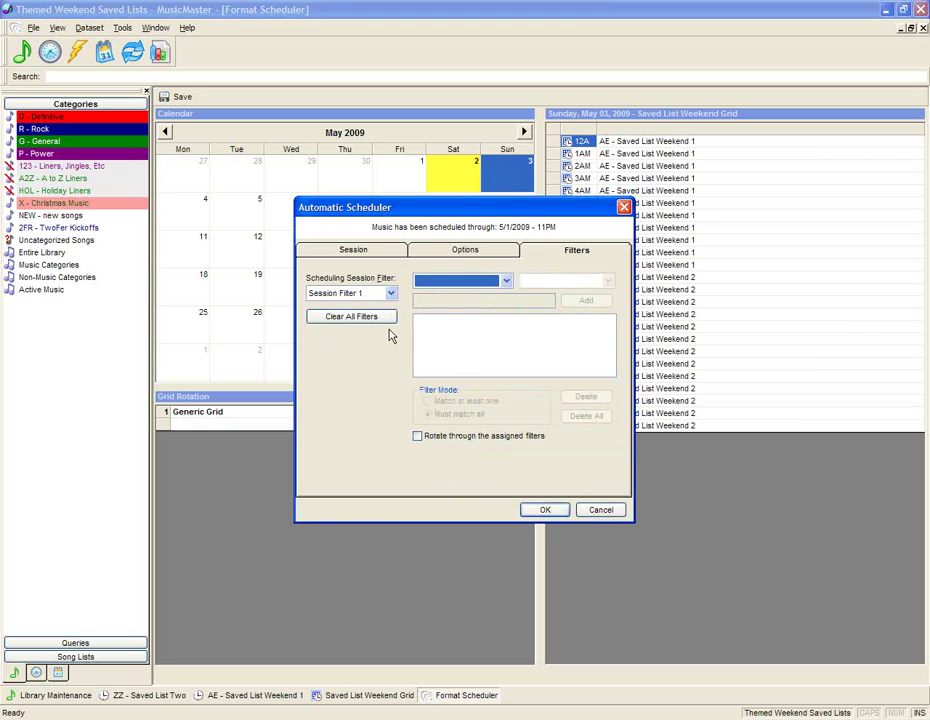
left_click(341, 254)
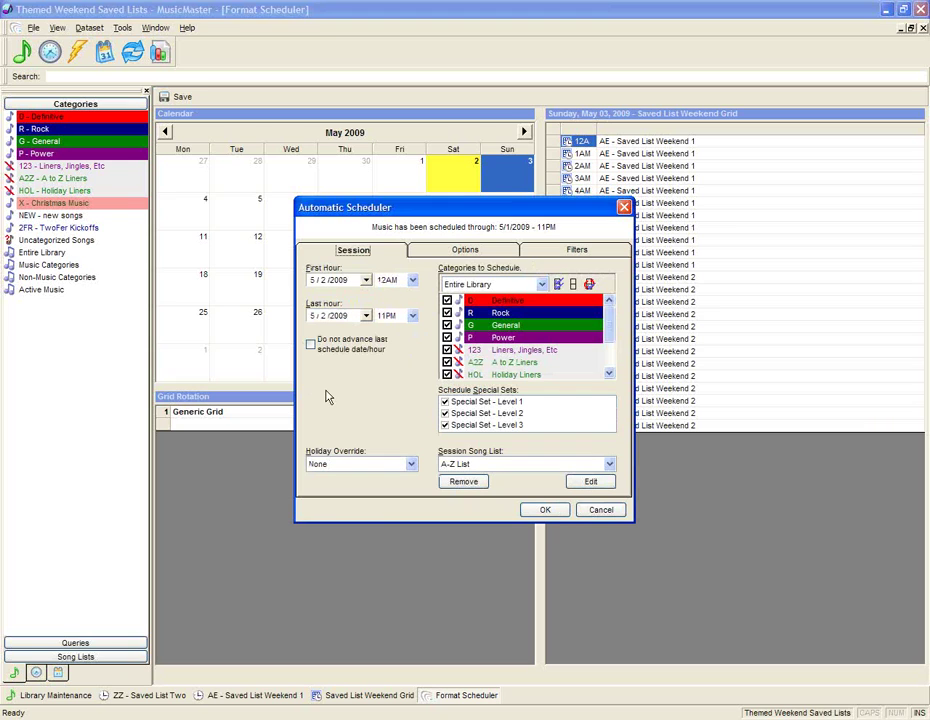
Run the Automatic Scheduler with the current session settings and close the Scheduler Recap Report
left_click(539, 512)
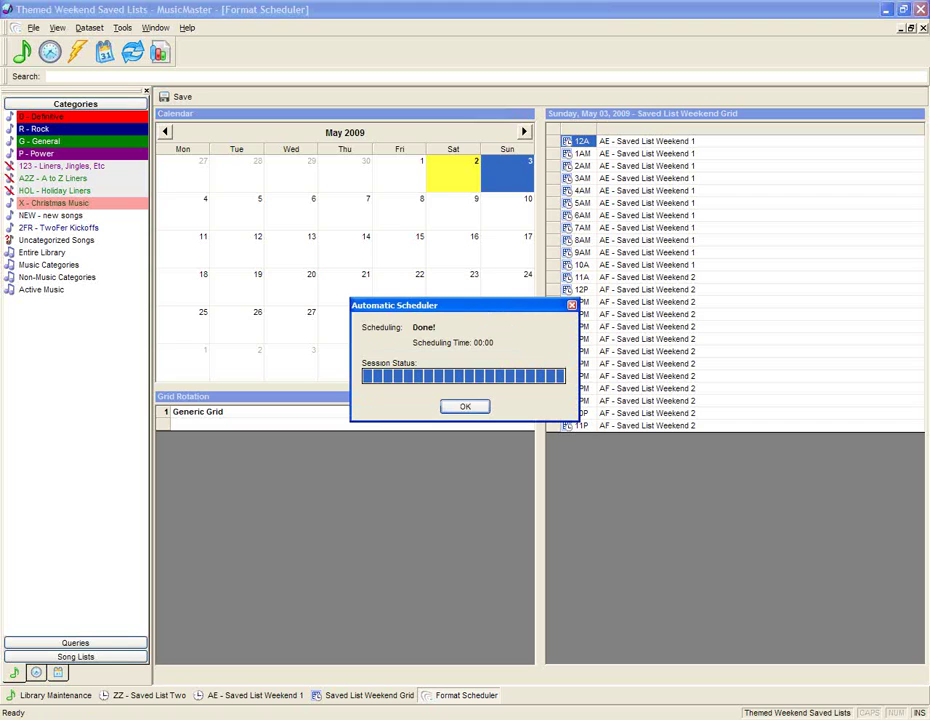
left_click(469, 408)
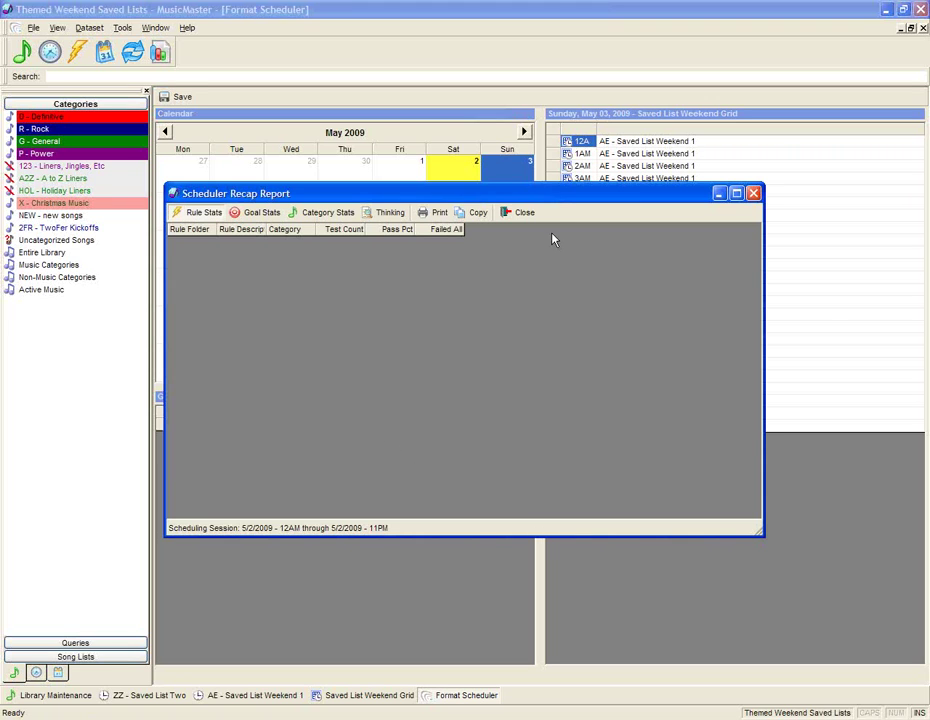
left_click(521, 214)
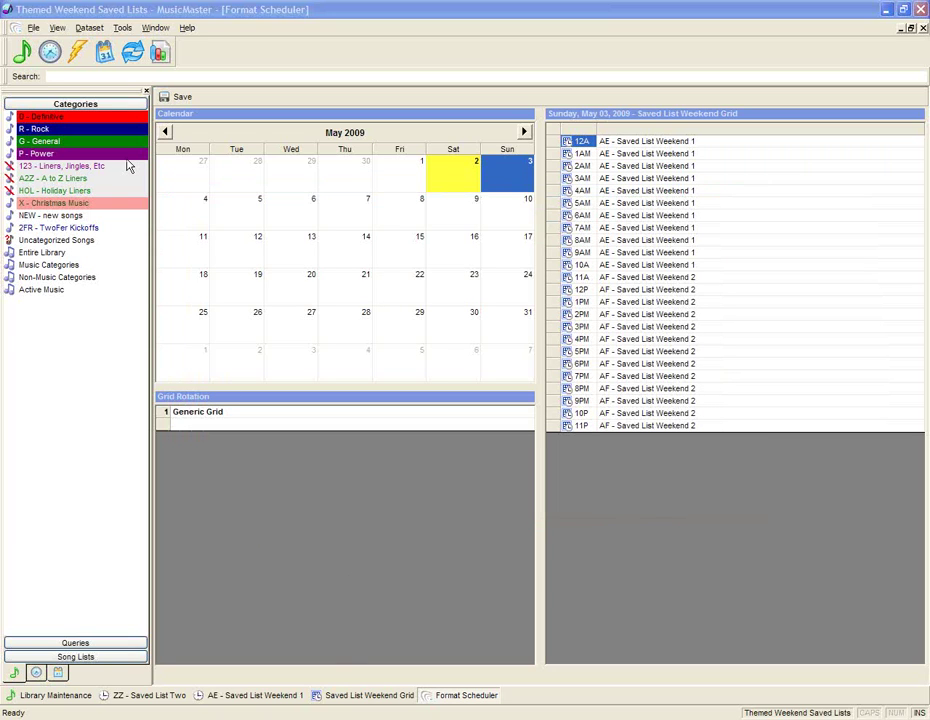
Open the May 2, 2009 schedule in the Schedule Editor and examine the song order in the 12AM and 1AM hours
left_click(105, 52)
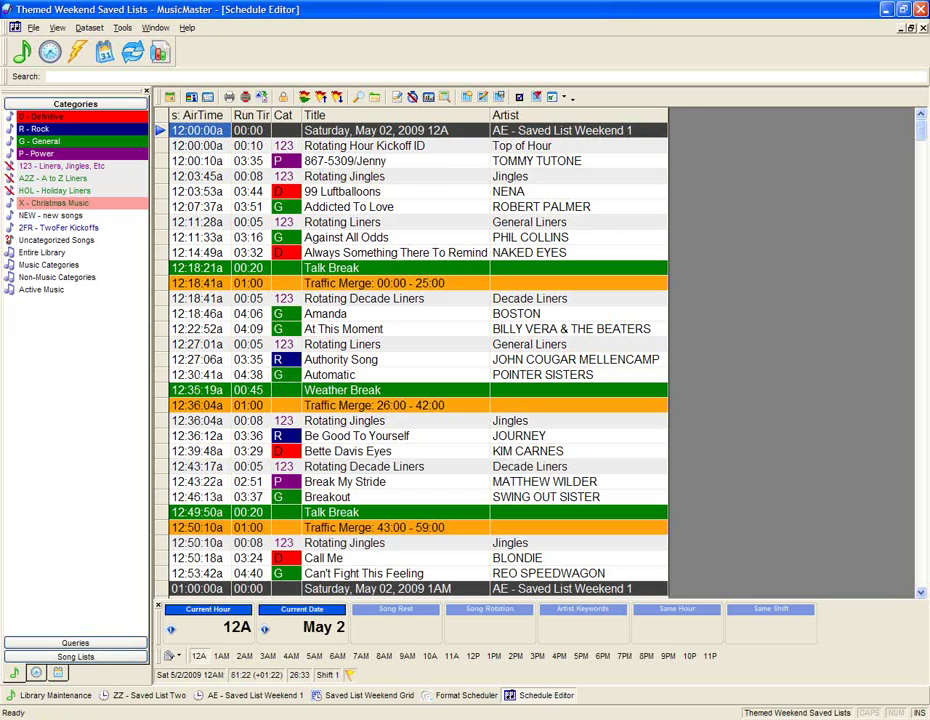
left_click(358, 161)
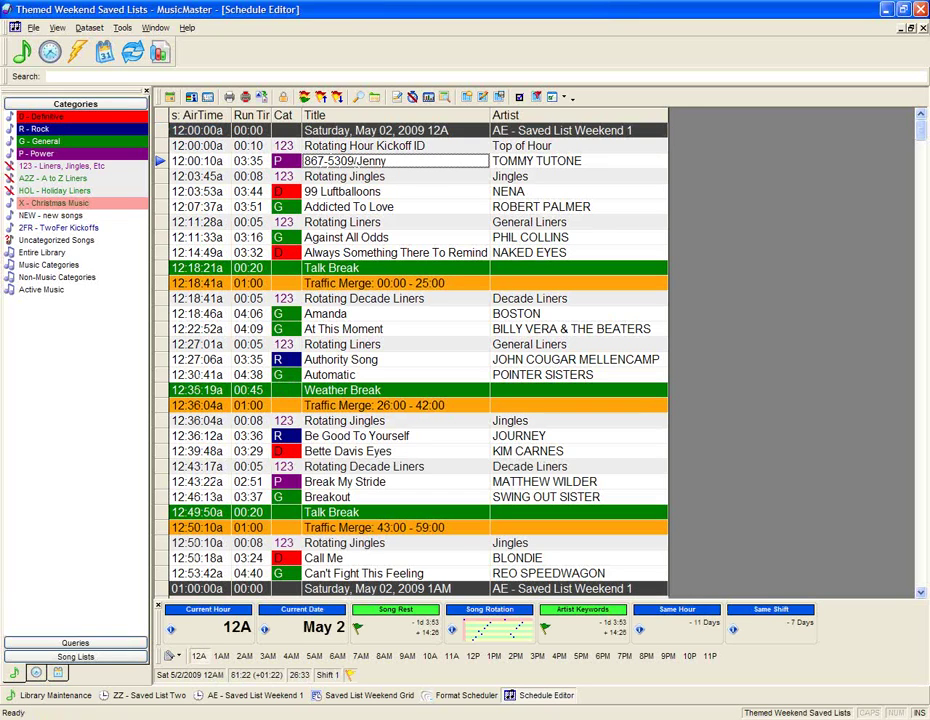
left_click(357, 191)
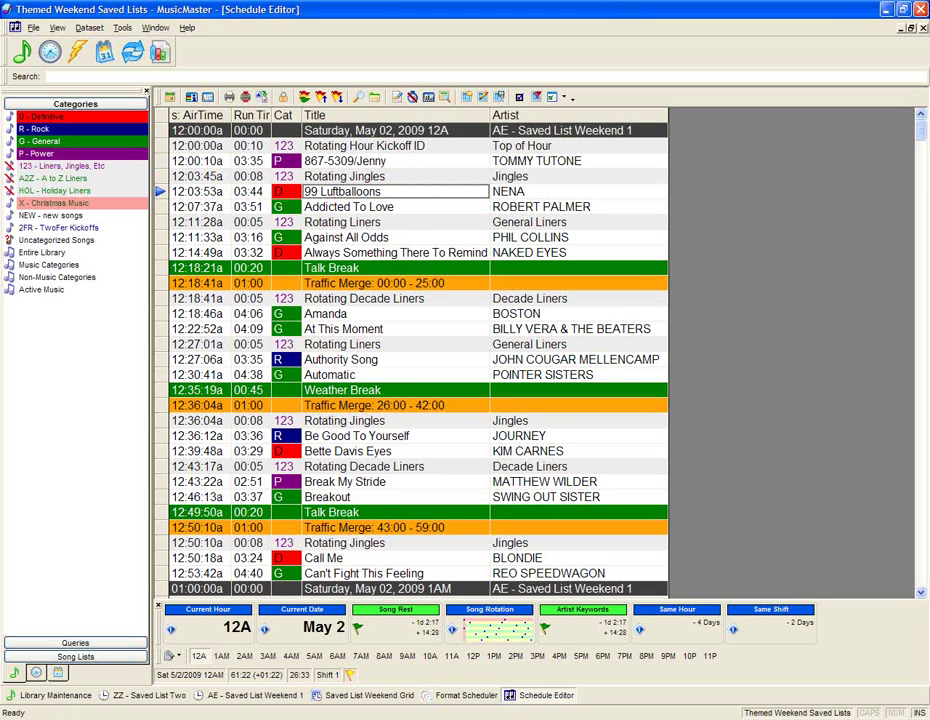
key("Down")
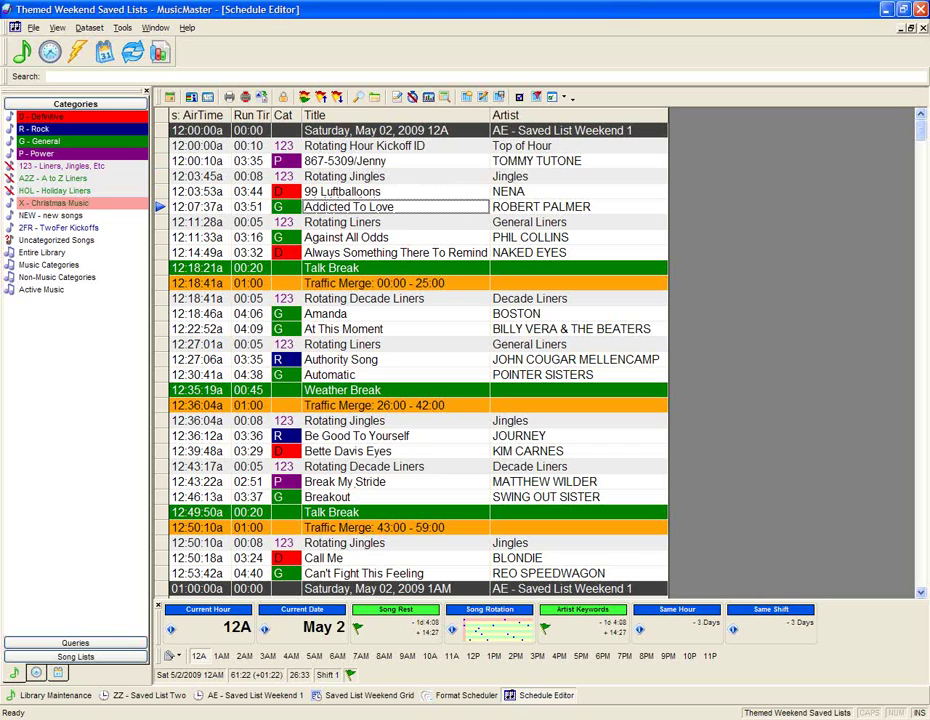
left_click(352, 436)
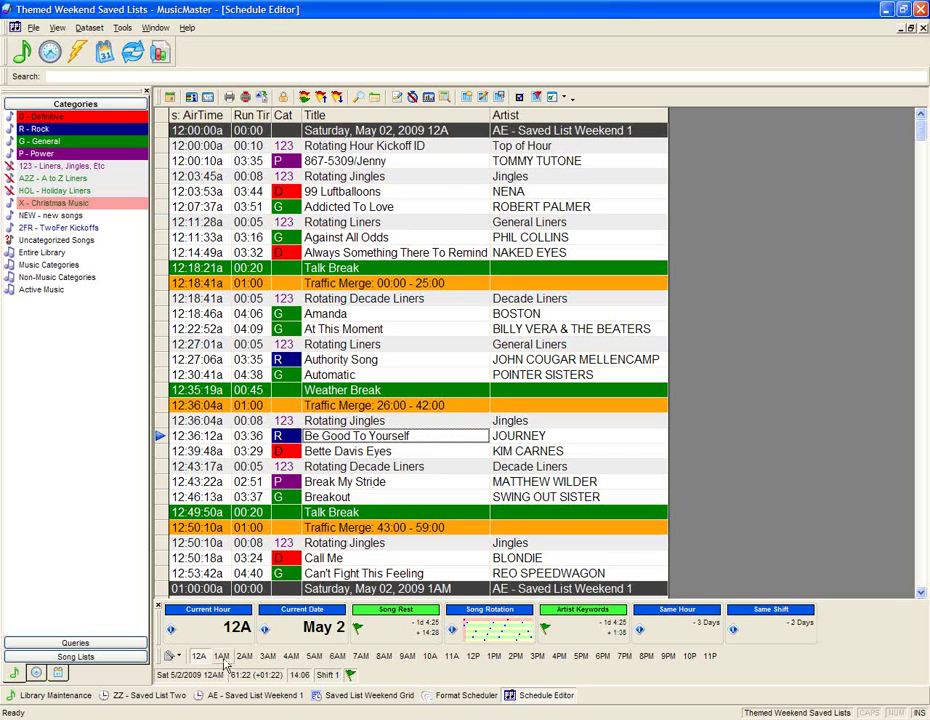
key("Page_Down")
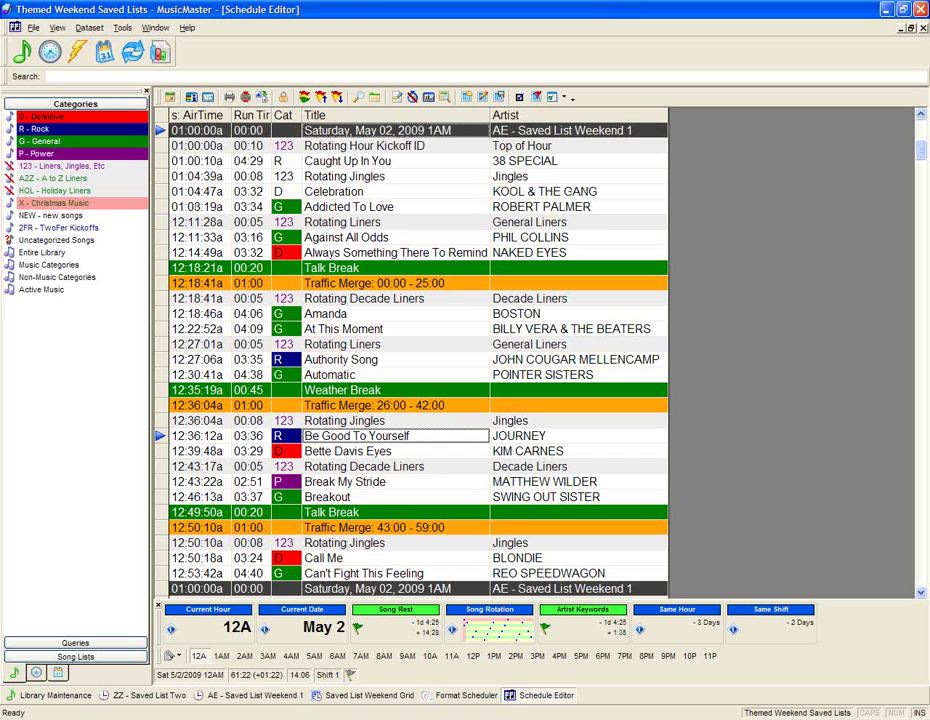
key("ctrl+Page_Down")
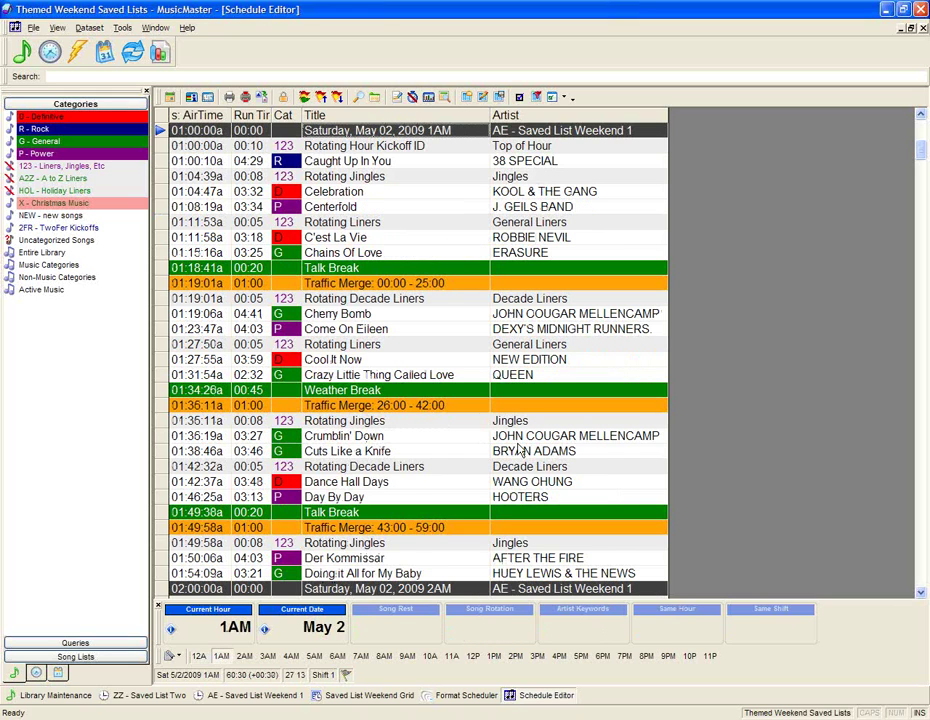